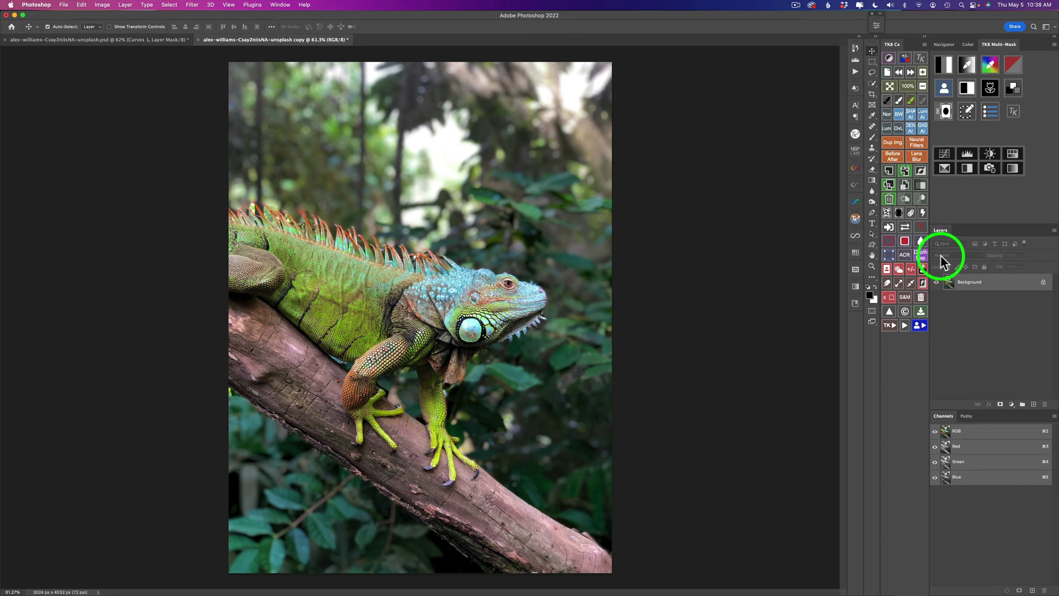
{"action": "left_click", "coordinate": [1012, 404]}
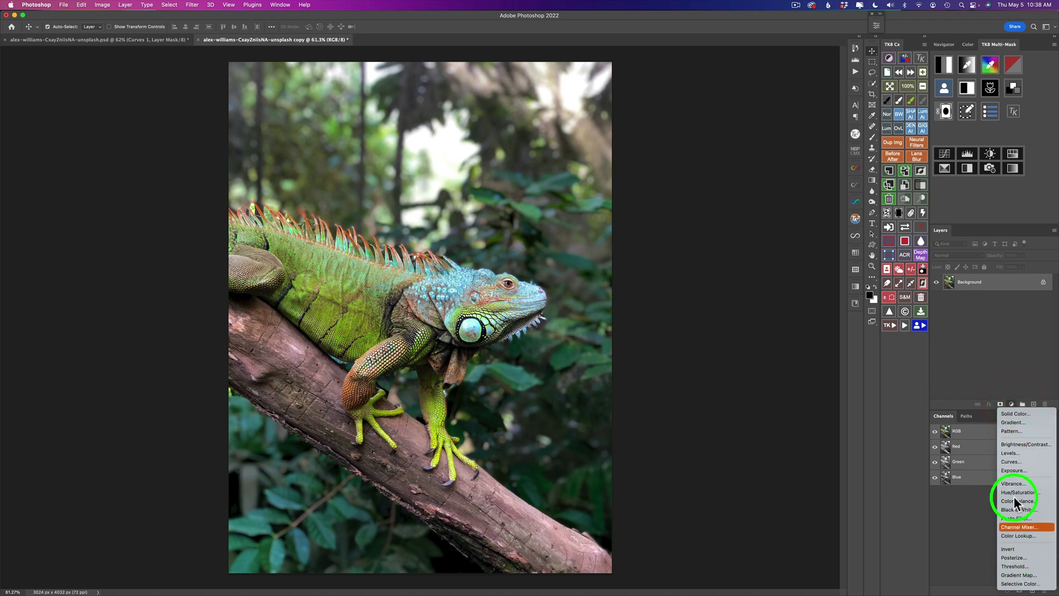
{"action": "left_click", "coordinate": [977, 329]}
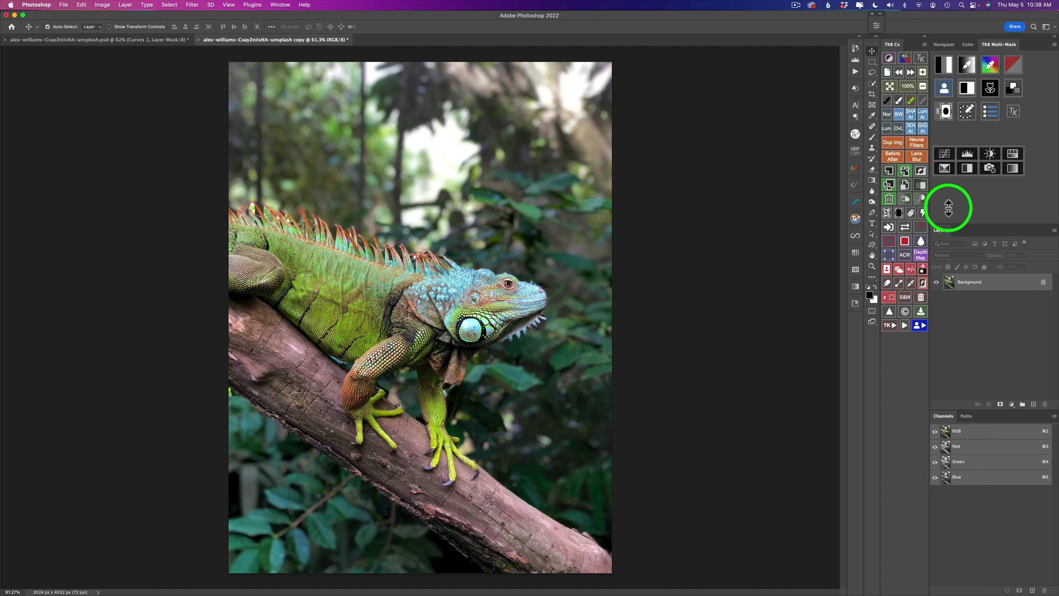
{"action": "left_click", "coordinate": [889, 57]}
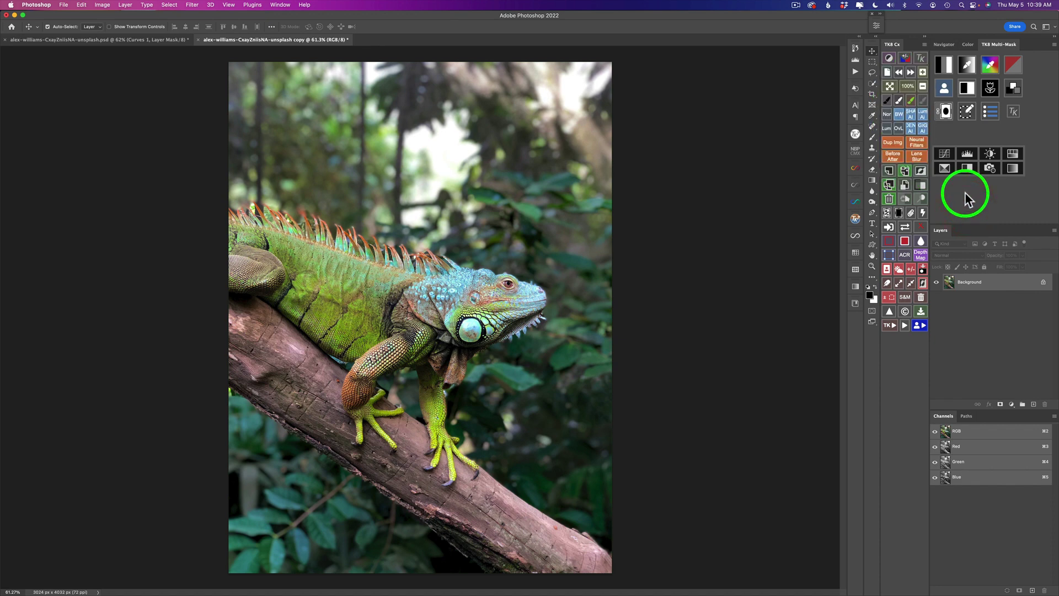
Add a Hue/Saturation adjustment layer with saturation +62 and fill its mask with black
{"action": "left_click", "coordinate": [1013, 154]}
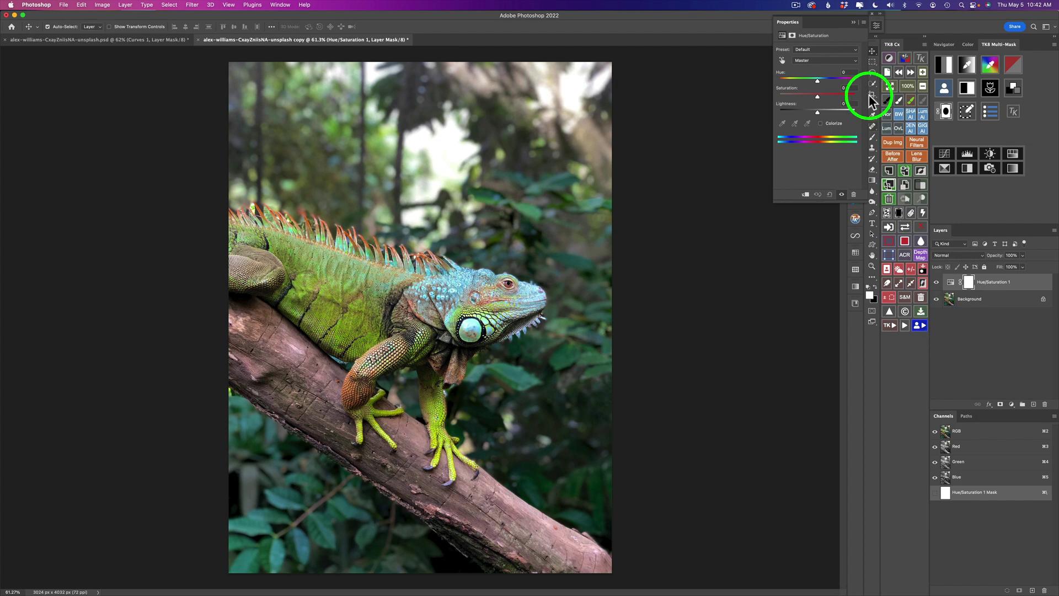
{"action": "left_click", "coordinate": [857, 60]}
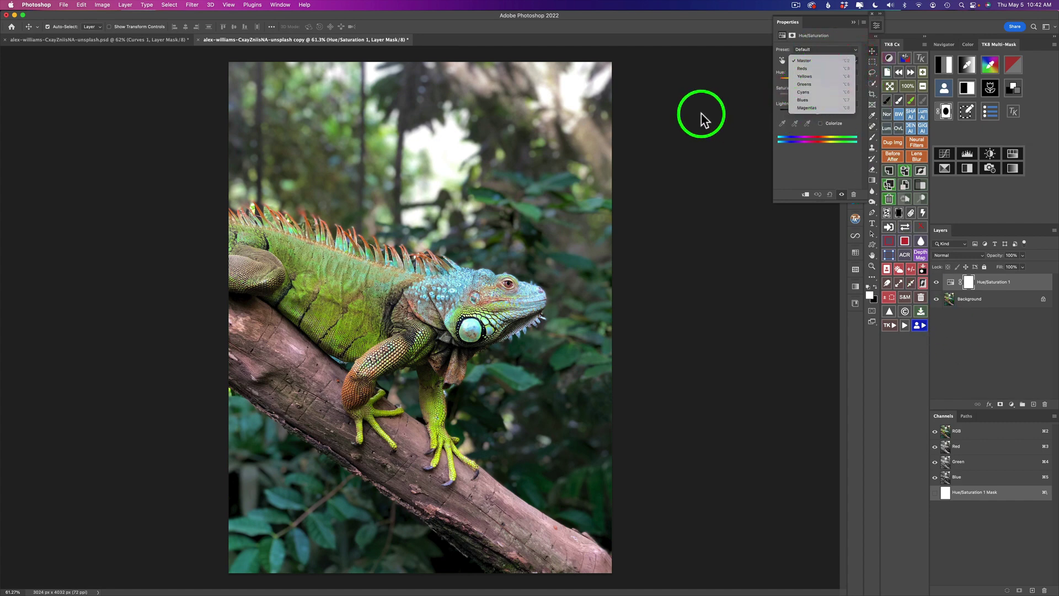
{"action": "left_click", "coordinate": [704, 119]}
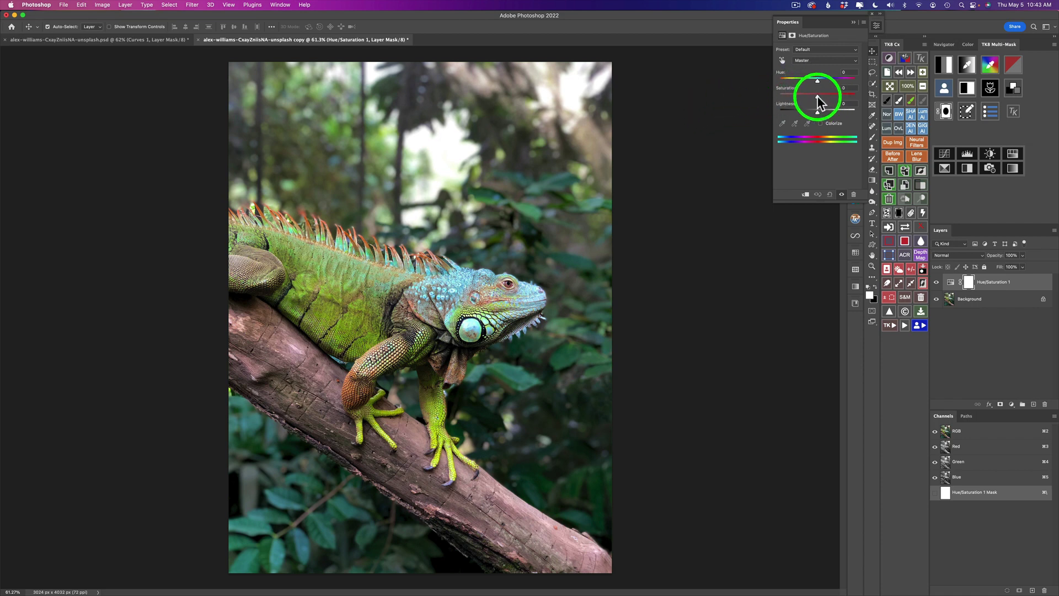
{"action": "left_click_drag", "start_coordinate": [818, 97], "coordinate": [841, 95]}
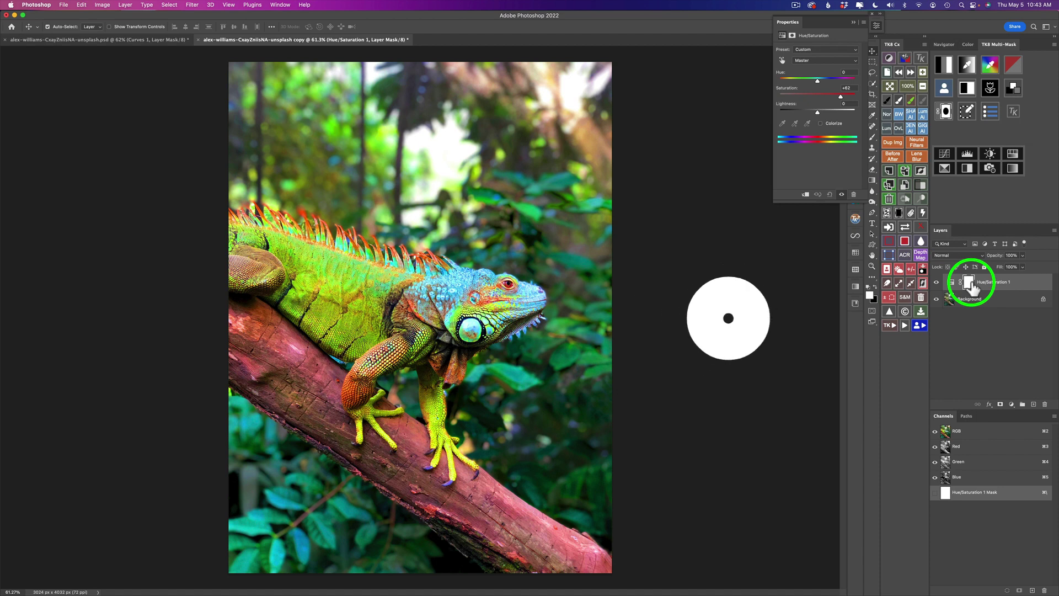
{"action": "left_click", "coordinate": [899, 214]}
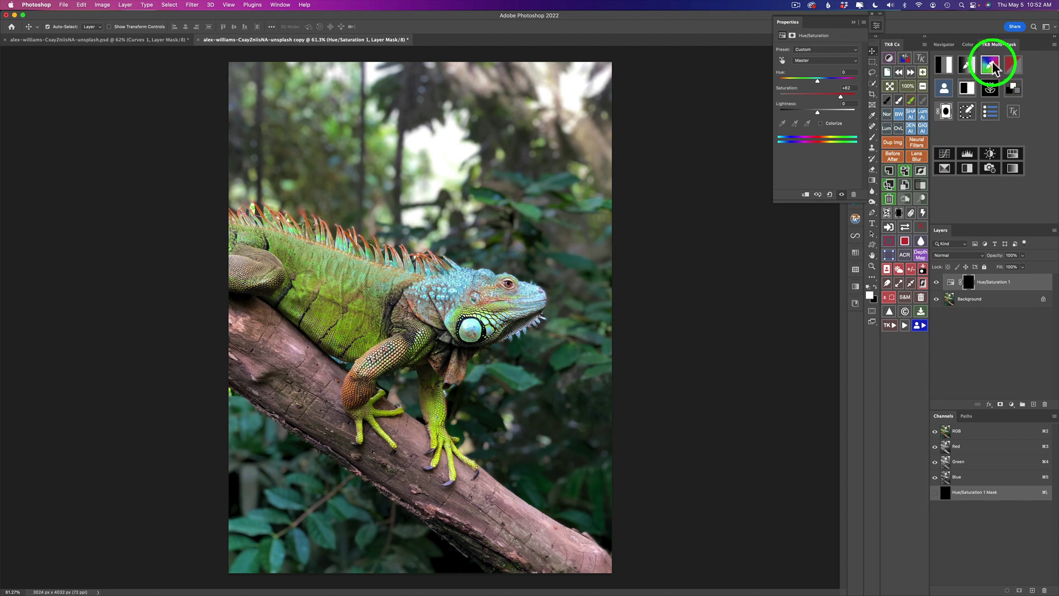
Create a TK color mask from the light green sampled on the iguana's body and brighten it with the mask sliders
{"action": "left_click", "coordinate": [992, 66]}
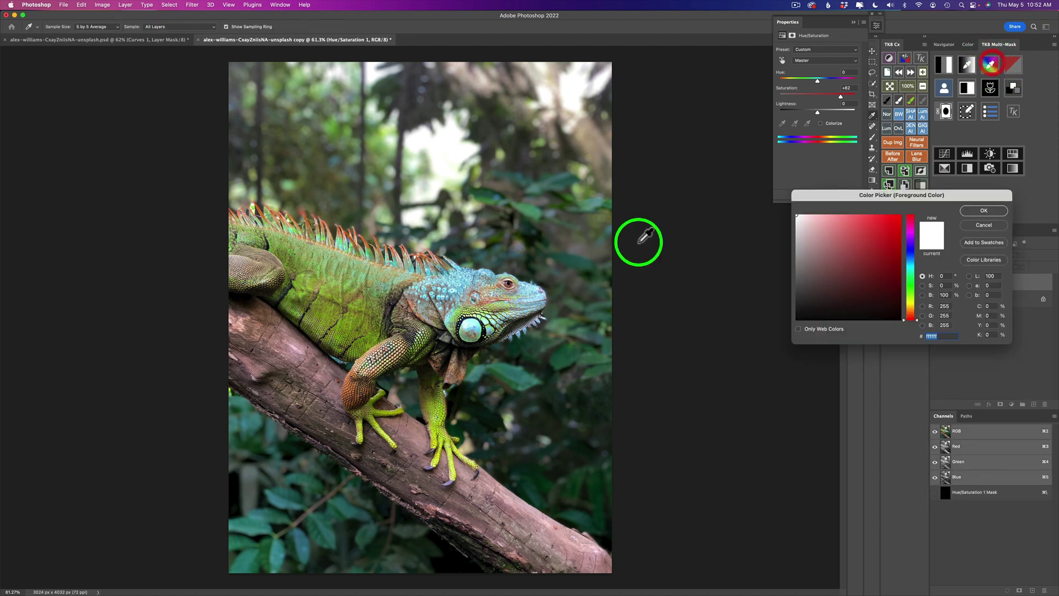
{"action": "left_click", "coordinate": [335, 283]}
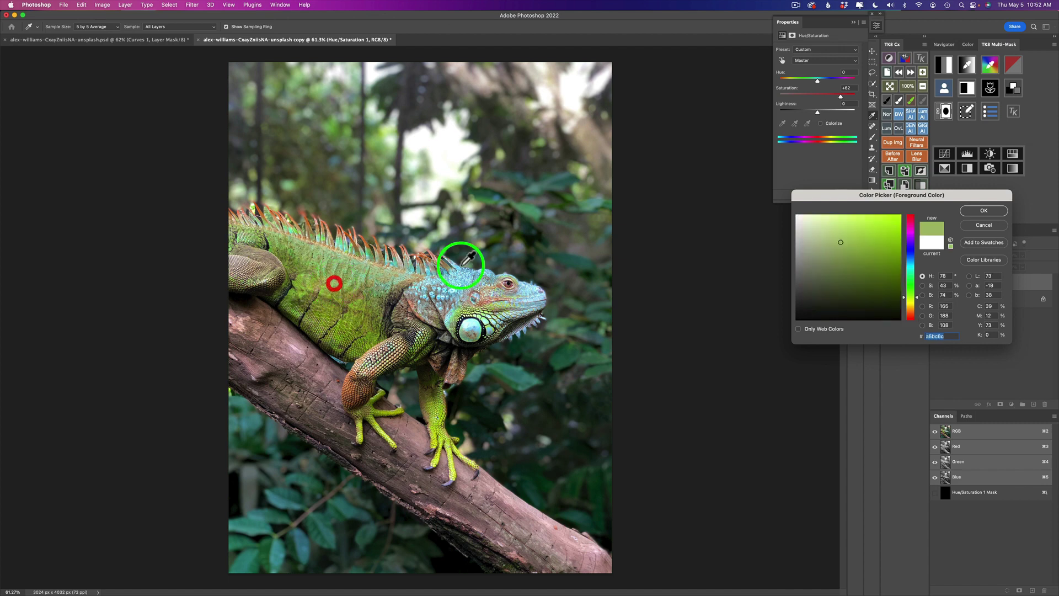
{"action": "left_click", "coordinate": [972, 211]}
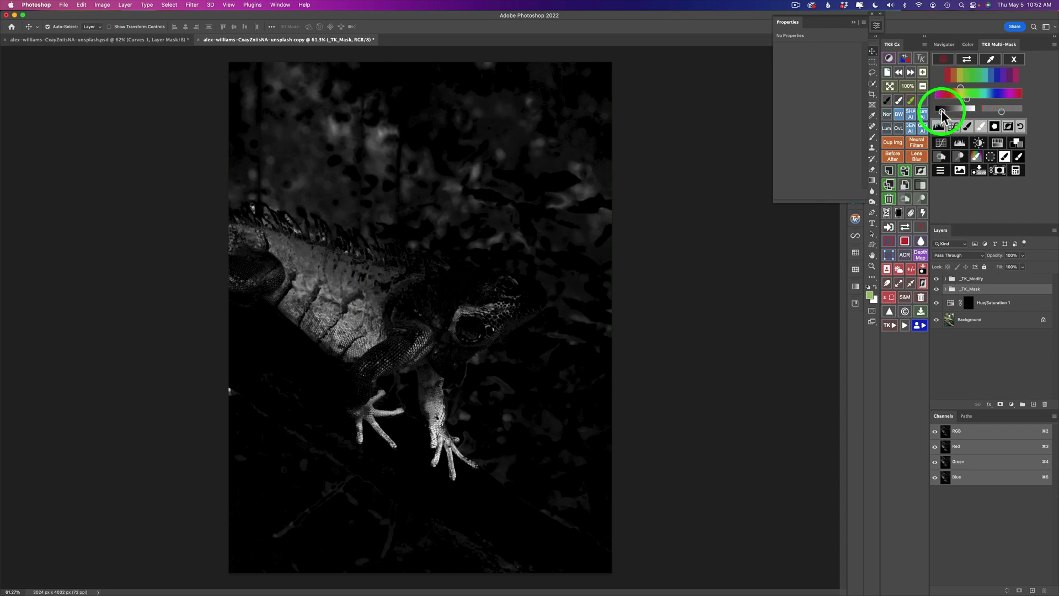
{"action": "left_click_drag", "start_coordinate": [960, 110], "coordinate": [962, 111]}
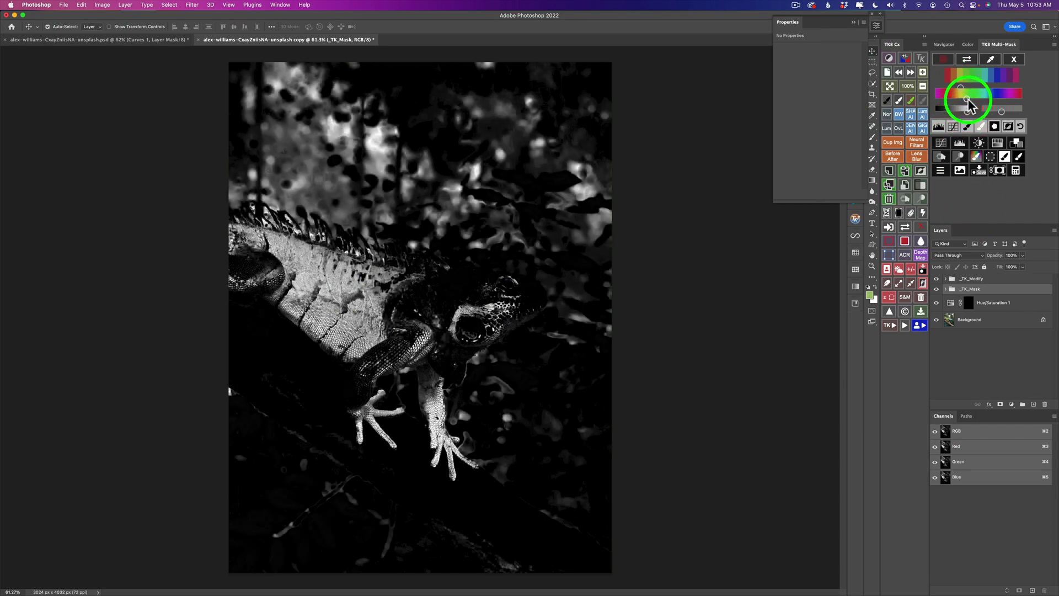
{"action": "left_click_drag", "start_coordinate": [968, 105], "coordinate": [972, 105]}
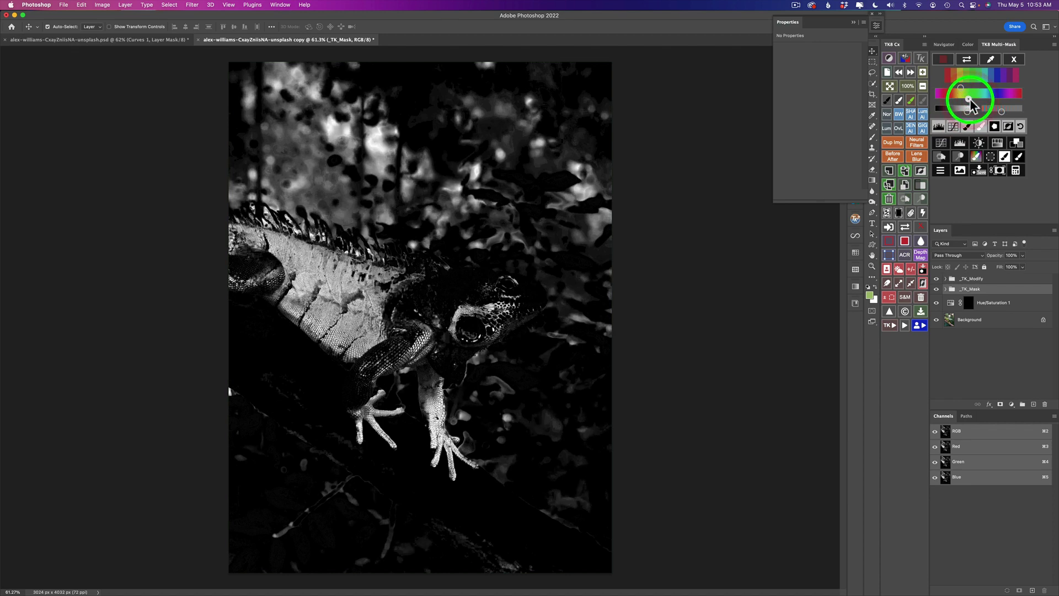
{"action": "mouse_move", "coordinate": [972, 105]}
{"action": "left_mouse_down"}
{"action": "mouse_move", "coordinate": [949, 91]}
{"action": "mouse_move", "coordinate": [982, 107]}
{"action": "left_mouse_up"}
{"action": "left_click", "coordinate": [995, 126]}
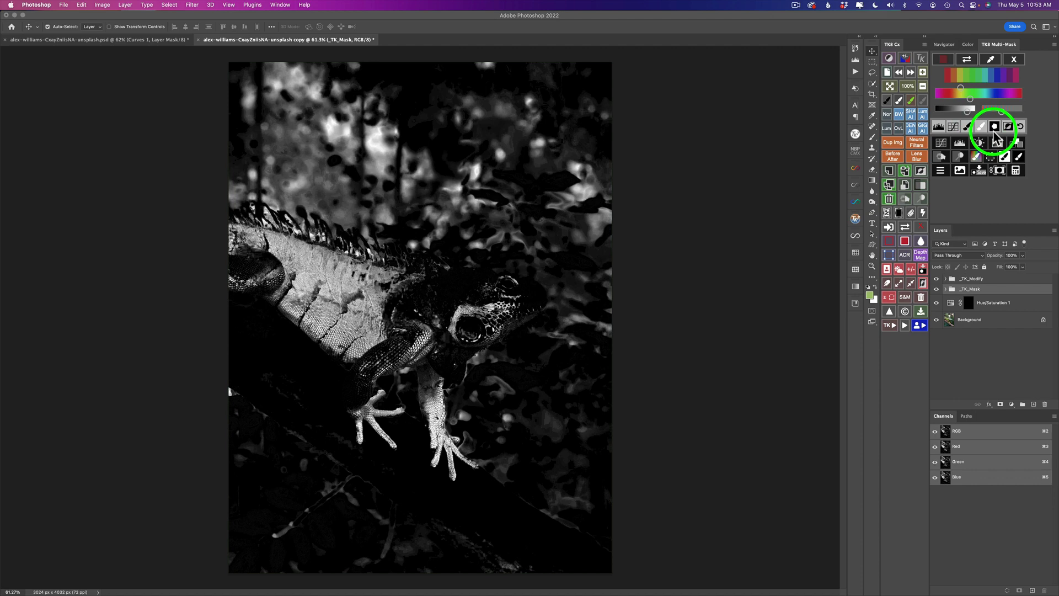
Add a color mask sampled from the blue on the iguana's head to the green mask and calculate the combined mask
{"action": "left_click", "coordinate": [1017, 171]}
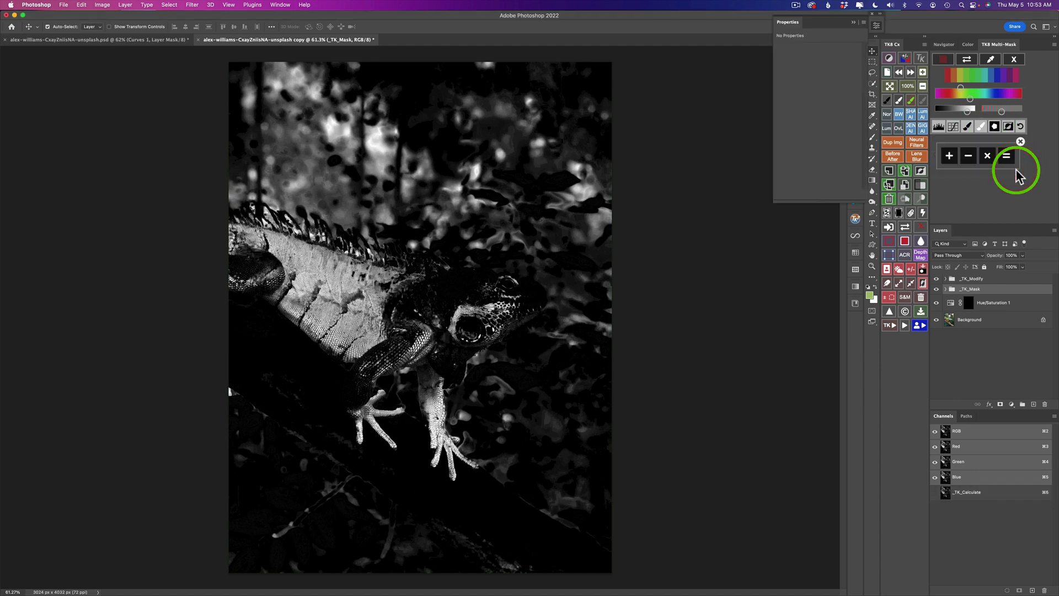
{"action": "left_click", "coordinate": [949, 158]}
{"action": "left_click", "coordinate": [992, 61]}
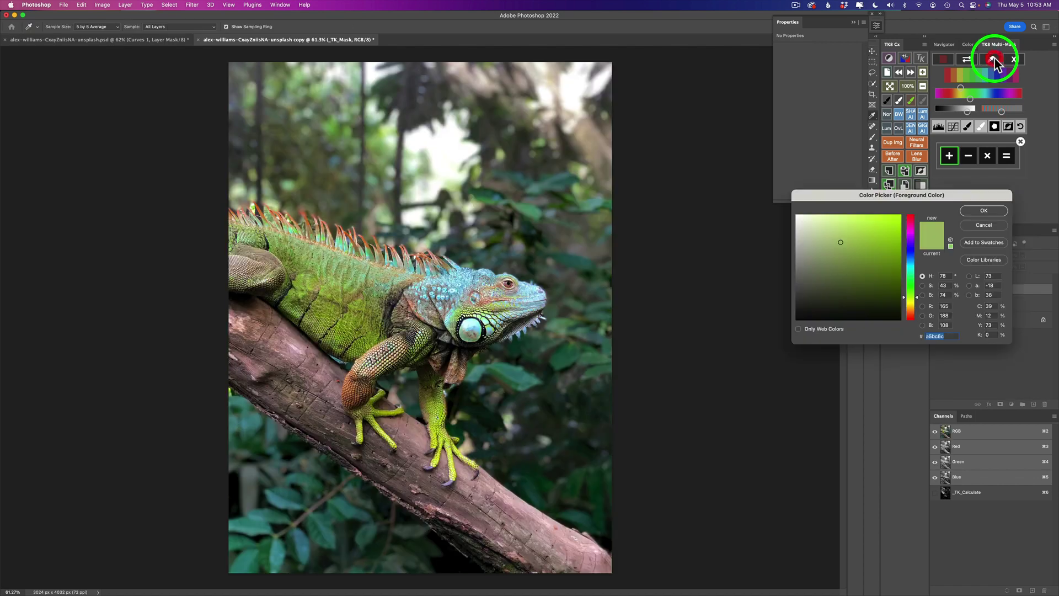
{"action": "left_click", "coordinate": [467, 281]}
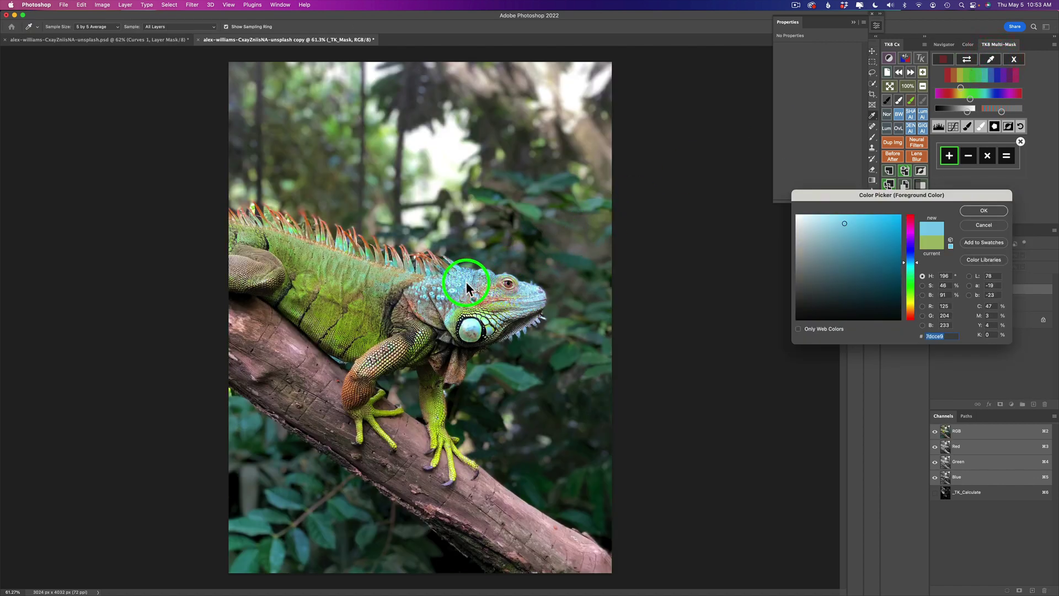
{"action": "left_click", "coordinate": [998, 208]}
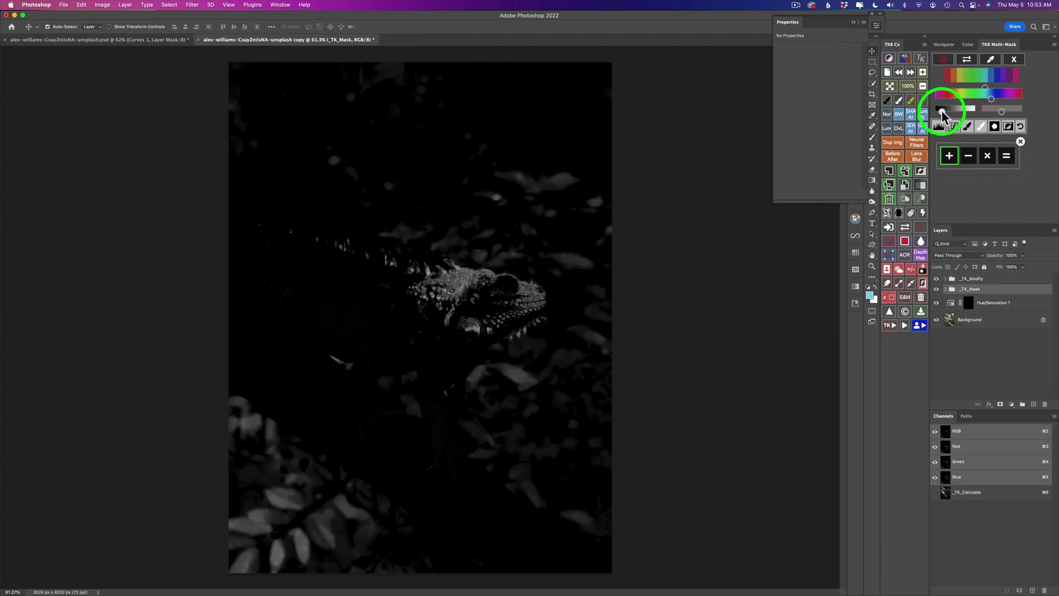
{"action": "left_click_drag", "start_coordinate": [957, 110], "coordinate": [996, 101]}
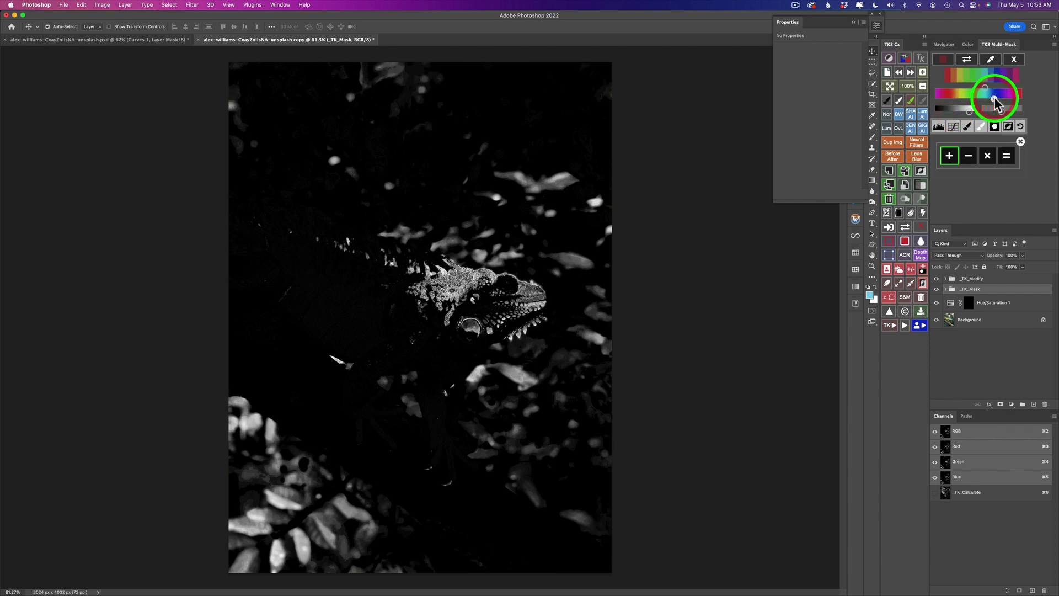
{"action": "left_click", "coordinate": [995, 99]}
{"action": "left_click", "coordinate": [1007, 158]}
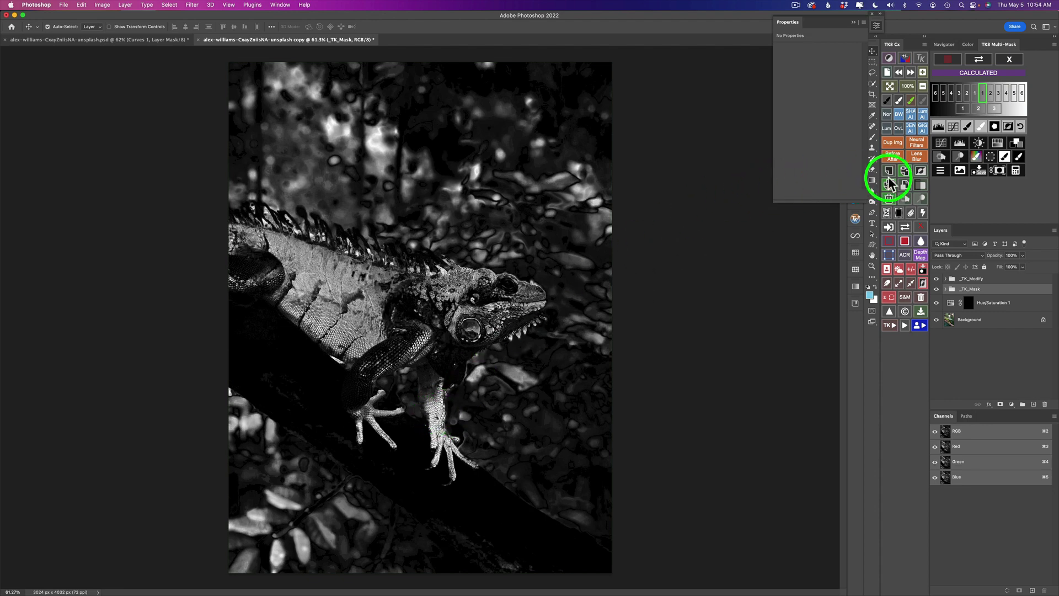
Set the calculated mask's input levels to 21, 1.58 and 217, and load it as a selection for painting on the Hue/Saturation mask
{"action": "left_click", "coordinate": [938, 127]}
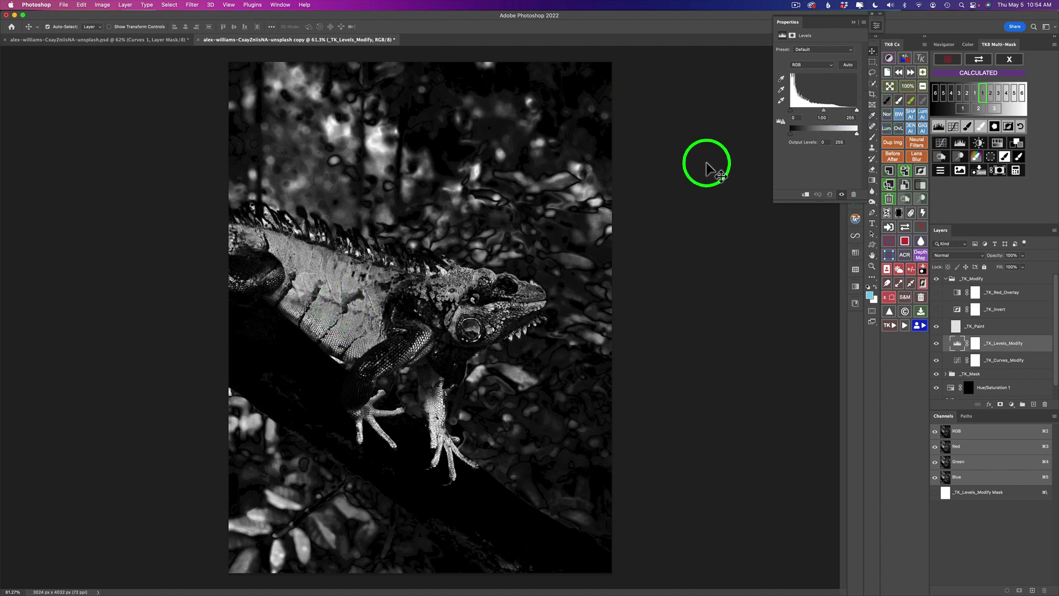
{"action": "left_click_drag", "start_coordinate": [824, 111], "coordinate": [813, 110]}
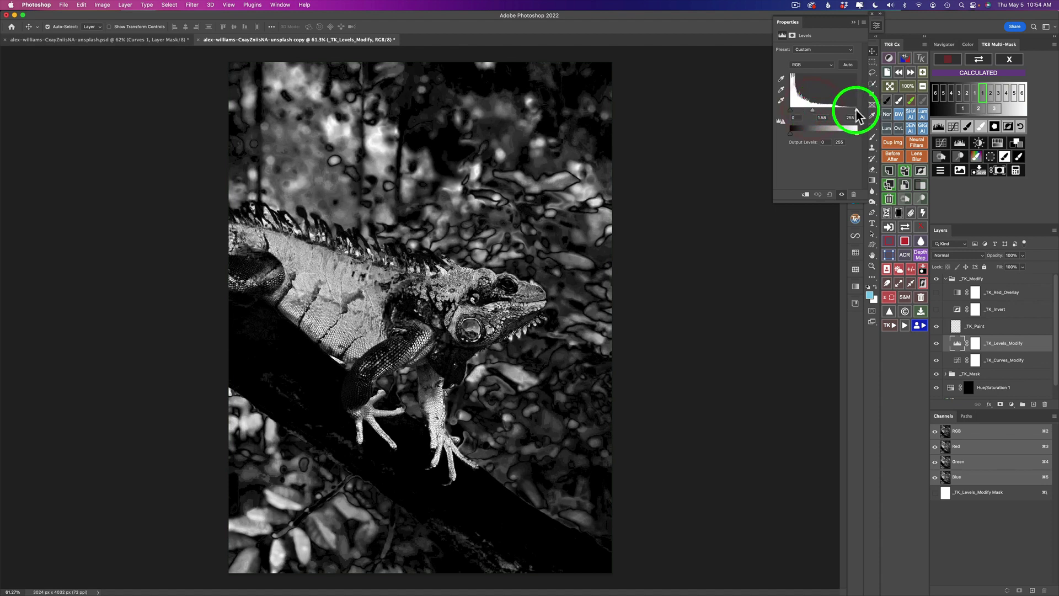
{"action": "left_click_drag", "start_coordinate": [856, 111], "coordinate": [848, 113]}
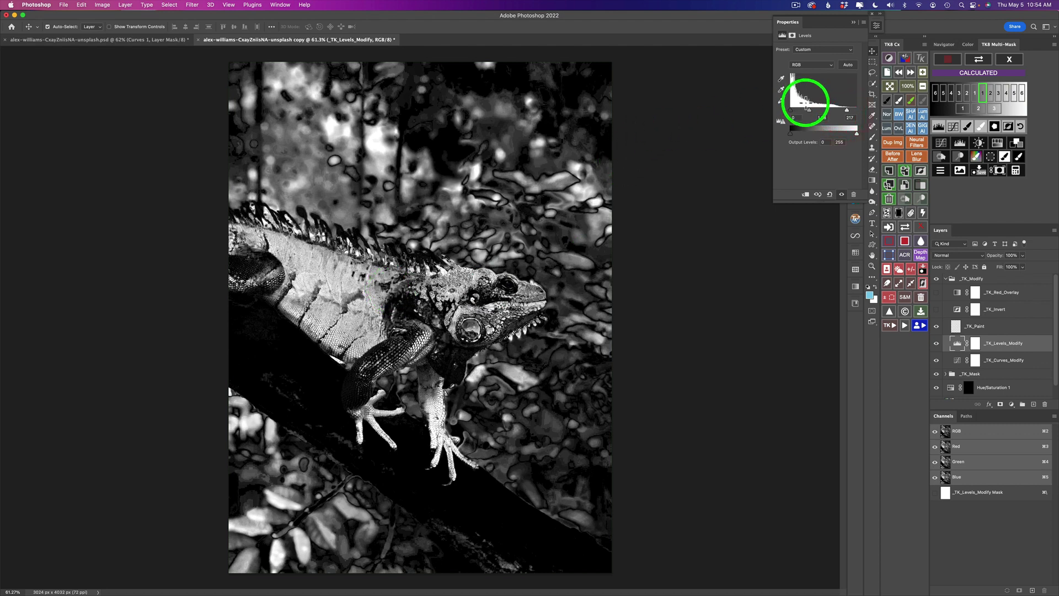
{"action": "left_click_drag", "start_coordinate": [793, 109], "coordinate": [796, 110]}
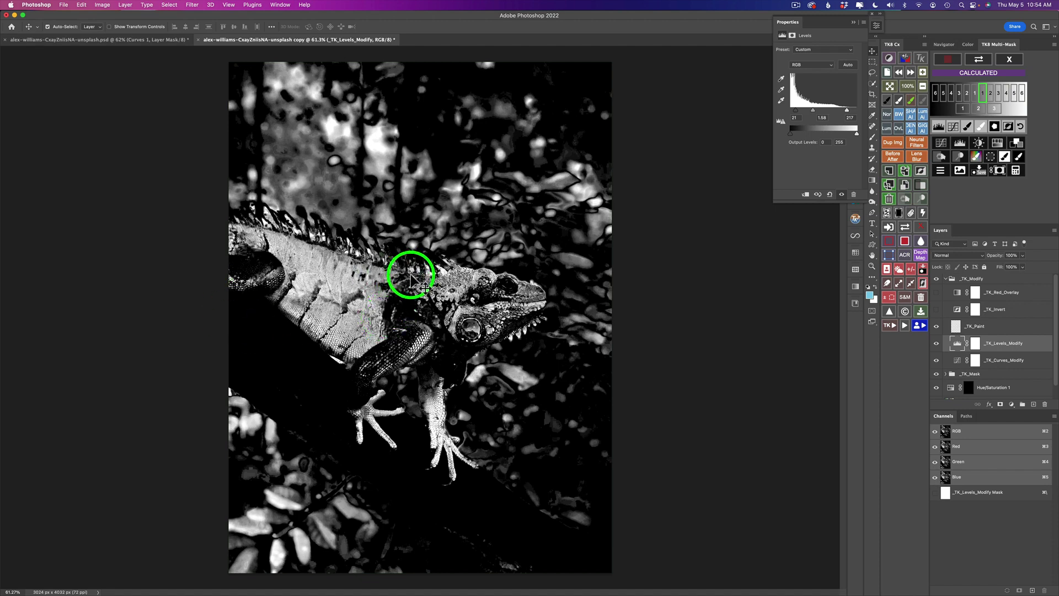
{"action": "left_click", "coordinate": [1020, 159]}
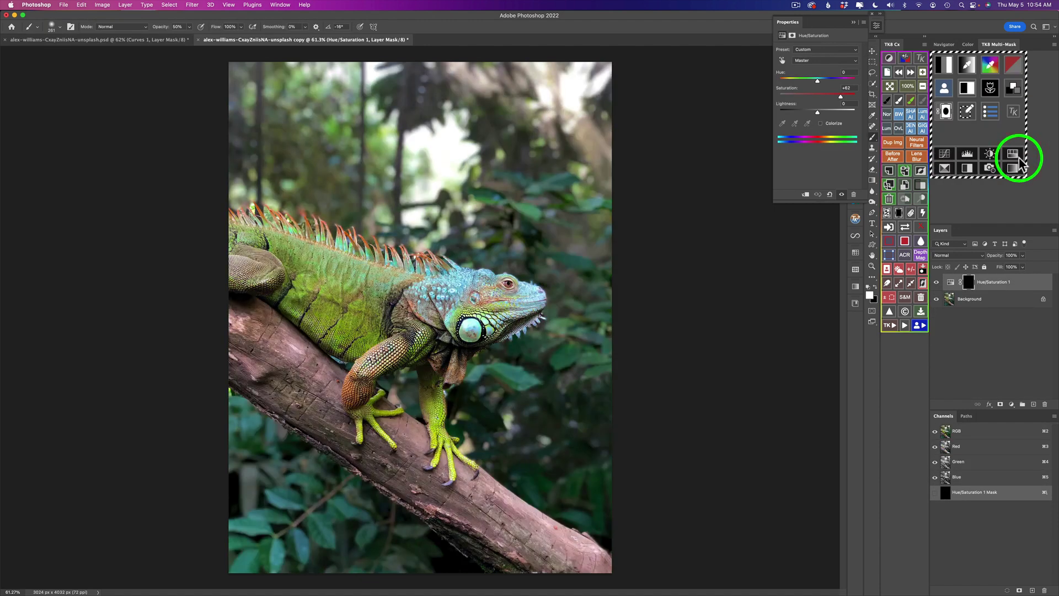
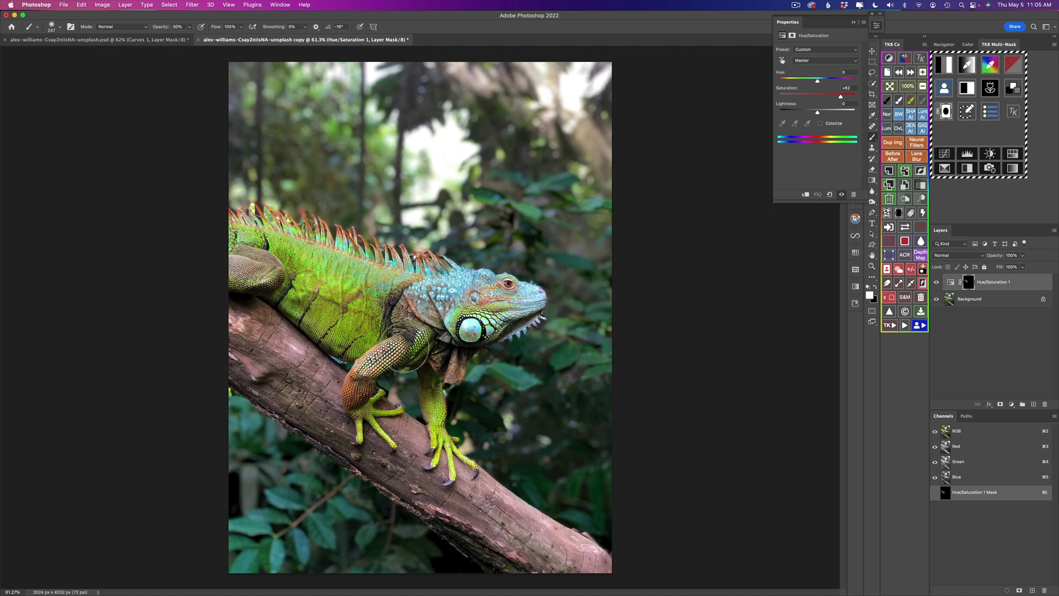
Paint white on the Hue/Saturation mask over the iguana's front leg, feet, neck, head and back, using 20% brush opacity on the feet and 50% on the head
{"action": "left_click_drag", "start_coordinate": [442, 366], "coordinate": [433, 407]}
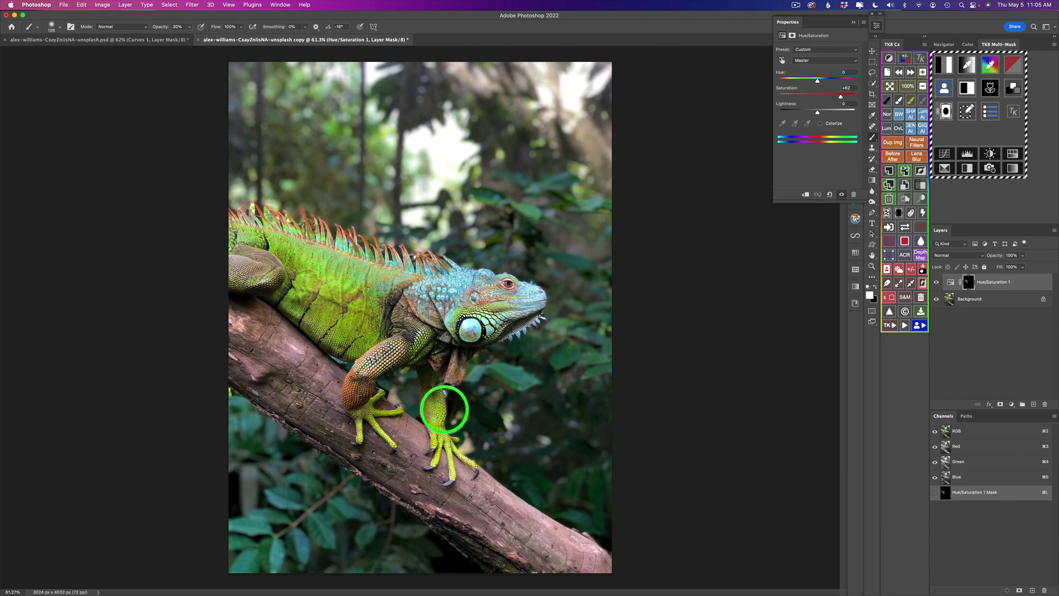
{"action": "key", "text": "2"}
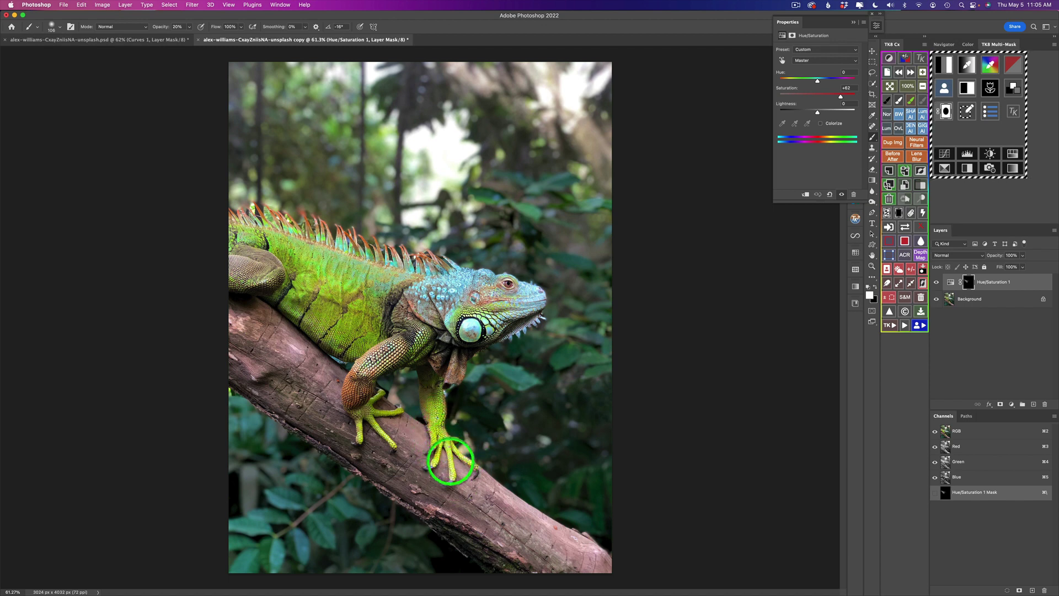
{"action": "mouse_move", "coordinate": [450, 460]}
{"action": "left_mouse_down"}
{"action": "mouse_move", "coordinate": [438, 485]}
{"action": "mouse_move", "coordinate": [466, 487]}
{"action": "mouse_move", "coordinate": [445, 440]}
{"action": "mouse_move", "coordinate": [438, 446]}
{"action": "left_mouse_up"}
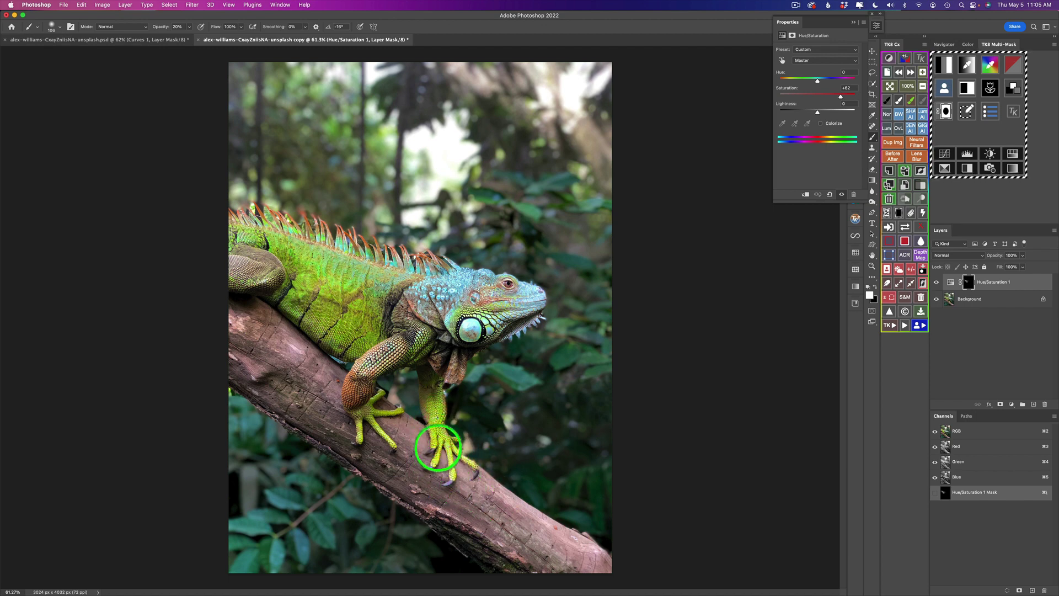
{"action": "mouse_move", "coordinate": [372, 416]}
{"action": "left_mouse_down"}
{"action": "mouse_move", "coordinate": [364, 440]}
{"action": "mouse_move", "coordinate": [393, 432]}
{"action": "mouse_move", "coordinate": [382, 393]}
{"action": "mouse_move", "coordinate": [368, 436]}
{"action": "mouse_move", "coordinate": [424, 371]}
{"action": "mouse_move", "coordinate": [414, 345]}
{"action": "mouse_move", "coordinate": [404, 409]}
{"action": "mouse_move", "coordinate": [451, 319]}
{"action": "mouse_move", "coordinate": [488, 305]}
{"action": "mouse_move", "coordinate": [492, 285]}
{"action": "mouse_move", "coordinate": [479, 285]}
{"action": "mouse_move", "coordinate": [495, 280]}
{"action": "mouse_move", "coordinate": [456, 289]}
{"action": "mouse_move", "coordinate": [475, 277]}
{"action": "mouse_move", "coordinate": [425, 302]}
{"action": "mouse_move", "coordinate": [472, 284]}
{"action": "mouse_move", "coordinate": [440, 317]}
{"action": "mouse_move", "coordinate": [465, 296]}
{"action": "mouse_move", "coordinate": [444, 310]}
{"action": "mouse_move", "coordinate": [463, 279]}
{"action": "mouse_move", "coordinate": [430, 295]}
{"action": "mouse_move", "coordinate": [458, 276]}
{"action": "mouse_move", "coordinate": [453, 285]}
{"action": "mouse_move", "coordinate": [482, 281]}
{"action": "mouse_move", "coordinate": [444, 291]}
{"action": "mouse_move", "coordinate": [453, 288]}
{"action": "mouse_move", "coordinate": [440, 277]}
{"action": "mouse_move", "coordinate": [413, 301]}
{"action": "left_mouse_up"}
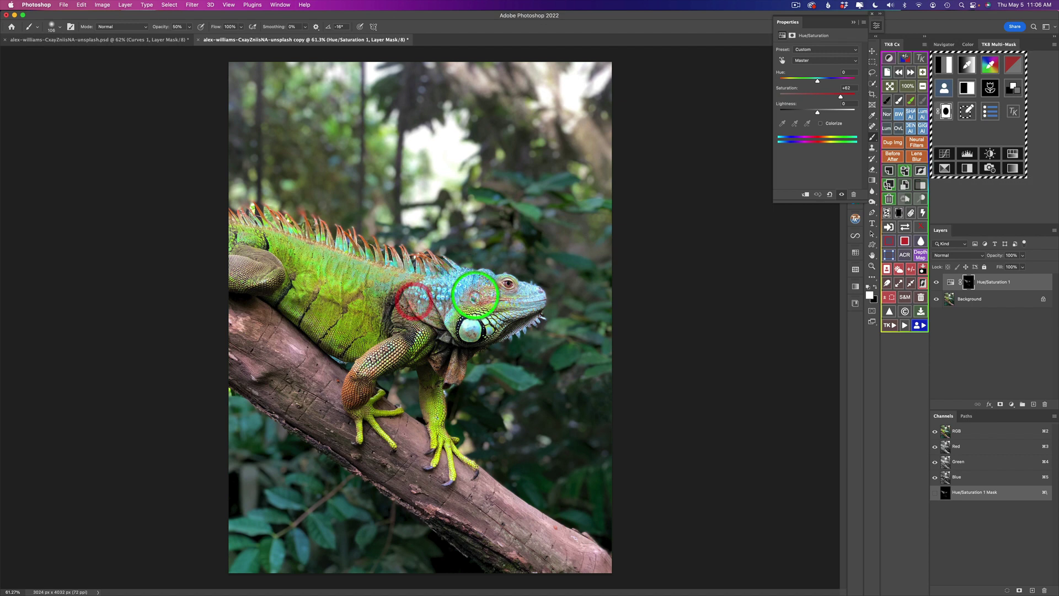
{"action": "mouse_move", "coordinate": [498, 323]}
{"action": "left_mouse_down"}
{"action": "mouse_move", "coordinate": [529, 302]}
{"action": "mouse_move", "coordinate": [511, 333]}
{"action": "mouse_move", "coordinate": [527, 318]}
{"action": "mouse_move", "coordinate": [534, 297]}
{"action": "mouse_move", "coordinate": [522, 300]}
{"action": "mouse_move", "coordinate": [534, 291]}
{"action": "mouse_move", "coordinate": [516, 295]}
{"action": "mouse_move", "coordinate": [538, 296]}
{"action": "mouse_move", "coordinate": [514, 327]}
{"action": "left_mouse_up"}
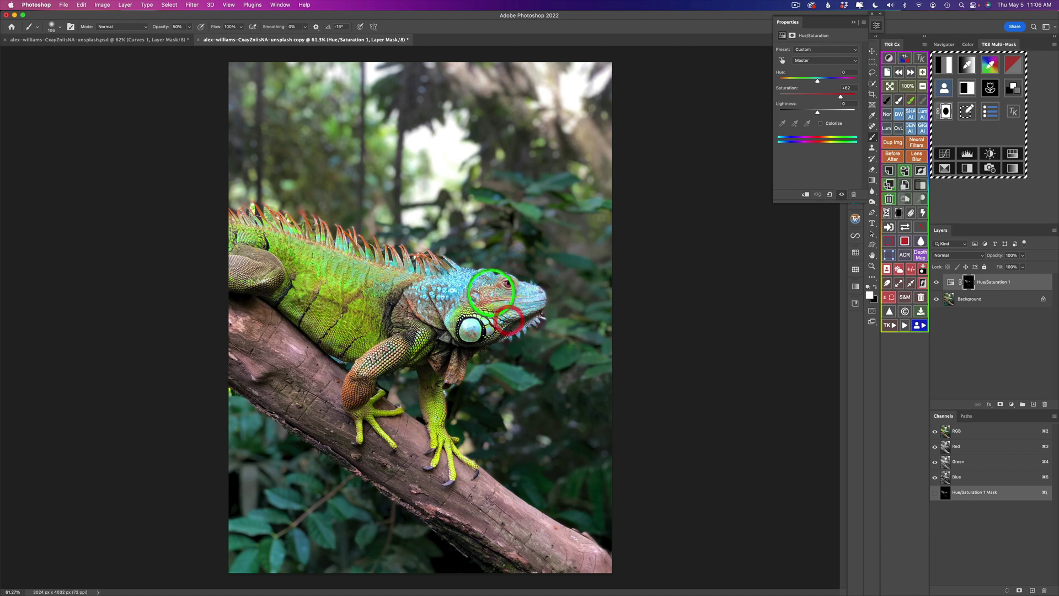
{"action": "mouse_move", "coordinate": [474, 296]}
{"action": "left_mouse_down"}
{"action": "mouse_move", "coordinate": [509, 298]}
{"action": "mouse_move", "coordinate": [434, 274]}
{"action": "mouse_move", "coordinate": [375, 276]}
{"action": "mouse_move", "coordinate": [436, 267]}
{"action": "mouse_move", "coordinate": [216, 216]}
{"action": "left_mouse_up"}
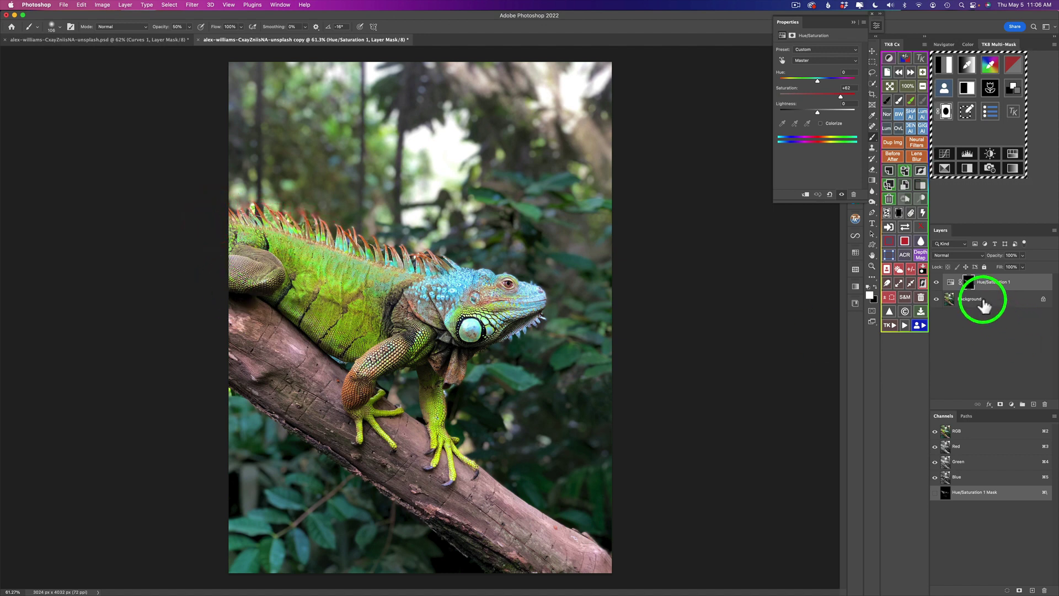
Compare the image with and without the Hue/Saturation adjustment, and view its layer mask on the canvas
{"action": "left_click", "coordinate": [936, 283]}
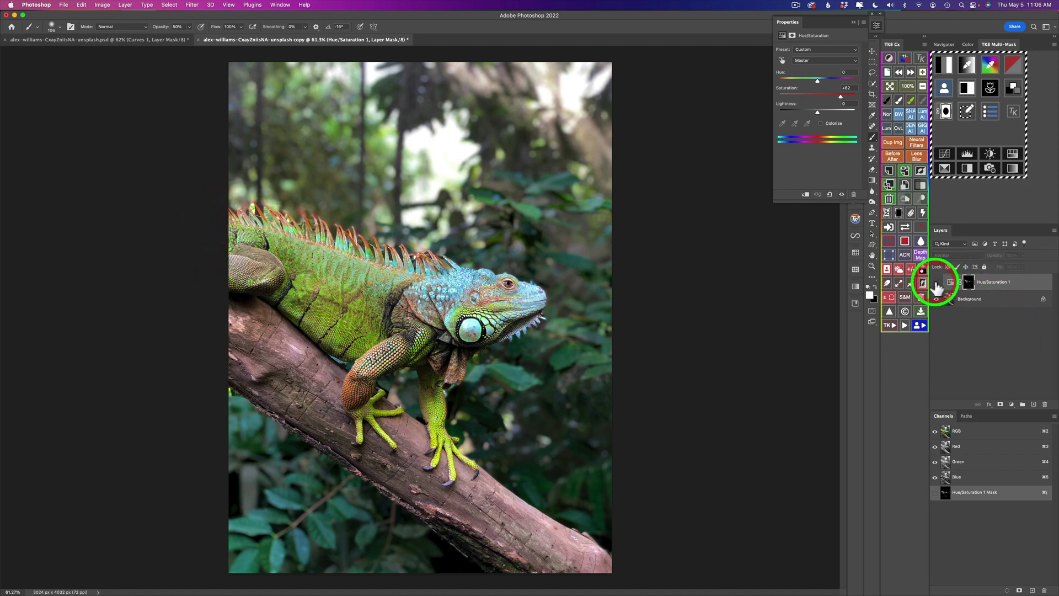
{"action": "left_click", "coordinate": [937, 283]}
{"action": "left_click", "coordinate": [937, 283]}
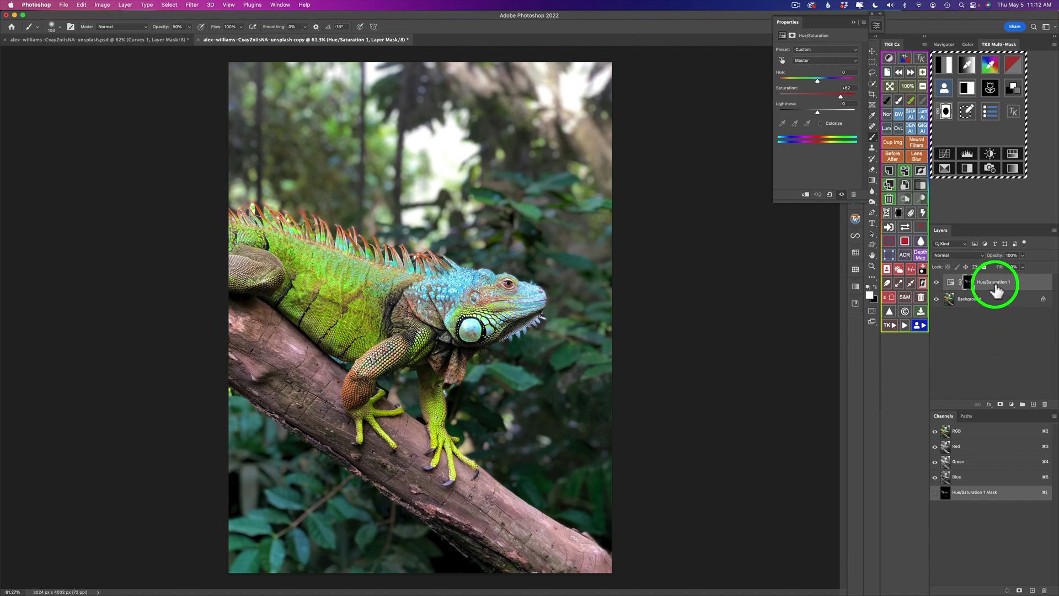
{"action": "left_click", "coordinate": [906, 227]}
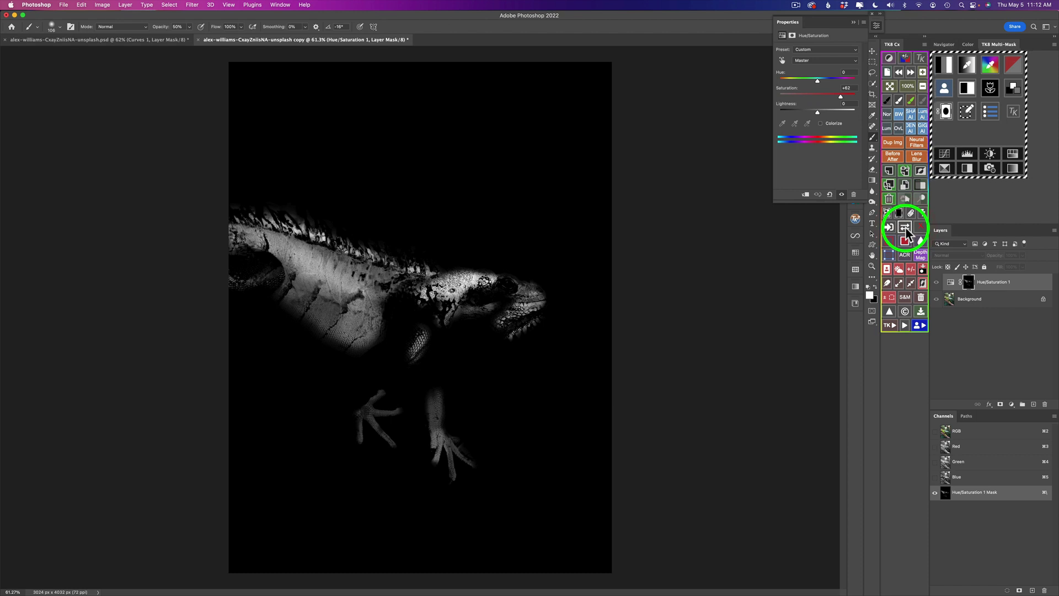
Exit the mask view and add a Curves adjustment layer in Multiply blend mode with its layer mask filled black
{"action": "left_click", "coordinate": [905, 226]}
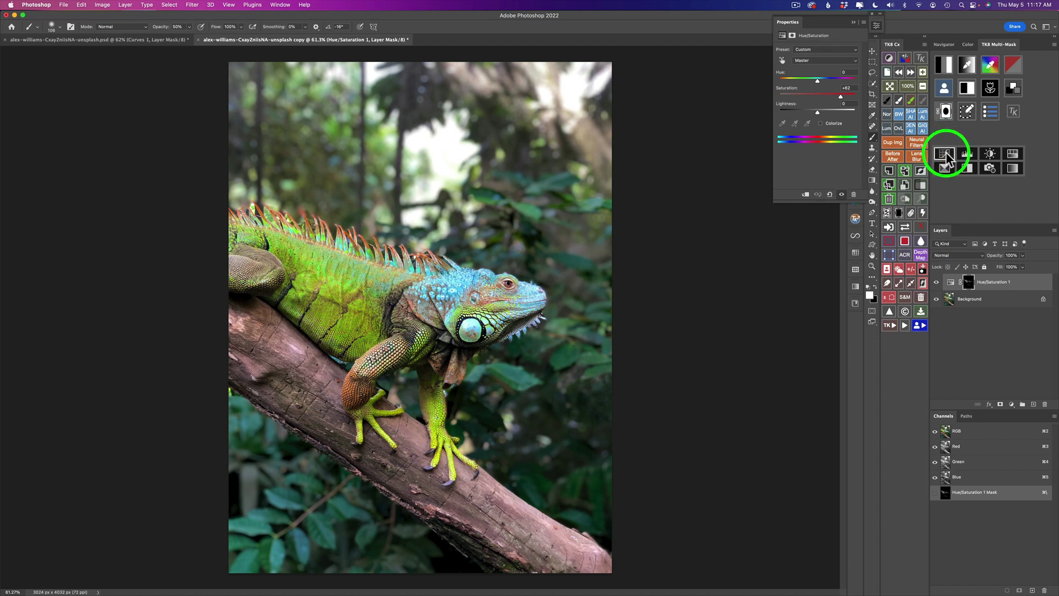
{"action": "left_click", "coordinate": [946, 155]}
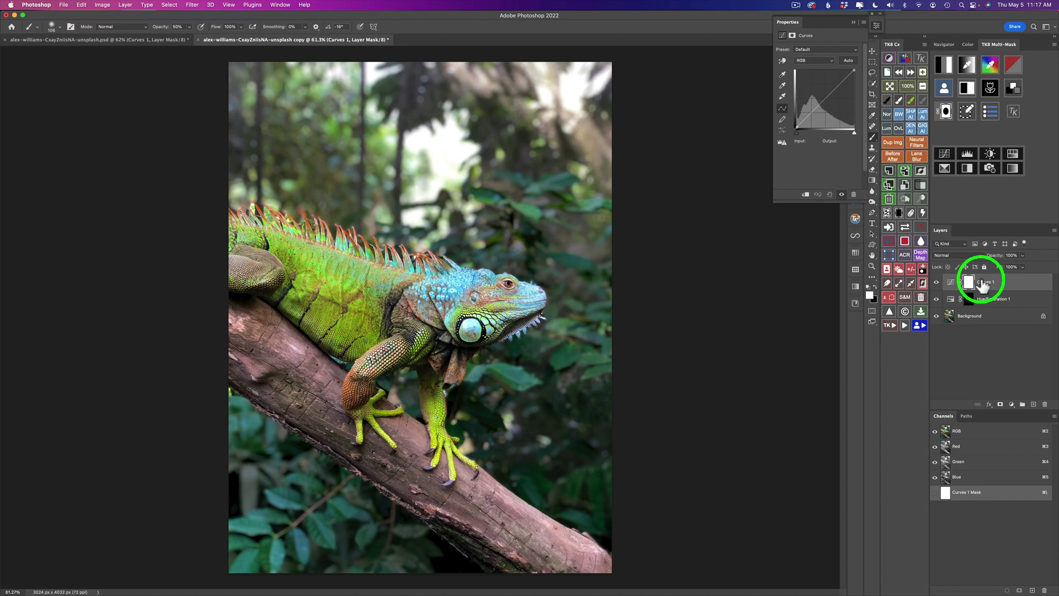
{"action": "left_click", "coordinate": [980, 254]}
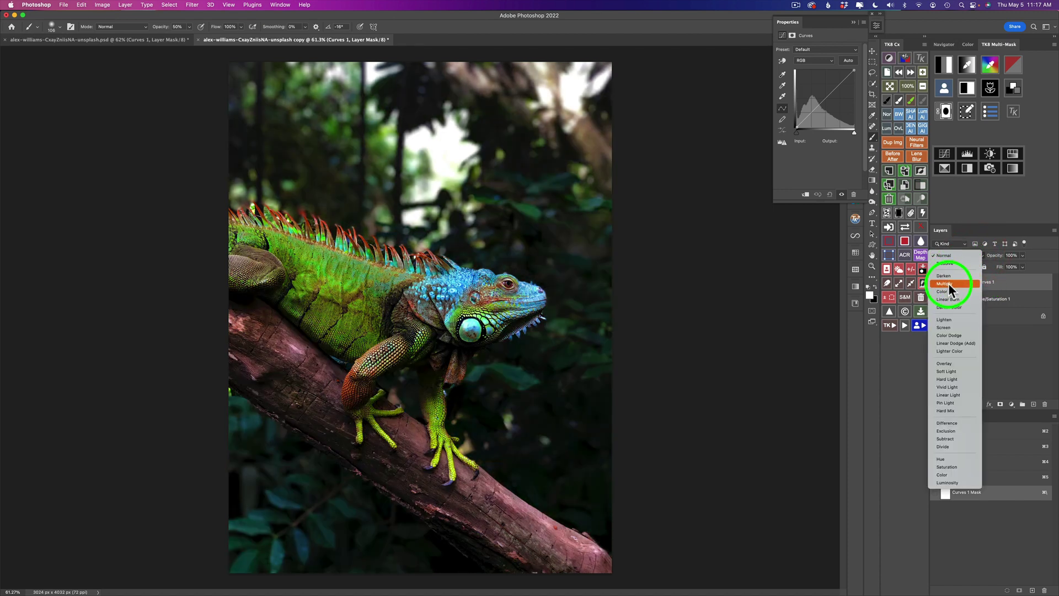
{"action": "left_click", "coordinate": [949, 283]}
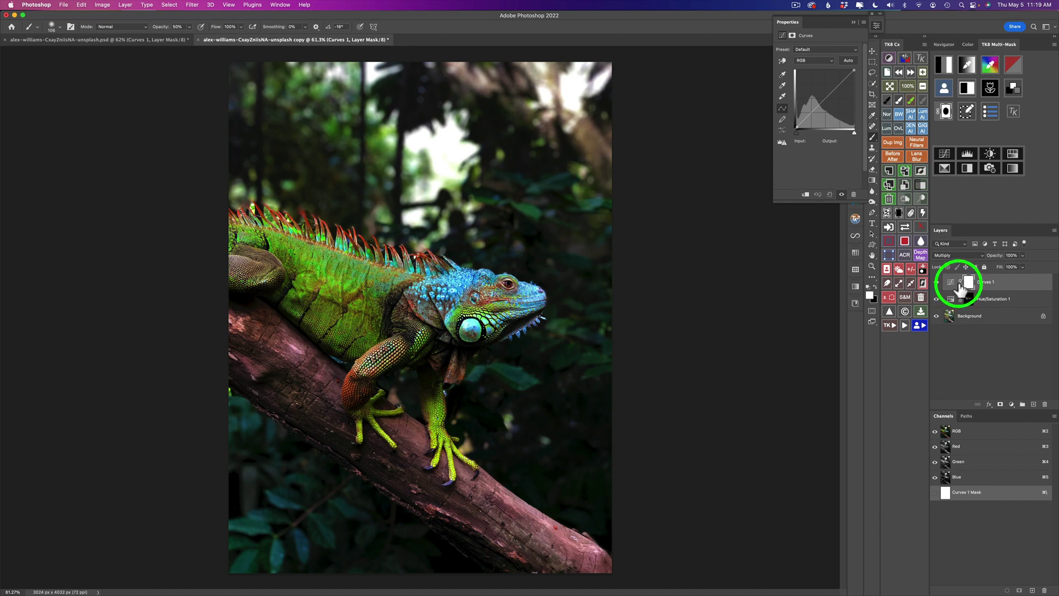
{"action": "left_click", "coordinate": [899, 212]}
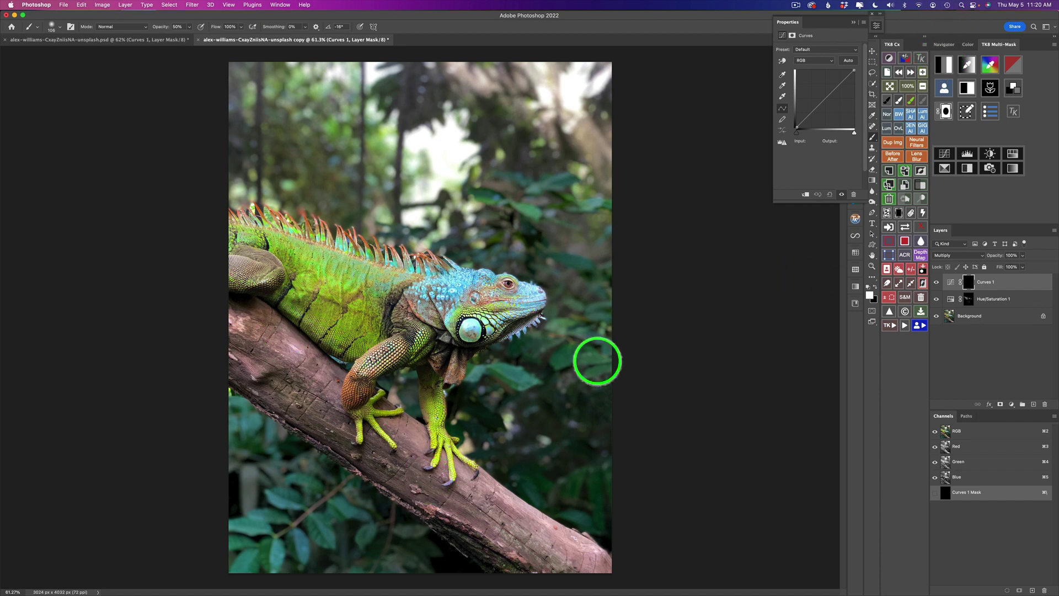
Create the Midtones 3 luminosity mask and load it as a selection for painting on the Curves mask
{"action": "left_click", "coordinate": [946, 65]}
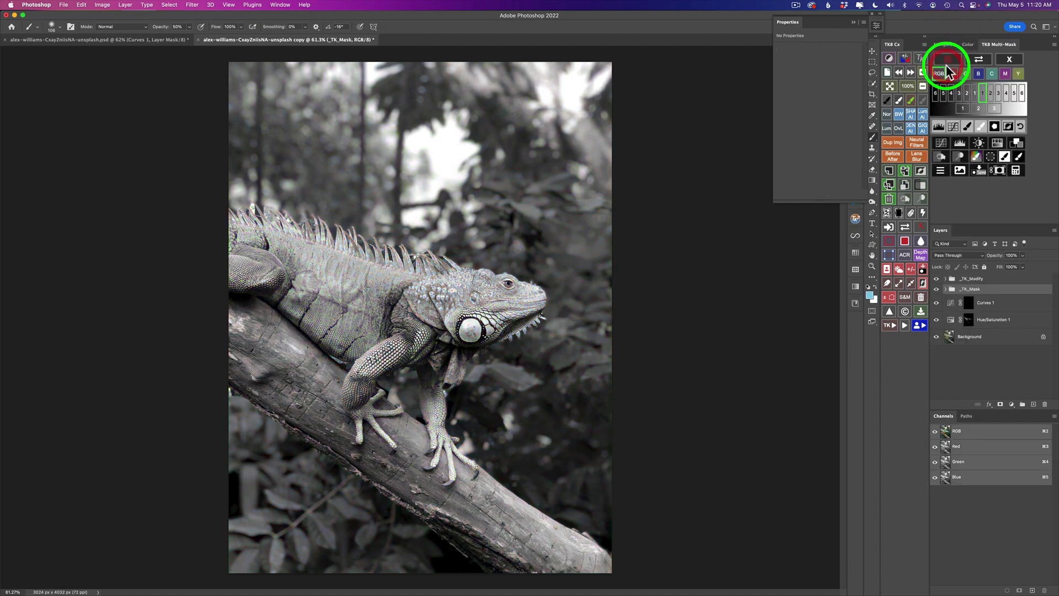
{"action": "left_click", "coordinate": [996, 108]}
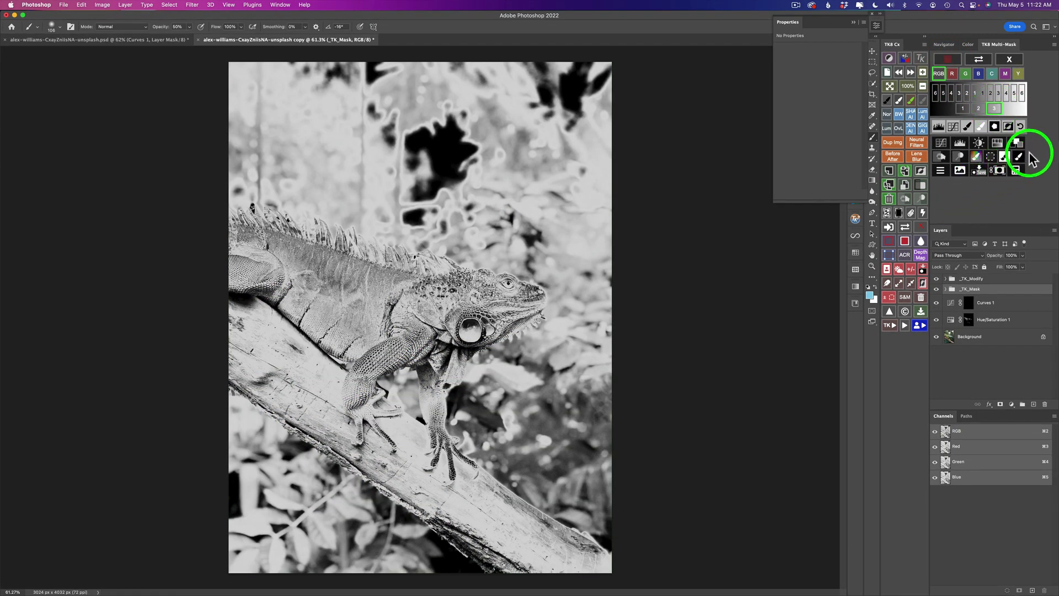
{"action": "left_click", "coordinate": [1019, 157]}
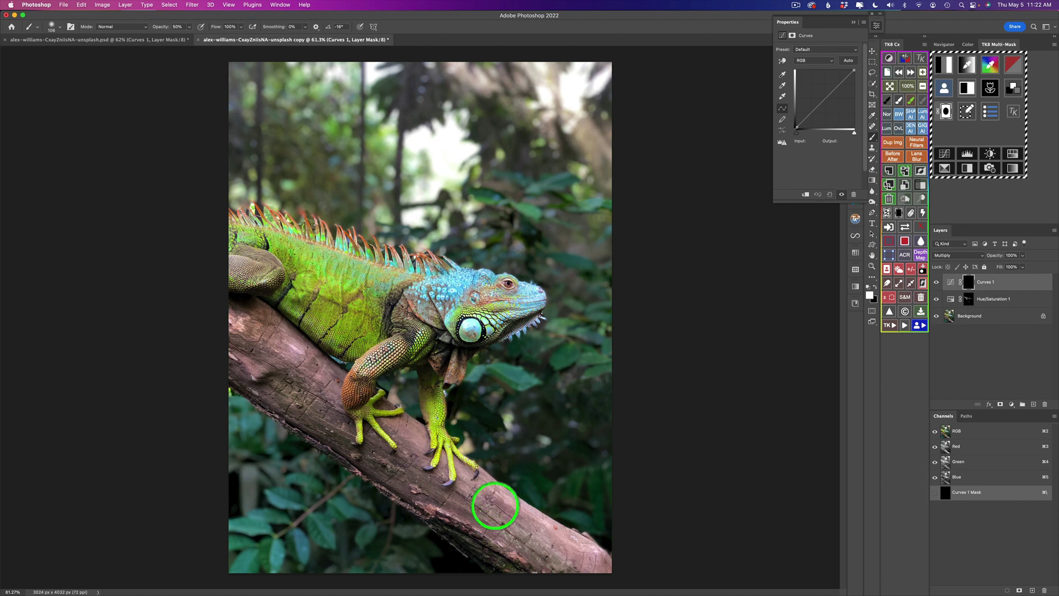
Paint white on the Curves mask along the whole log, including around the iguana's feet, under its belly and along the log's lower edge
{"action": "mouse_move", "coordinate": [494, 505]}
{"action": "left_mouse_down"}
{"action": "mouse_move", "coordinate": [506, 511]}
{"action": "mouse_move", "coordinate": [485, 506]}
{"action": "left_mouse_up"}
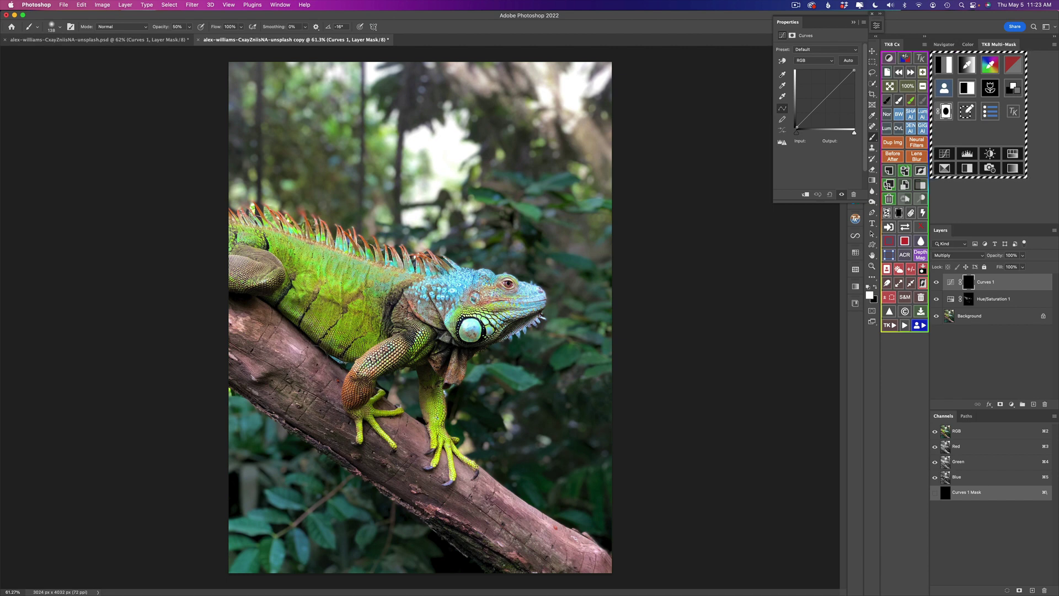
{"action": "mouse_move", "coordinate": [238, 303]}
{"action": "left_mouse_down"}
{"action": "mouse_move", "coordinate": [298, 380]}
{"action": "mouse_move", "coordinate": [282, 387]}
{"action": "mouse_move", "coordinate": [251, 370]}
{"action": "left_mouse_up"}
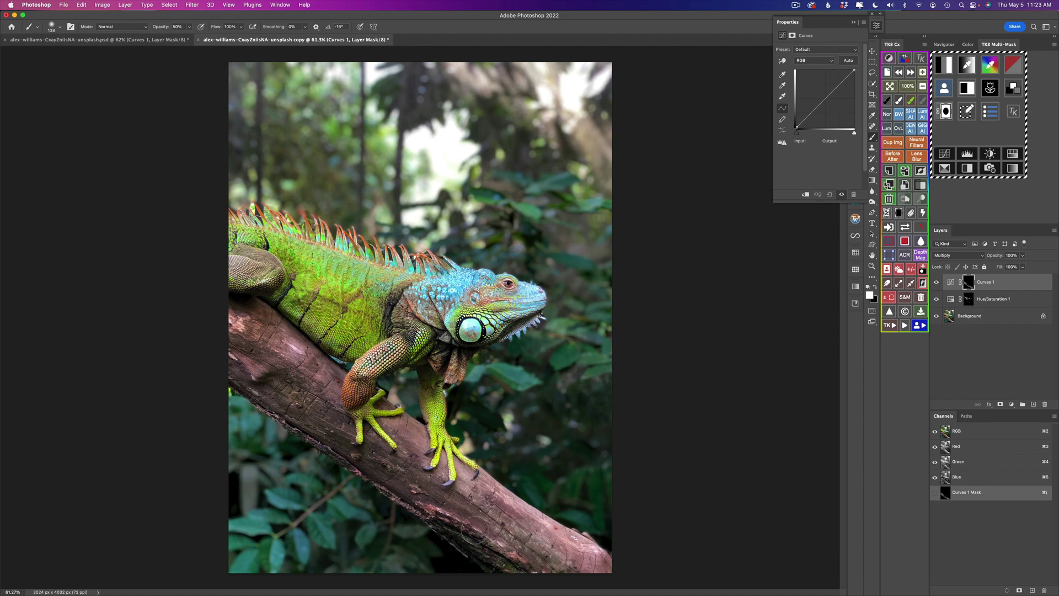
{"action": "left_click_drag", "start_coordinate": [429, 506], "coordinate": [564, 585]}
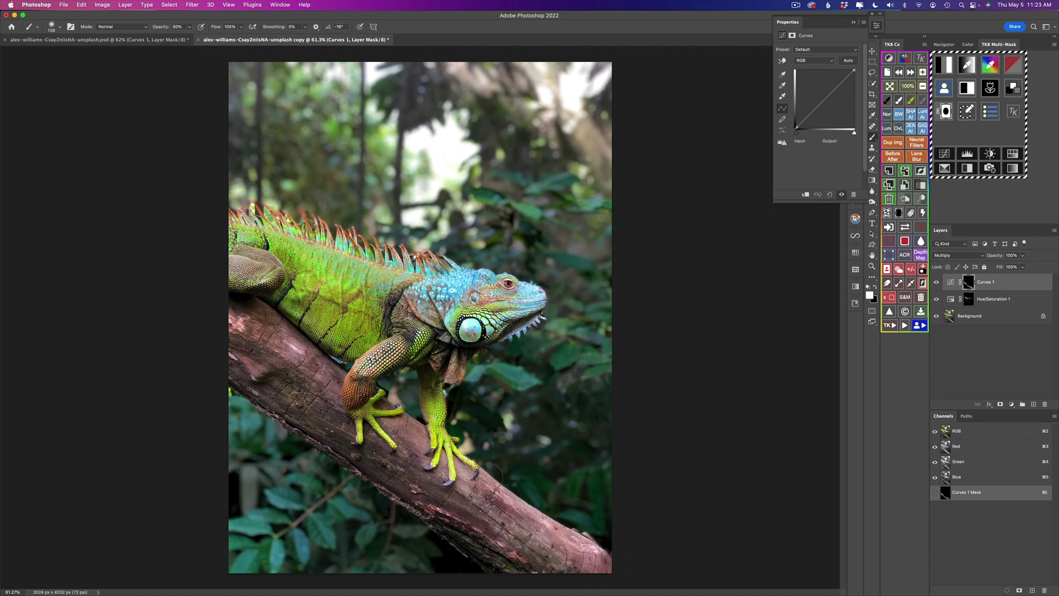
{"action": "mouse_move", "coordinate": [491, 478]}
{"action": "left_mouse_down"}
{"action": "mouse_move", "coordinate": [462, 465]}
{"action": "mouse_move", "coordinate": [463, 479]}
{"action": "left_mouse_up"}
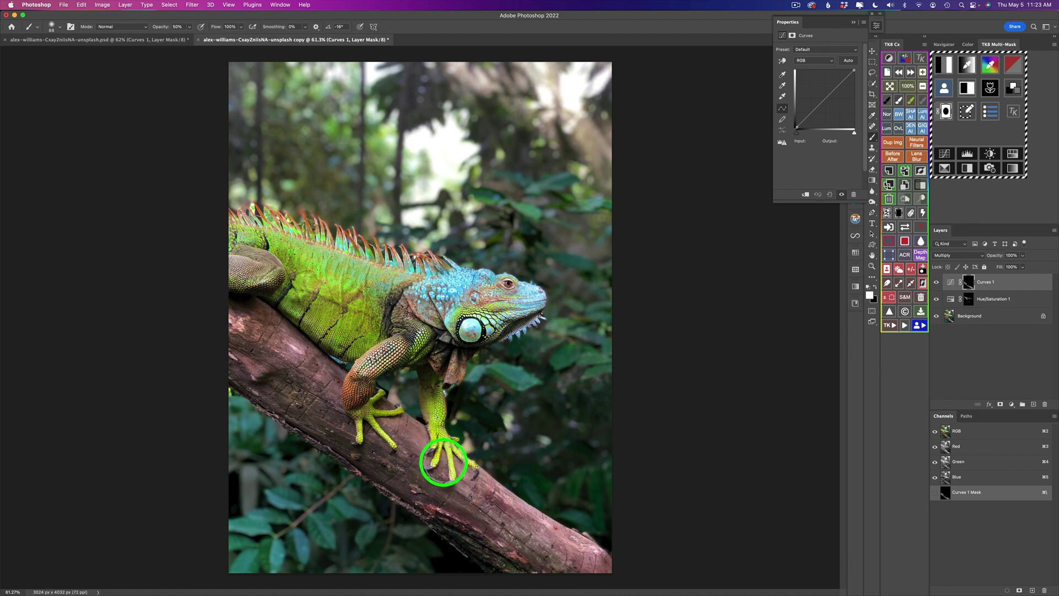
{"action": "left_click_drag", "start_coordinate": [443, 463], "coordinate": [421, 457]}
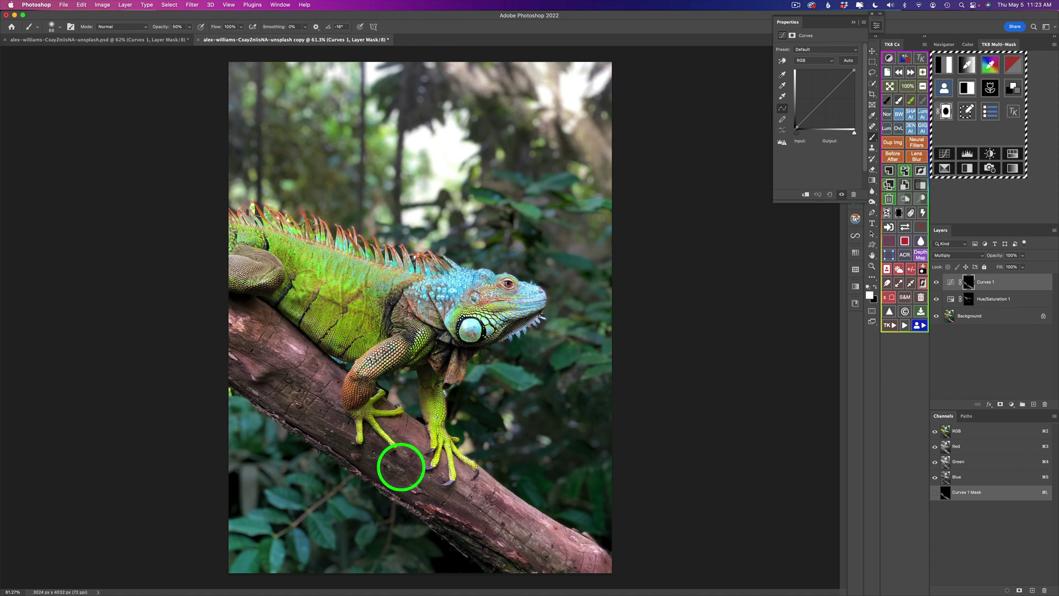
{"action": "left_click", "coordinate": [390, 458]}
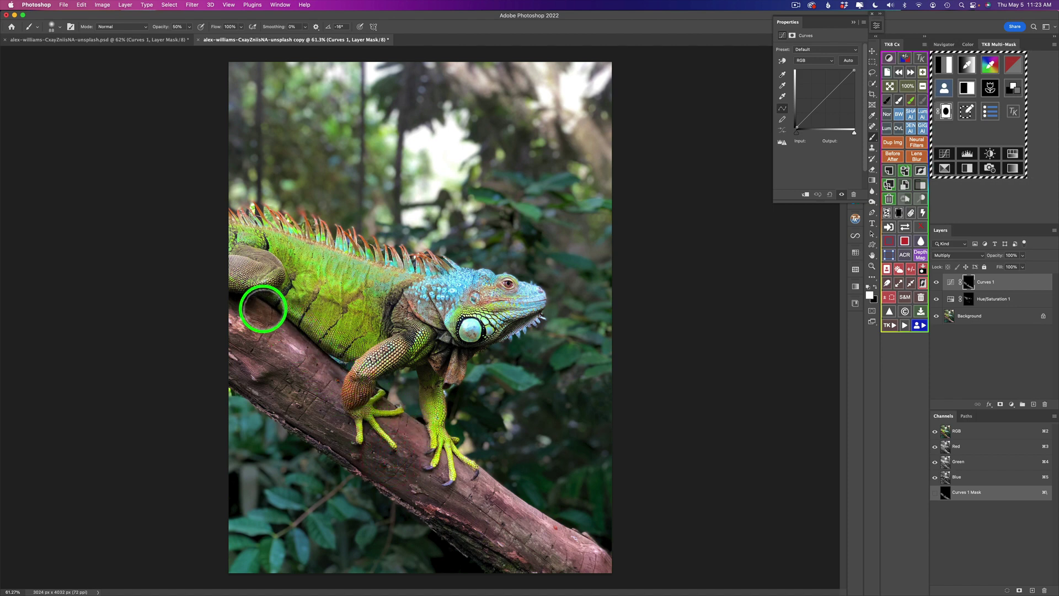
{"action": "left_click", "coordinate": [249, 305]}
{"action": "left_click", "coordinate": [273, 325]}
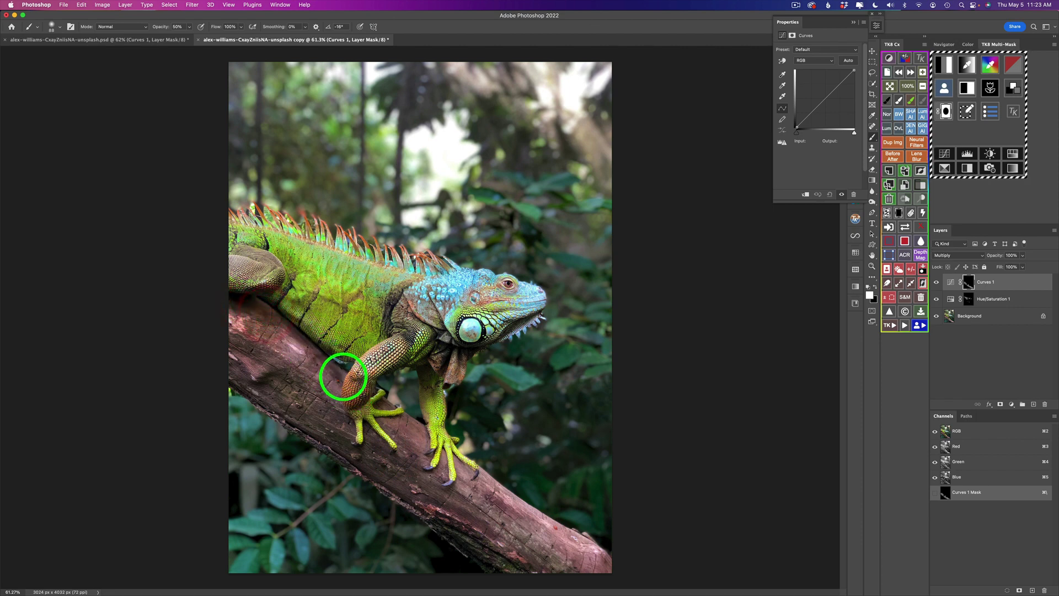
{"action": "left_click", "coordinate": [331, 368]}
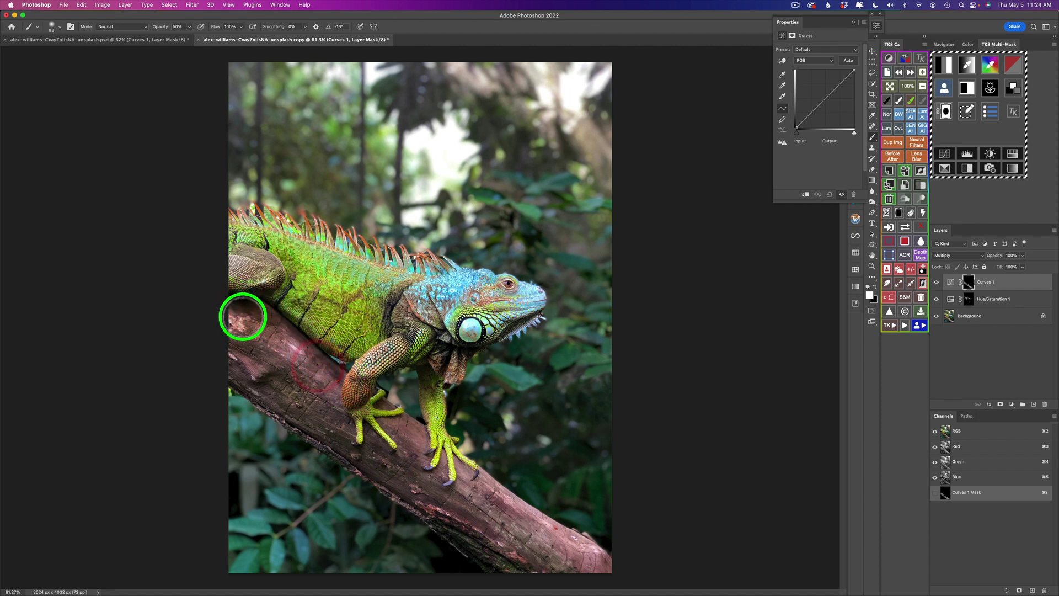
{"action": "left_click", "coordinate": [244, 322]}
{"action": "left_click", "coordinate": [230, 345]}
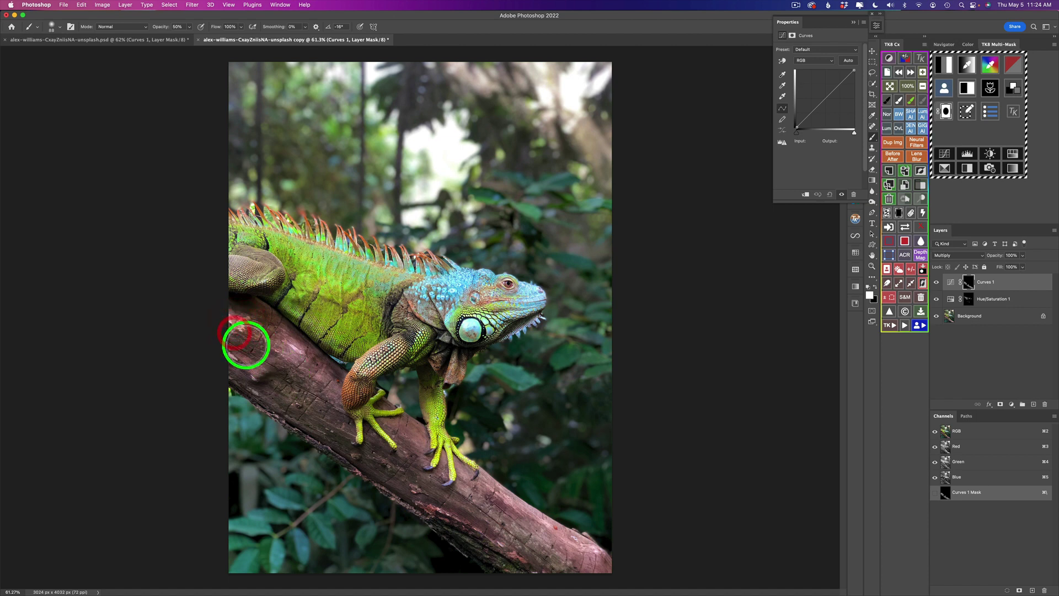
{"action": "left_click", "coordinate": [278, 367]}
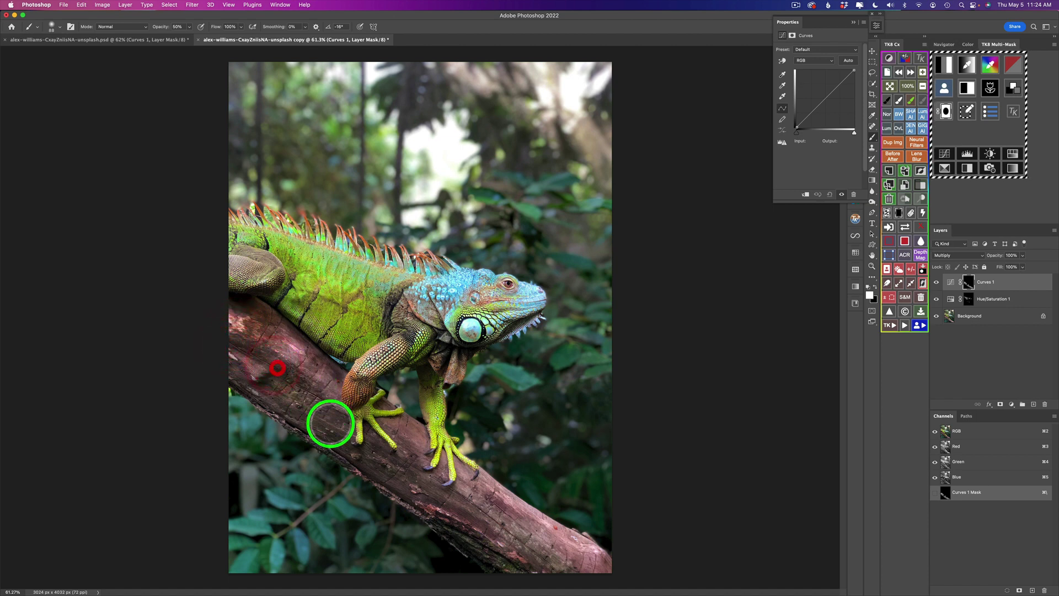
{"action": "left_click", "coordinate": [252, 362]}
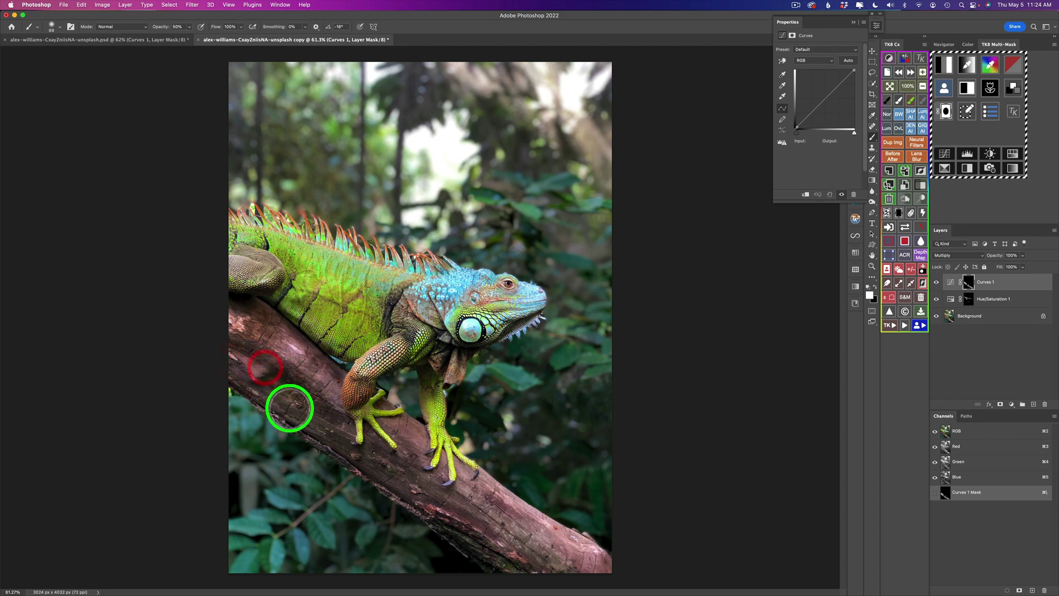
{"action": "left_click", "coordinate": [238, 382]}
{"action": "left_click", "coordinate": [207, 347]}
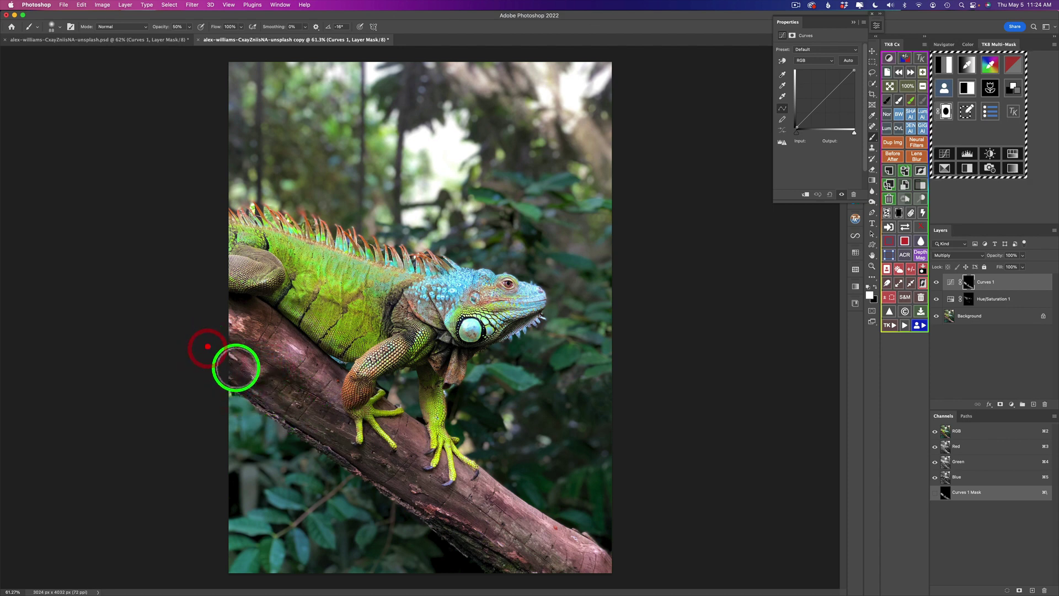
{"action": "left_click", "coordinate": [305, 426]}
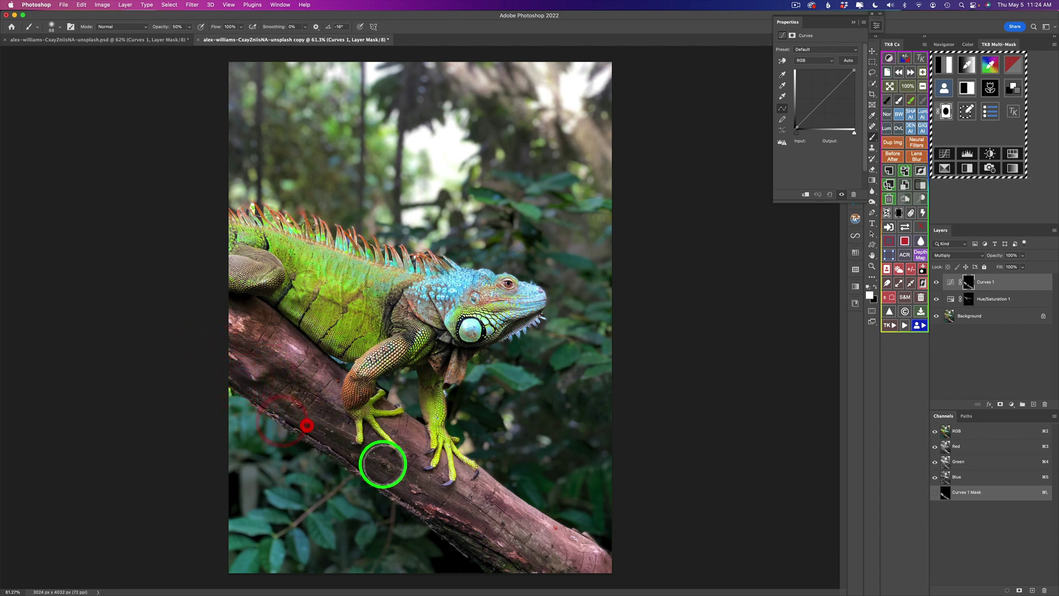
{"action": "left_click", "coordinate": [341, 451]}
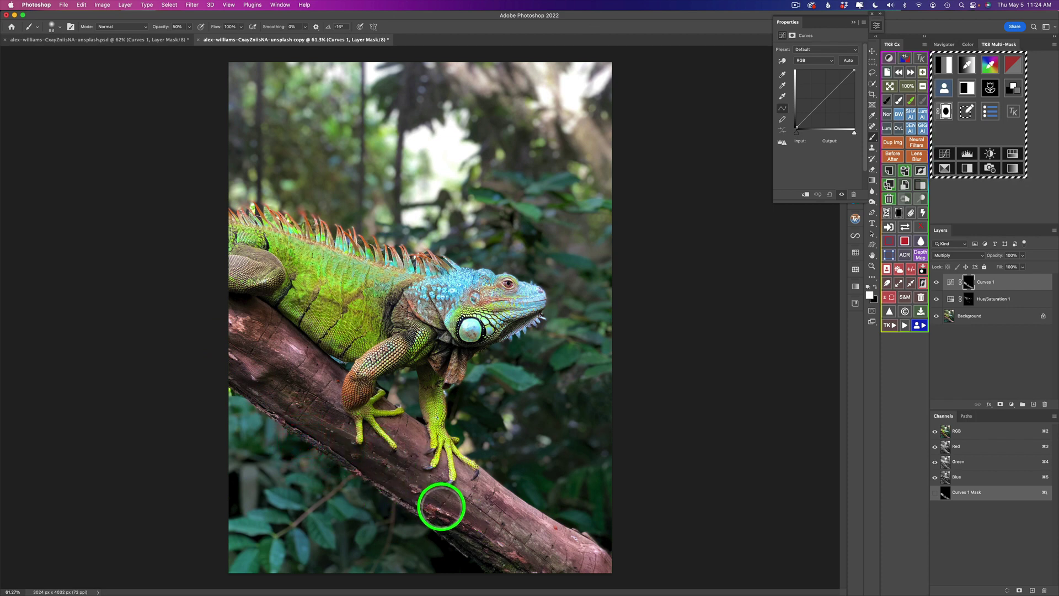
{"action": "left_click", "coordinate": [526, 558]}
{"action": "left_click", "coordinate": [582, 571]}
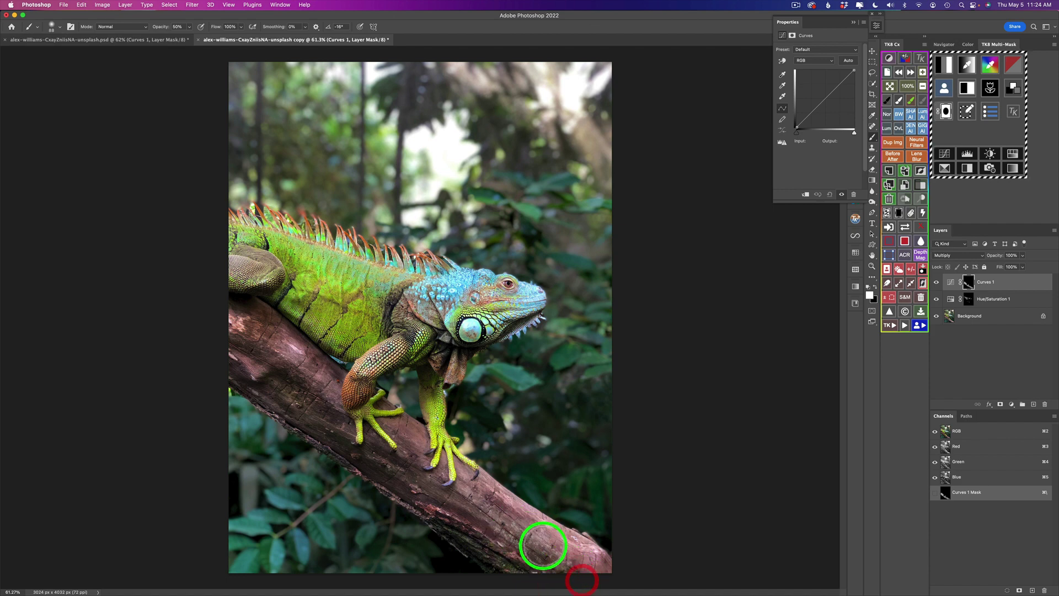
{"action": "left_click", "coordinate": [601, 576]}
{"action": "left_click", "coordinate": [506, 504]}
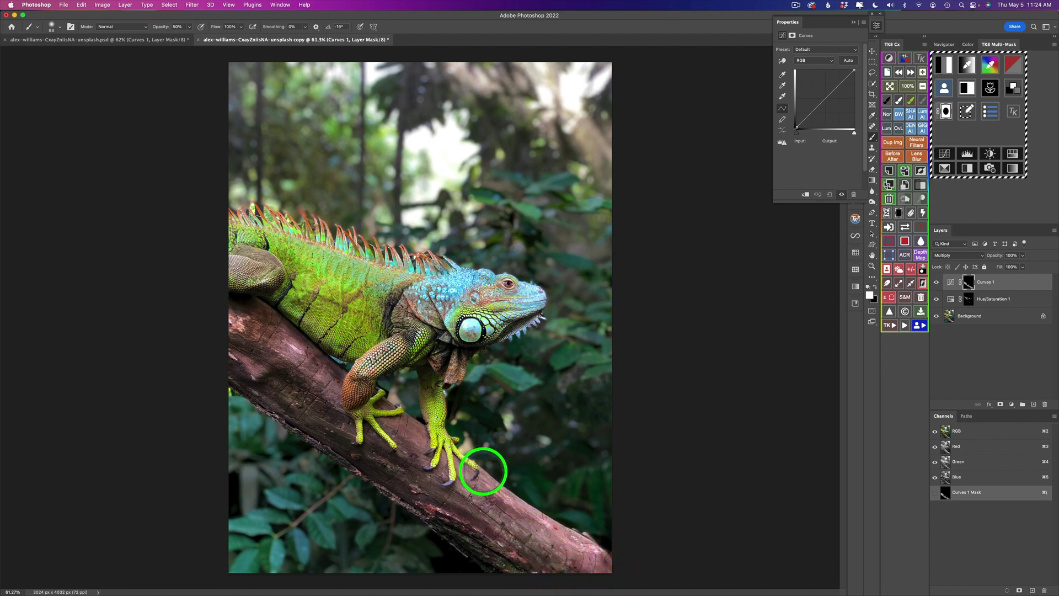
{"action": "left_click", "coordinate": [618, 558]}
{"action": "left_click", "coordinate": [474, 473]}
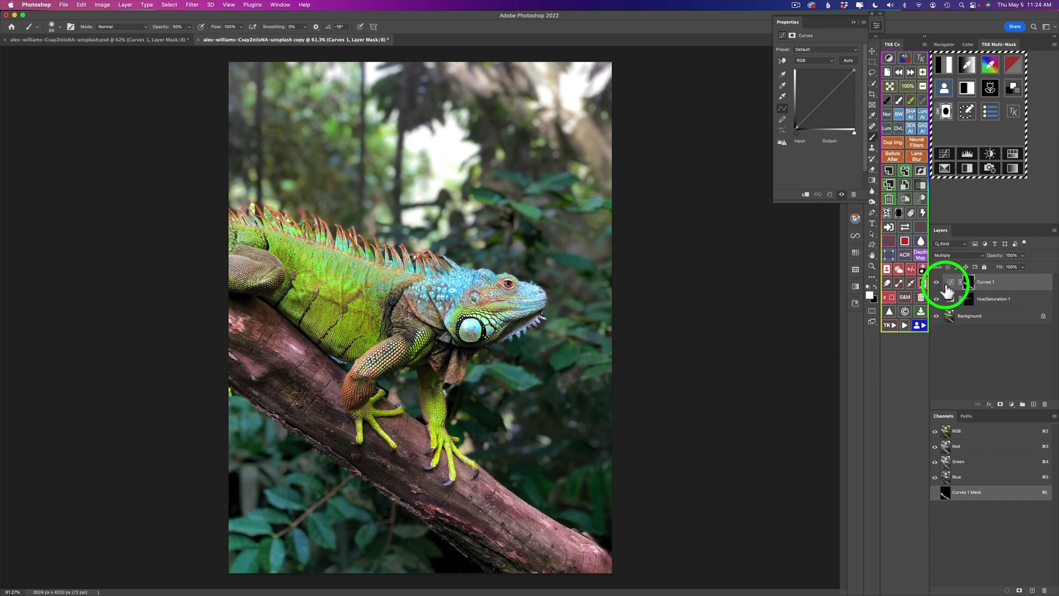
Lower the Multiply Curves layer's opacity to 80%, checking the log with and without the adjustment and viewing its layer mask
{"action": "left_click", "coordinate": [937, 282]}
{"action": "left_click", "coordinate": [938, 283]}
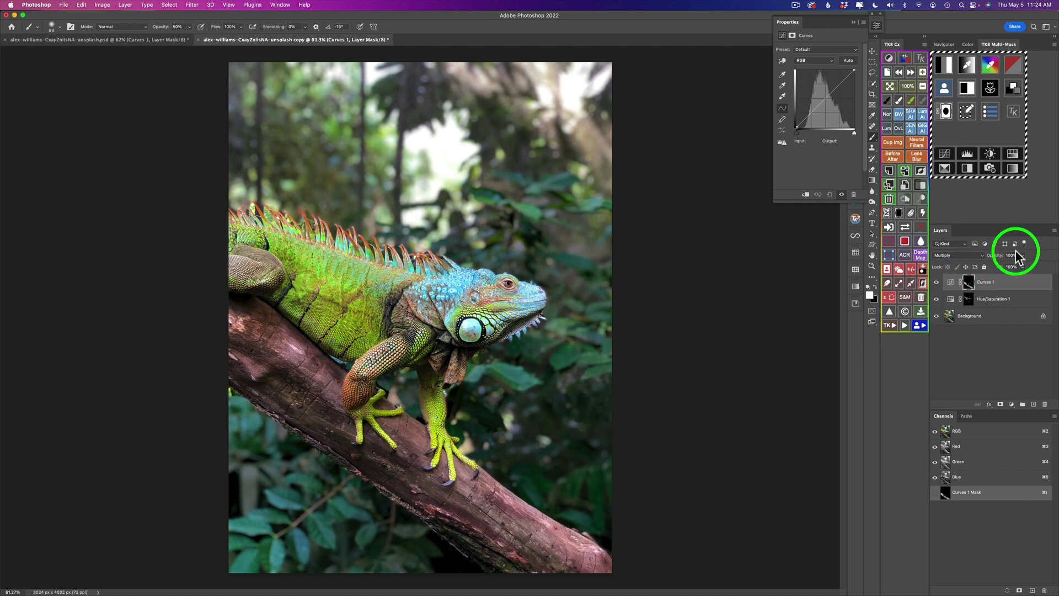
{"action": "left_click_drag", "start_coordinate": [1000, 260], "coordinate": [993, 257]}
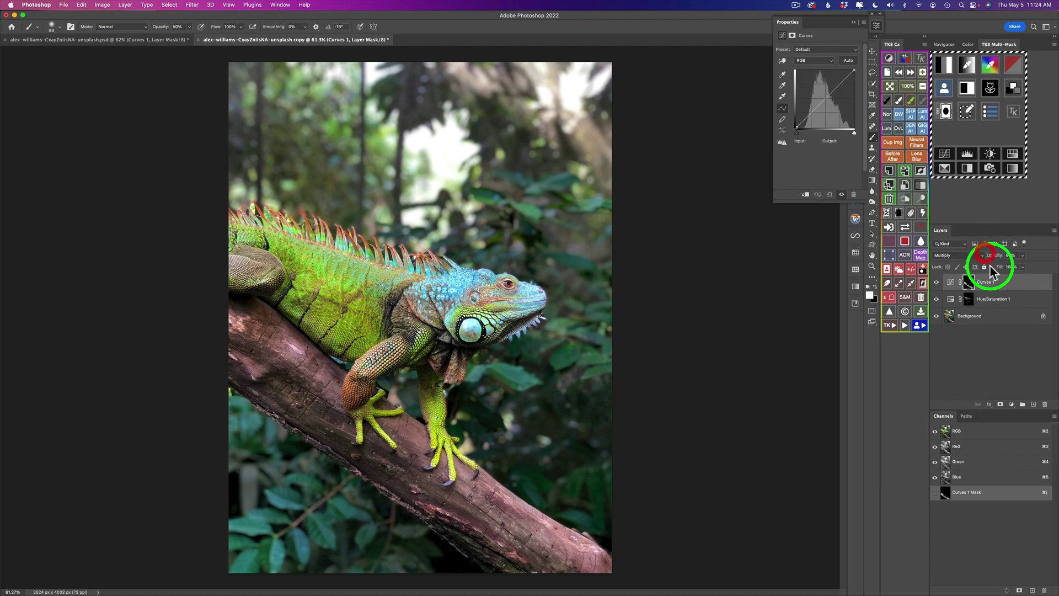
{"action": "left_click", "coordinate": [937, 283]}
{"action": "left_click", "coordinate": [937, 282]}
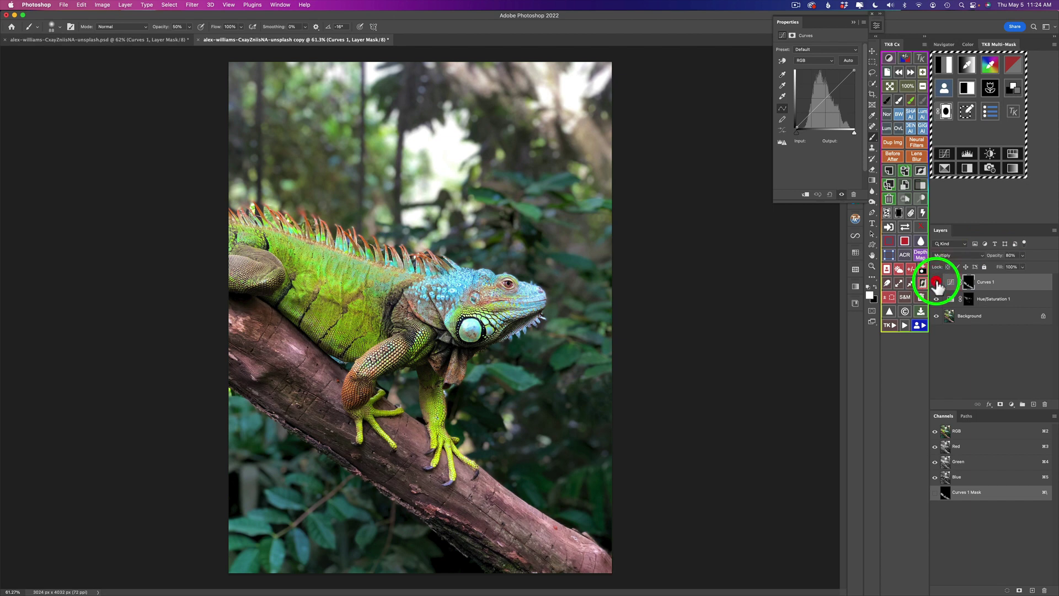
{"action": "left_click", "coordinate": [906, 227]}
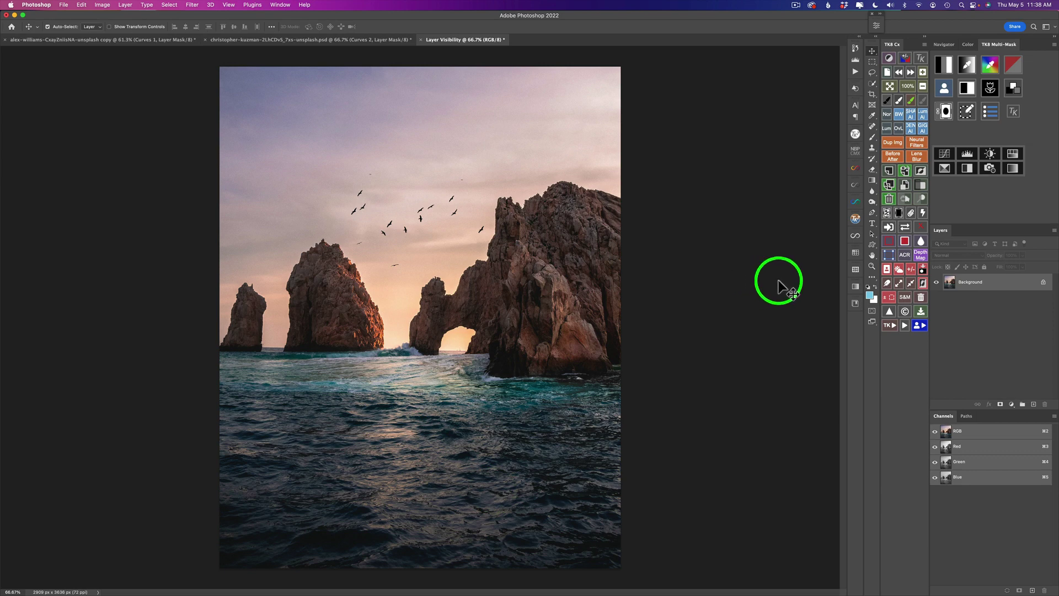
Add a Curves adjustment layer to the sea rocks image in Screen blend mode, and fill its layer mask with black
{"action": "left_click", "coordinate": [948, 160]}
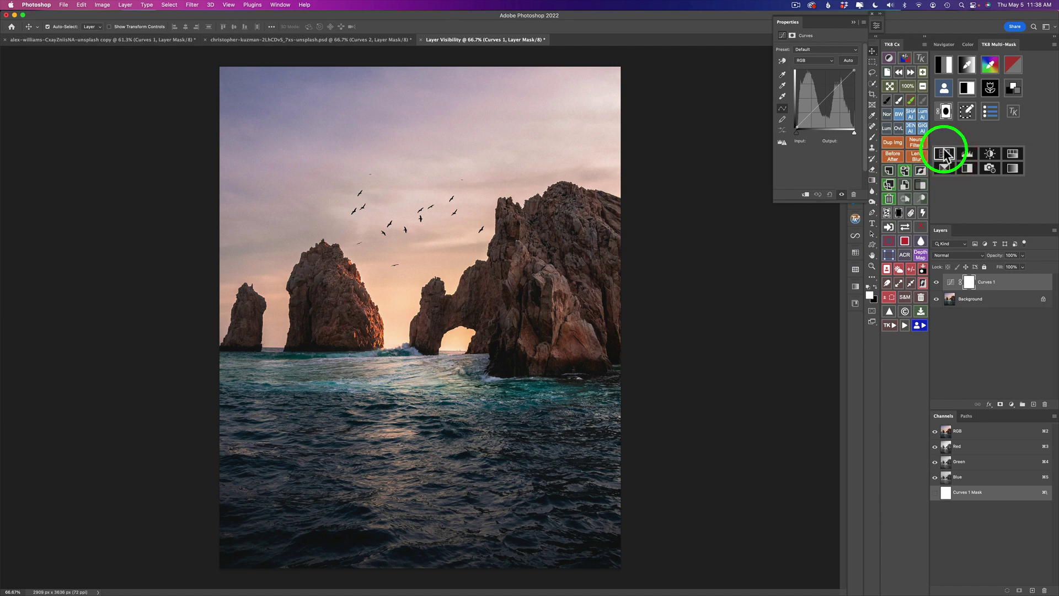
{"action": "left_click", "coordinate": [877, 26]}
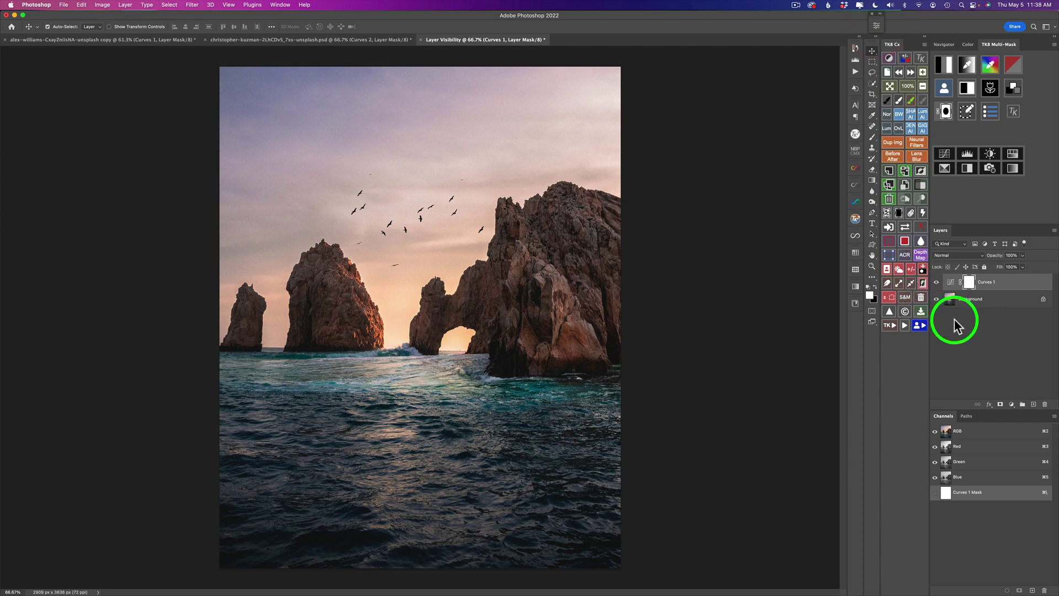
{"action": "left_click", "coordinate": [950, 255]}
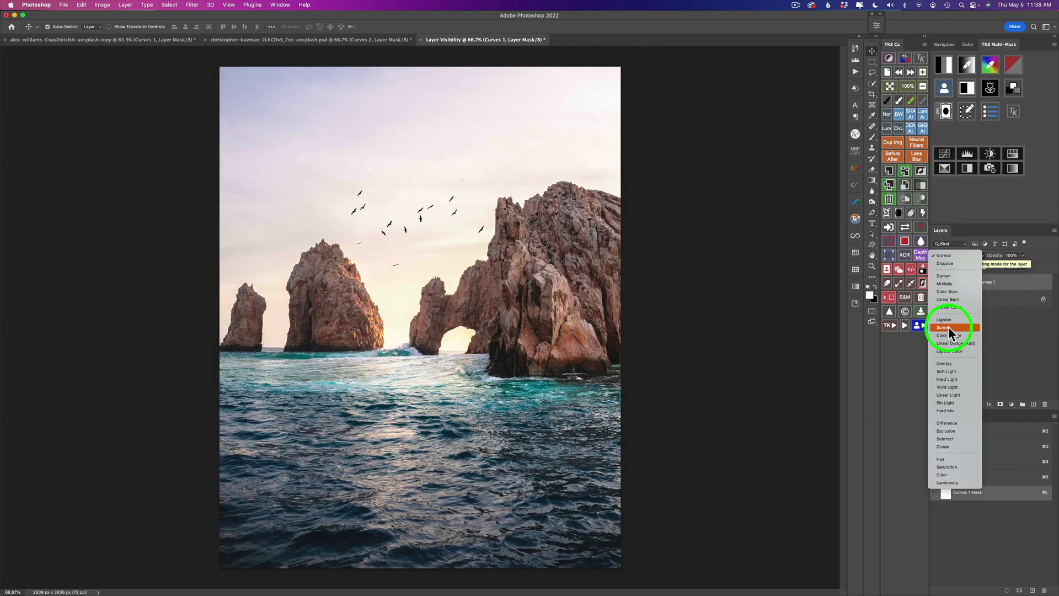
{"action": "left_click", "coordinate": [951, 328]}
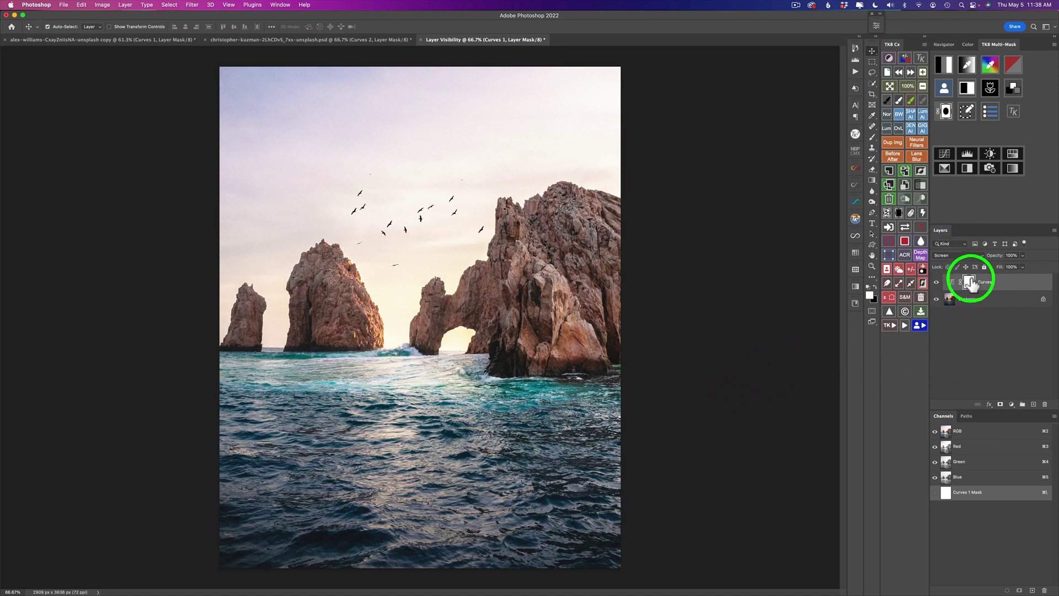
{"action": "left_click", "coordinate": [899, 213]}
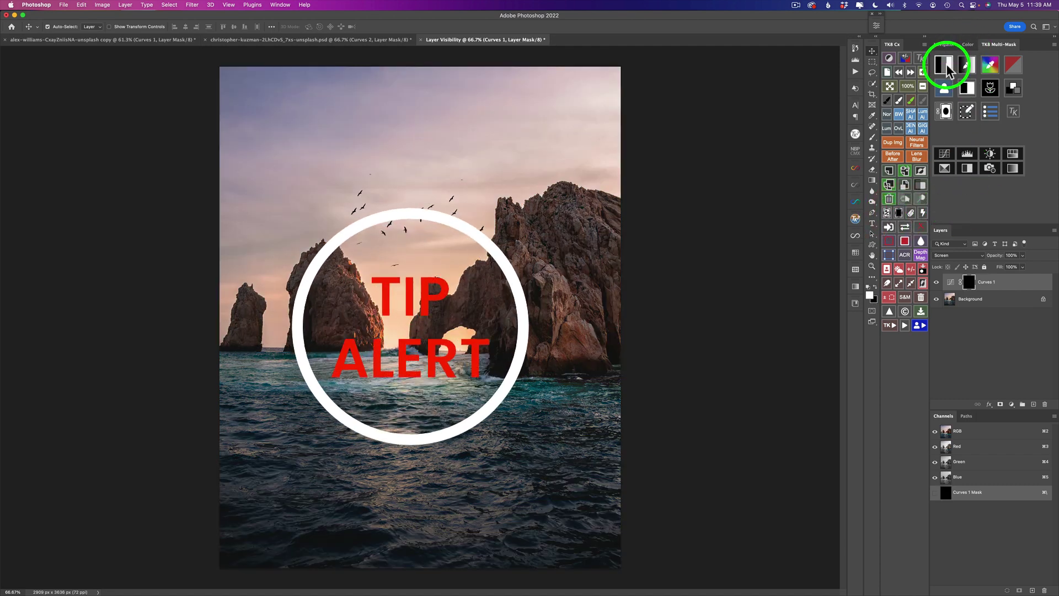
Build a calculated luminosity mask of the sea rocks image by subtracting Darks 3 from Darks 1
{"action": "left_click", "coordinate": [944, 65]}
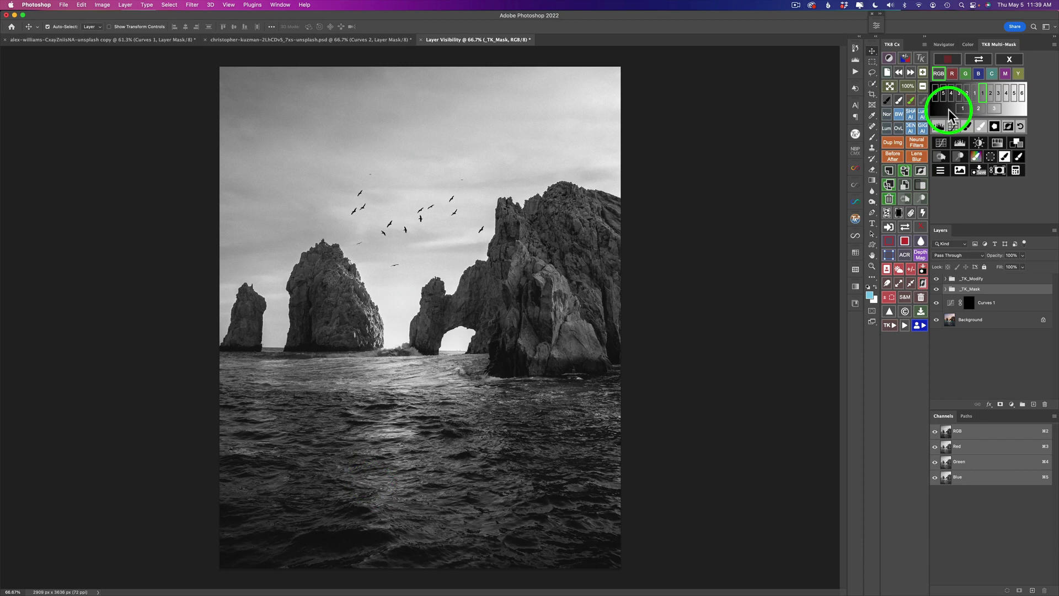
{"action": "left_click", "coordinate": [975, 94]}
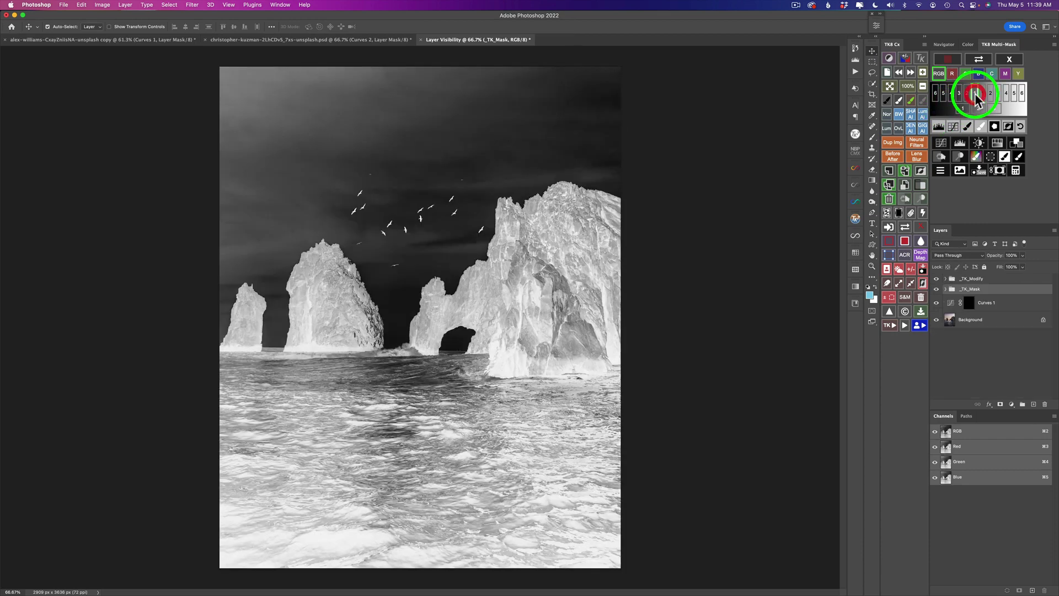
{"action": "left_click", "coordinate": [1017, 171]}
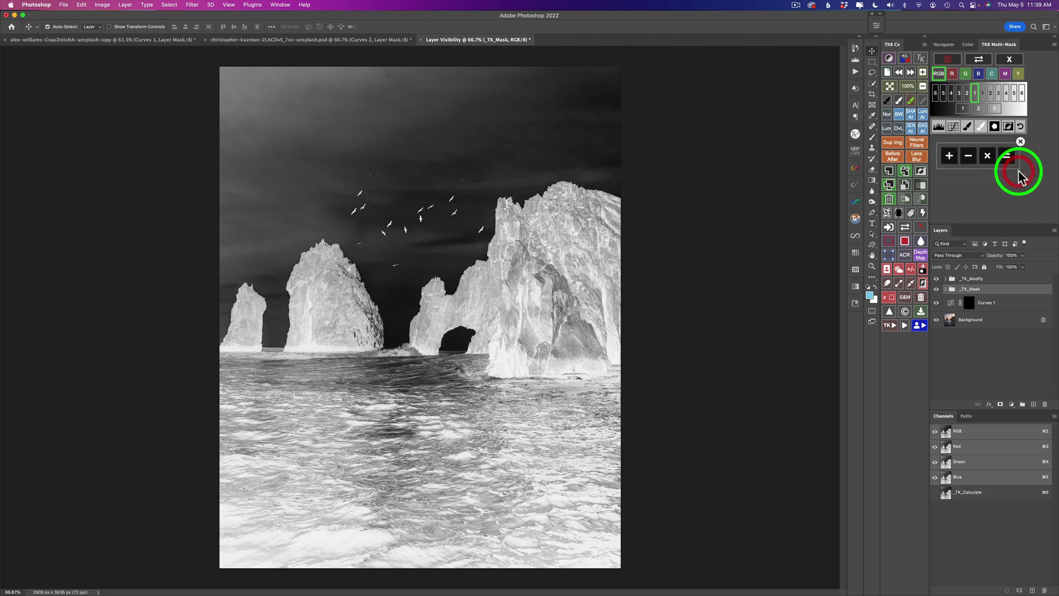
{"action": "left_click", "coordinate": [969, 156]}
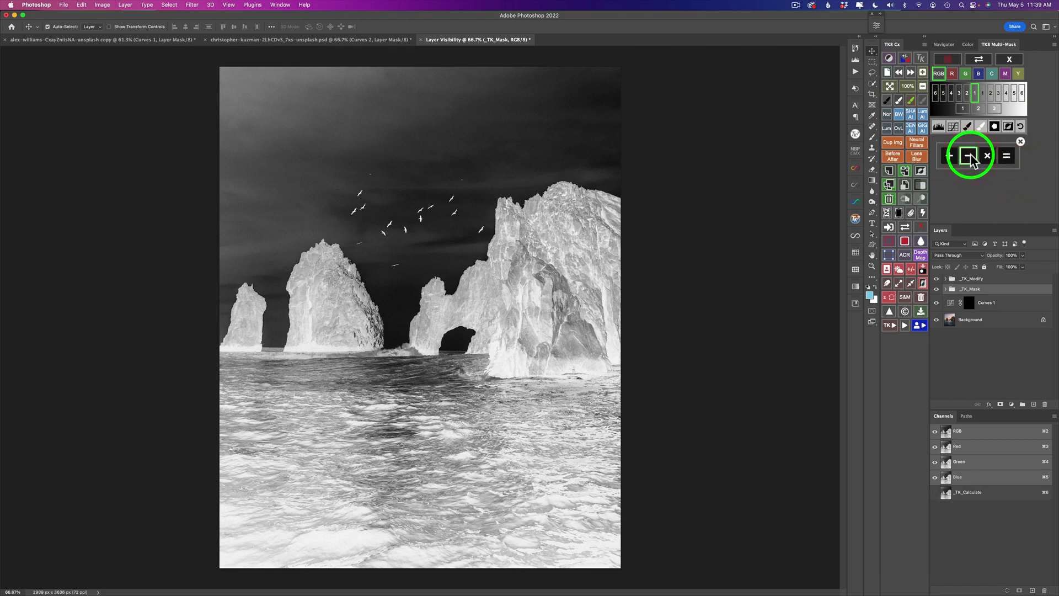
{"action": "left_click", "coordinate": [960, 93]}
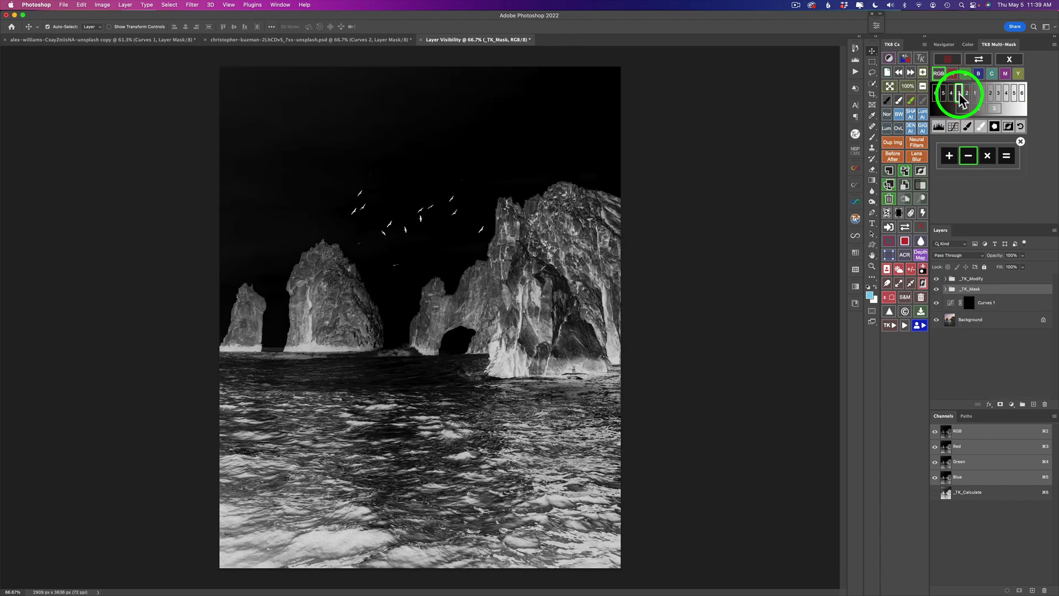
{"action": "left_click", "coordinate": [1007, 155]}
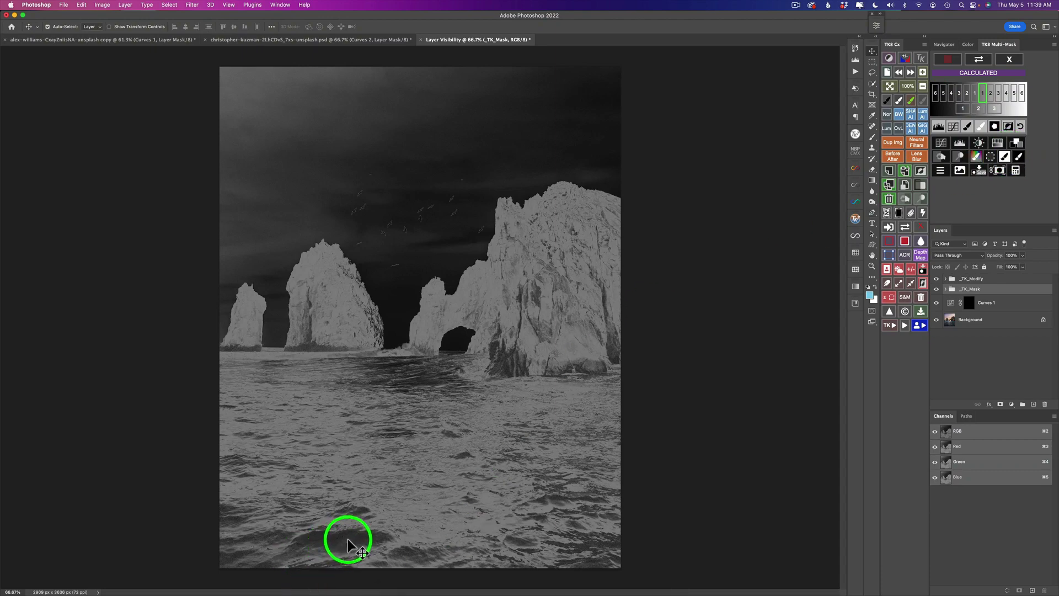
Load the calculated mask as a selection and paint white at 50% opacity over the water on the Screen Curves mask
{"action": "left_click", "coordinate": [1019, 157]}
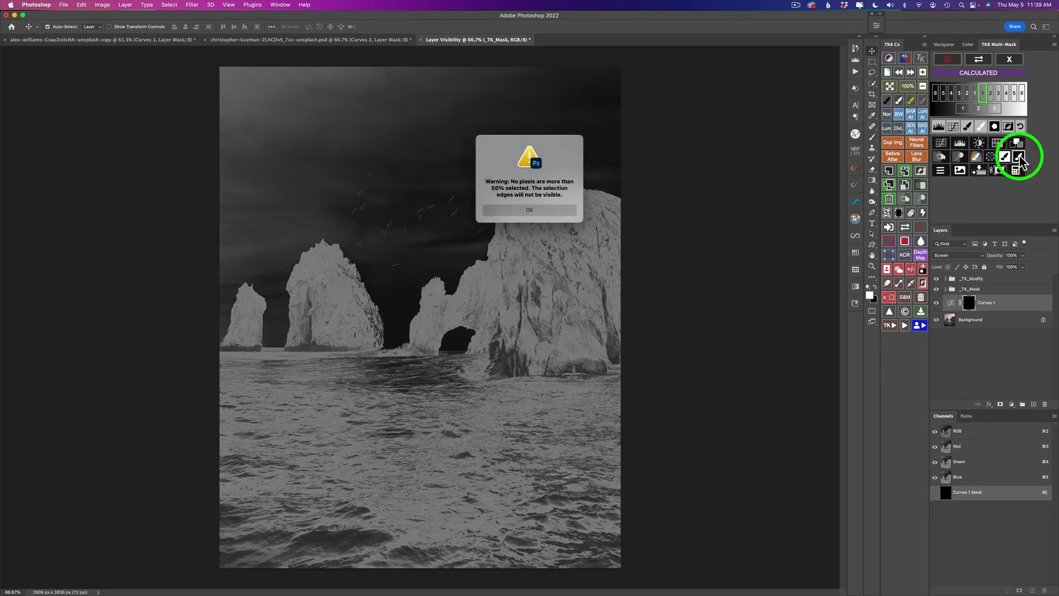
{"action": "left_click", "coordinate": [530, 210]}
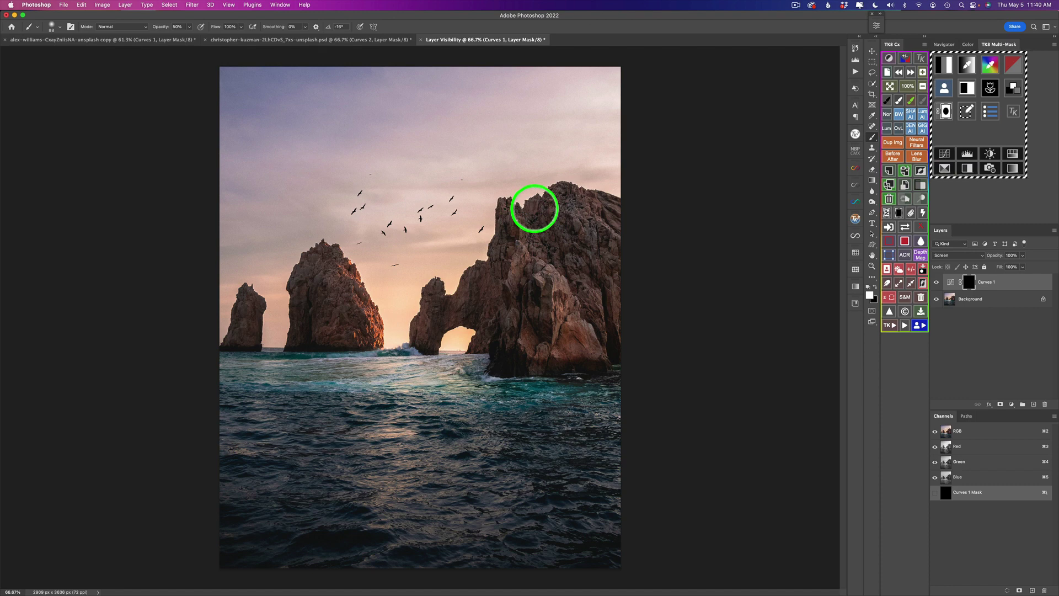
{"action": "mouse_move", "coordinate": [466, 466]}
{"action": "left_mouse_down"}
{"action": "mouse_move", "coordinate": [551, 484]}
{"action": "mouse_move", "coordinate": [615, 480]}
{"action": "left_mouse_up"}
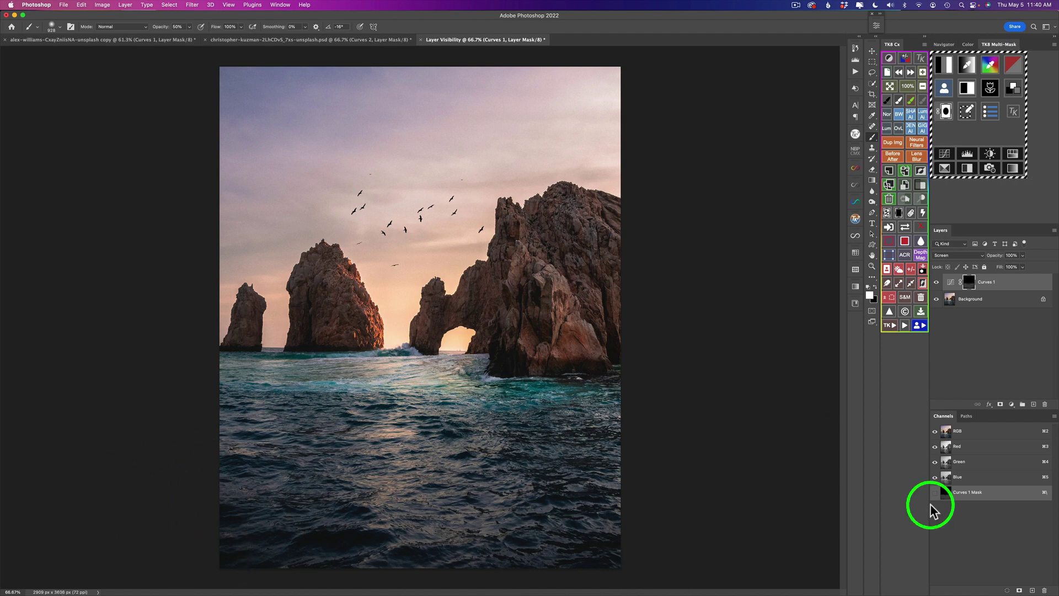
Compare the water with and without the Screen Curves layer, and inspect the layer's mask on its own
{"action": "left_click", "coordinate": [936, 282]}
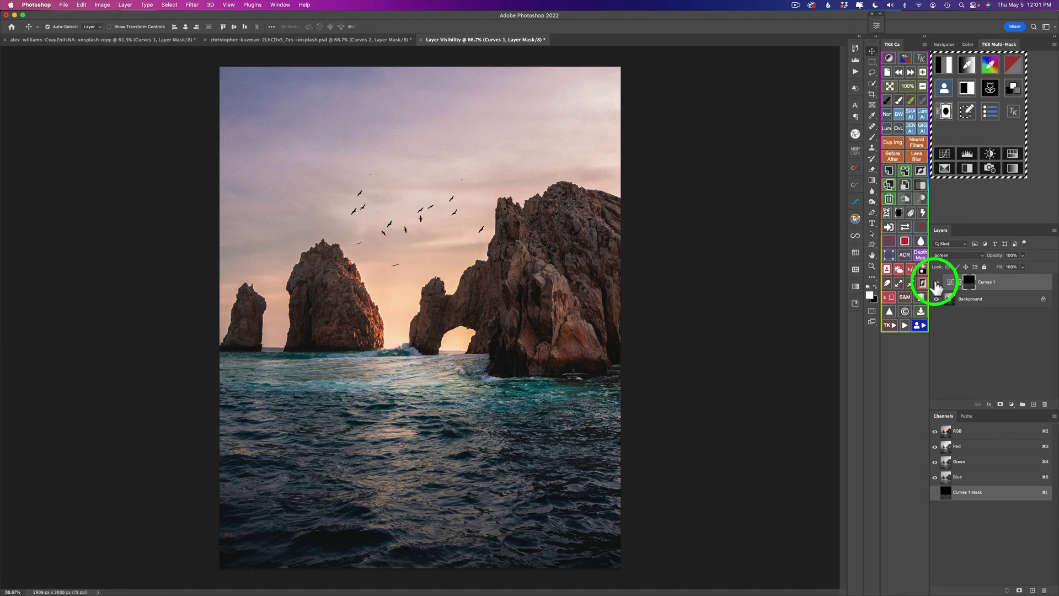
{"action": "left_click", "coordinate": [937, 282]}
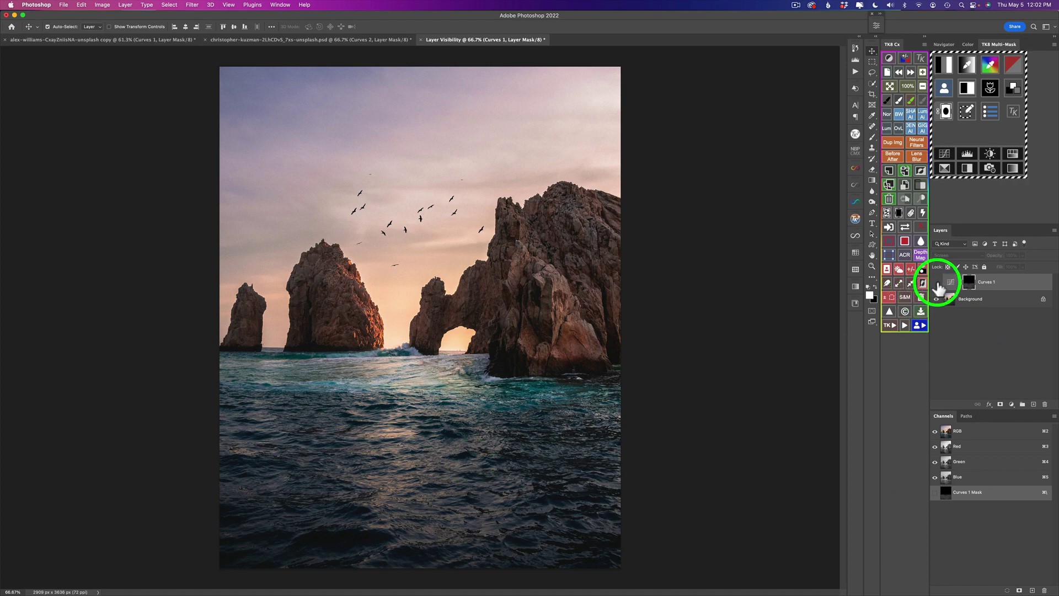
{"action": "left_click", "coordinate": [937, 283]}
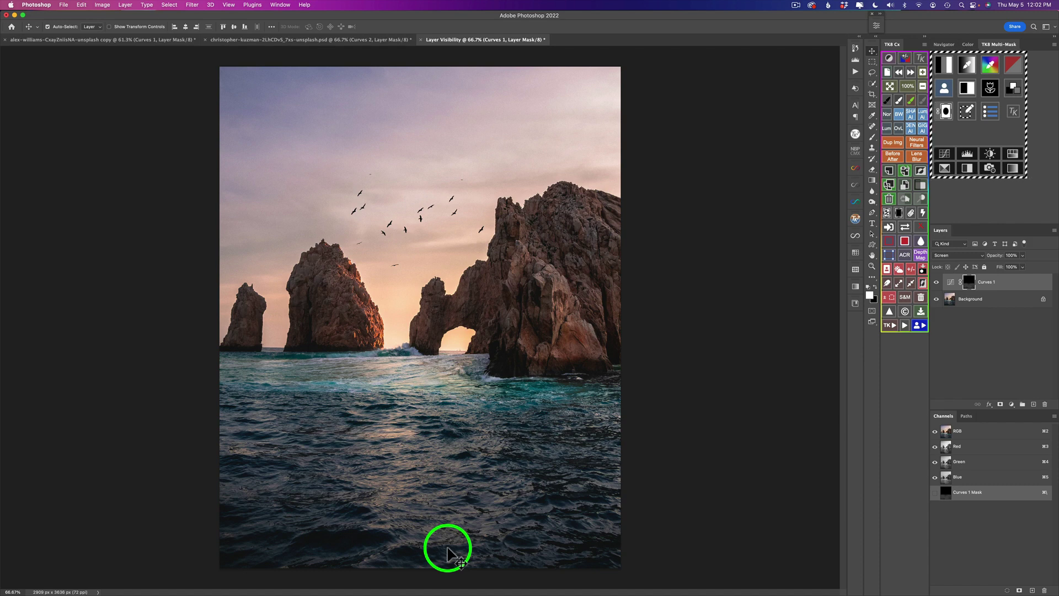
{"action": "left_click", "coordinate": [937, 282]}
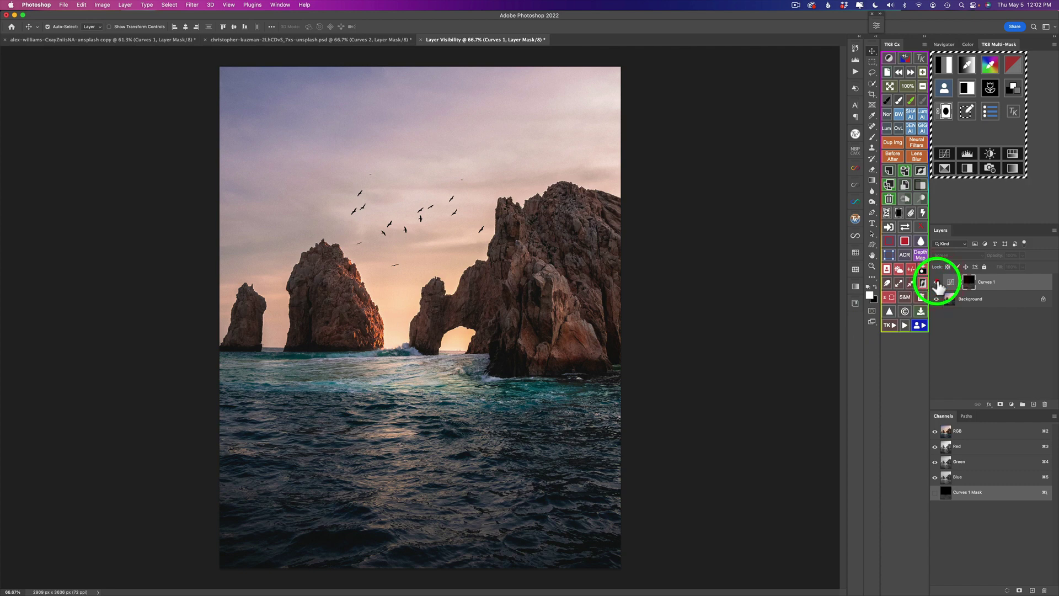
{"action": "left_click", "coordinate": [936, 282]}
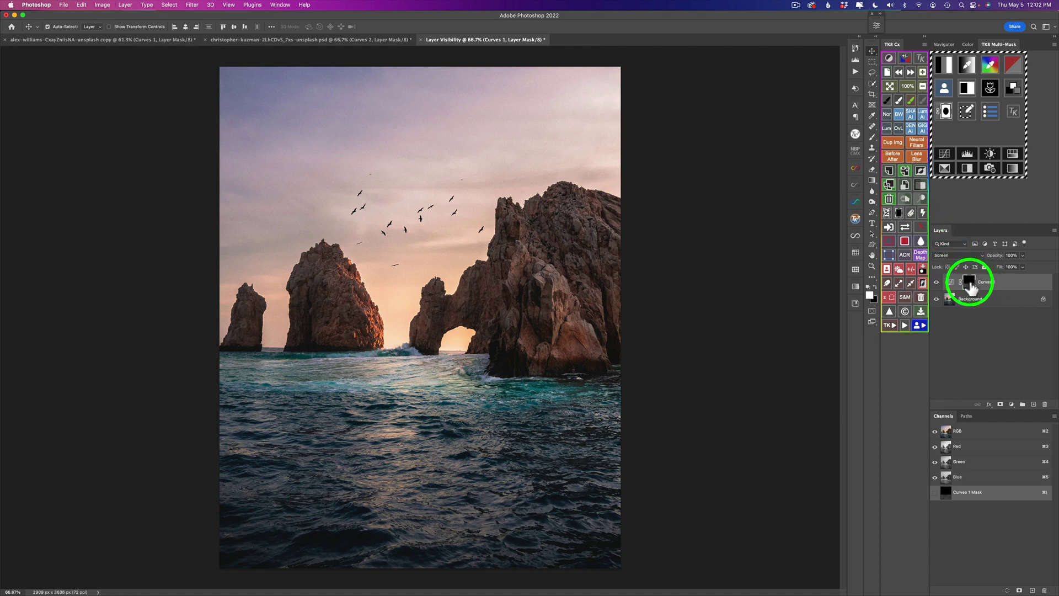
{"action": "left_click", "coordinate": [905, 231]}
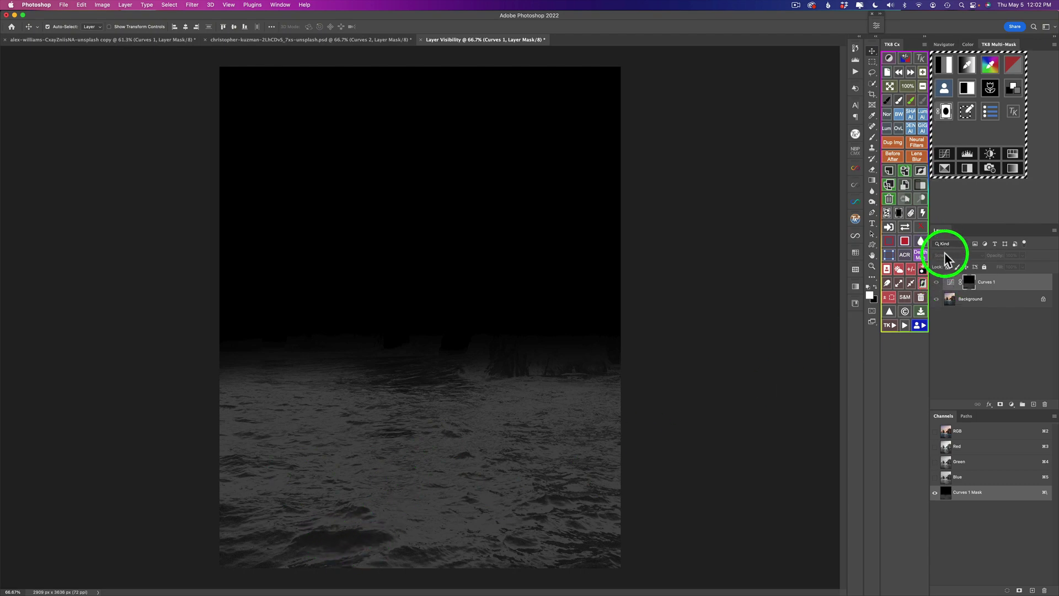
{"action": "left_click", "coordinate": [905, 227]}
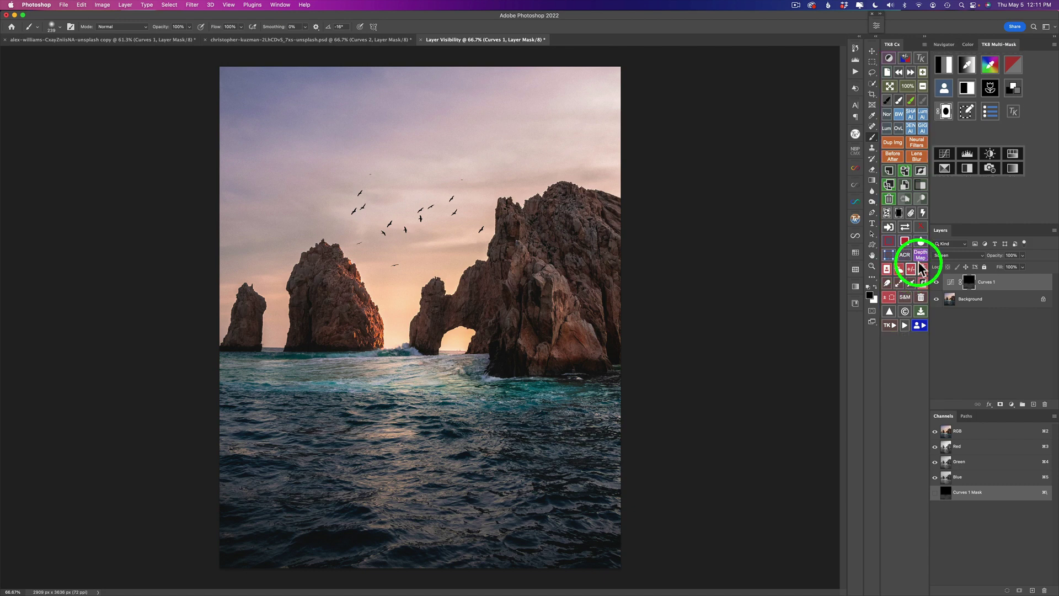
Add a second Curves adjustment layer in Multiply blend mode and fill its layer mask with black
{"action": "left_click", "coordinate": [945, 155]}
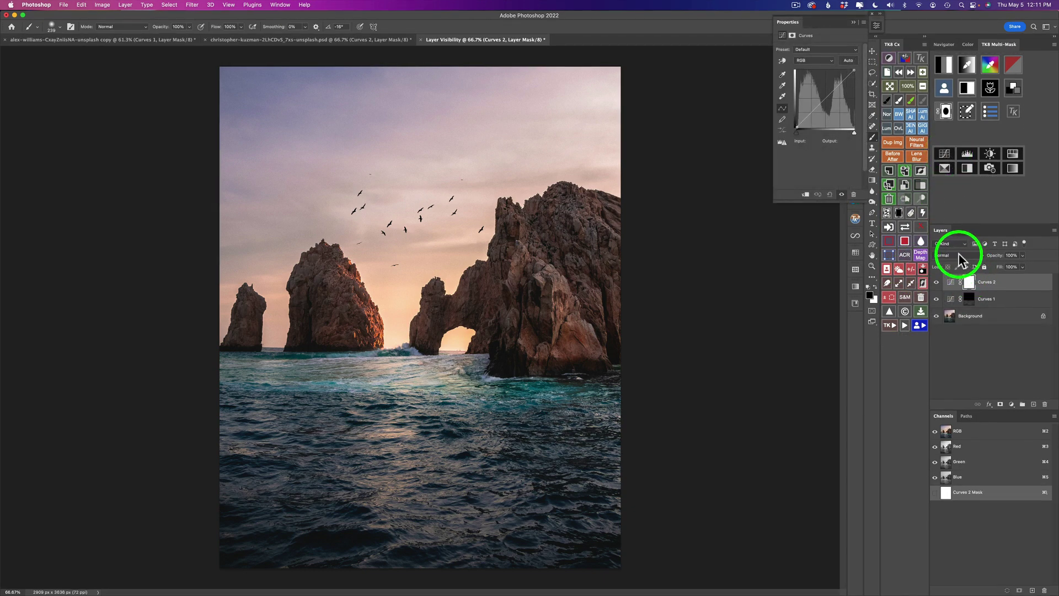
{"action": "left_click", "coordinate": [952, 254]}
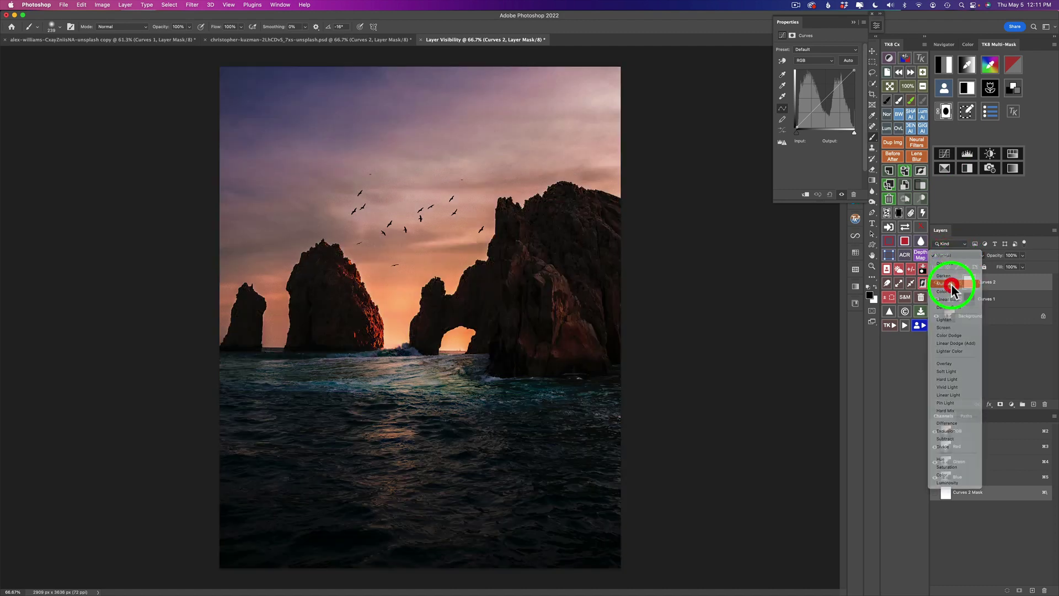
{"action": "left_click", "coordinate": [951, 283]}
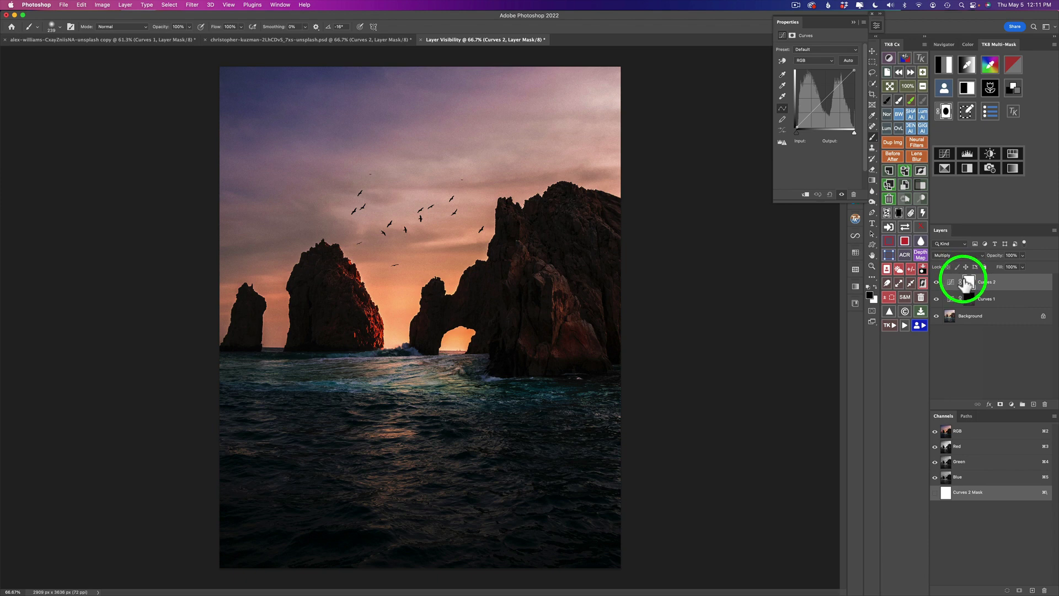
{"action": "left_click", "coordinate": [900, 214]}
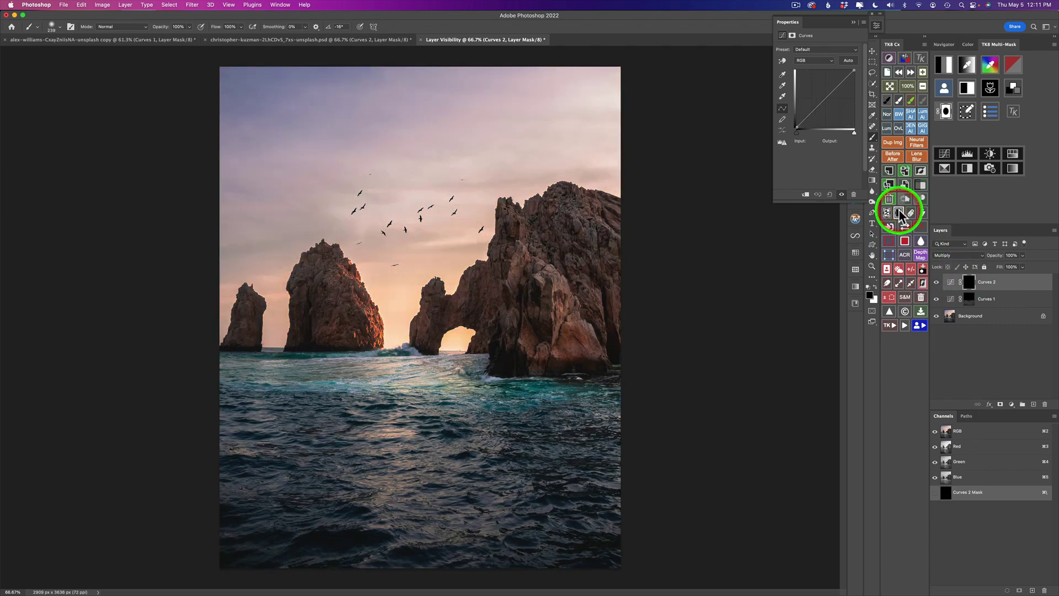
Load the Lights 1 luminosity mask as a selection and paint white at 50% opacity over the sky on the Multiply Curves mask
{"action": "left_click", "coordinate": [944, 64]}
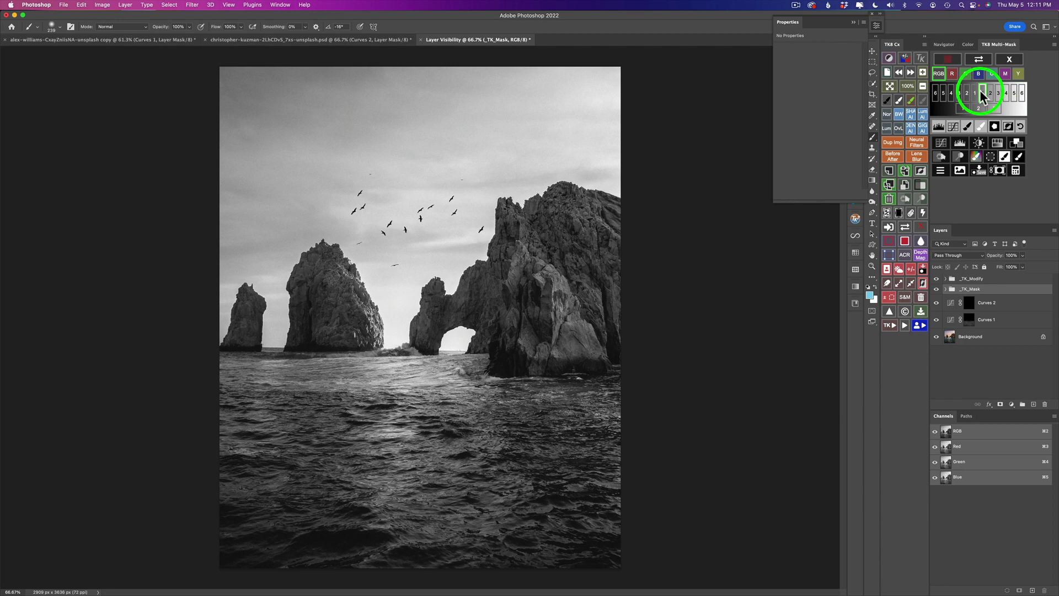
{"action": "left_click", "coordinate": [980, 91]}
{"action": "left_click", "coordinate": [1020, 157]}
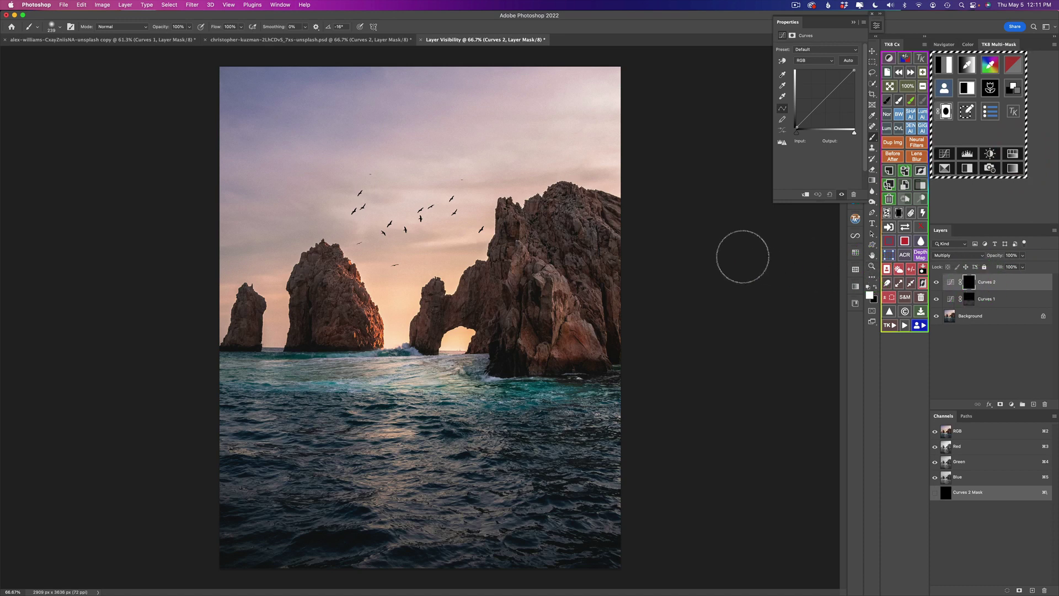
{"action": "left_click_drag", "start_coordinate": [399, 109], "coordinate": [482, 116]}
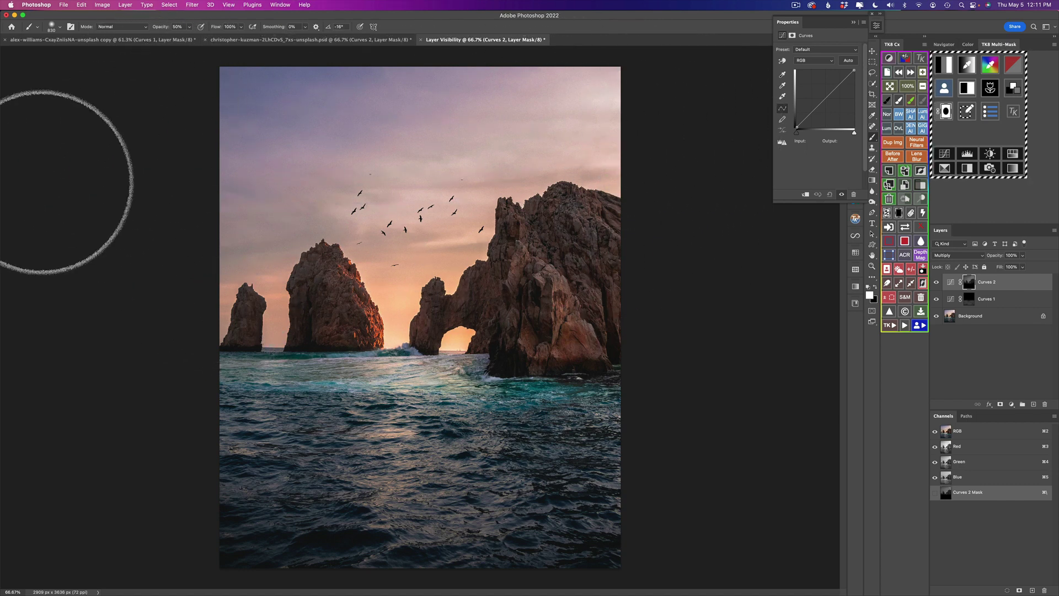
{"action": "left_click", "coordinate": [937, 282]}
{"action": "left_click", "coordinate": [936, 282]}
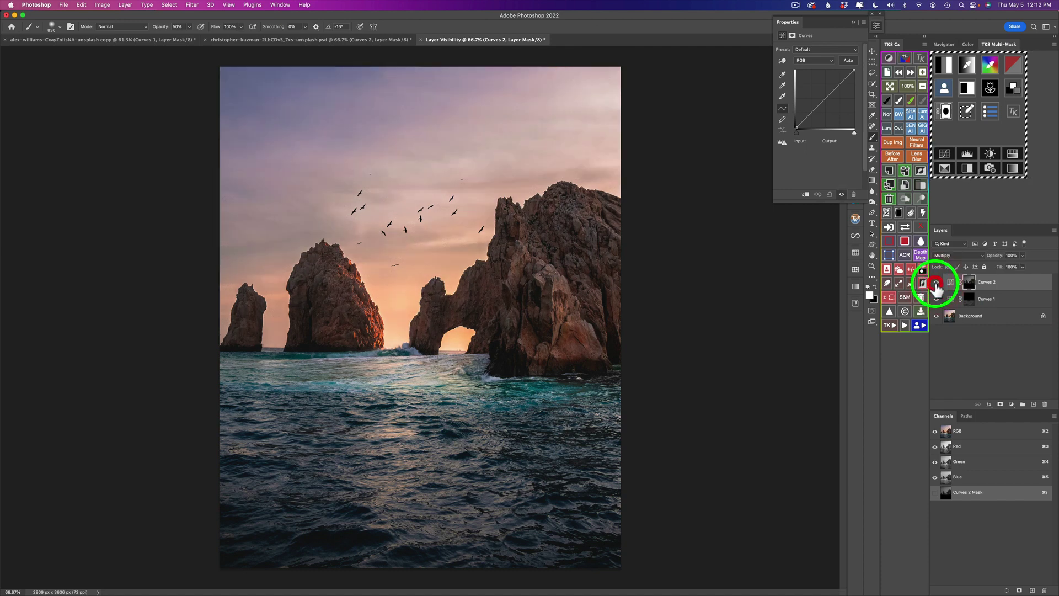
Display the Multiply Curves mask on its own and replace the current selection with an automatic sky selection
{"action": "left_click", "coordinate": [906, 227]}
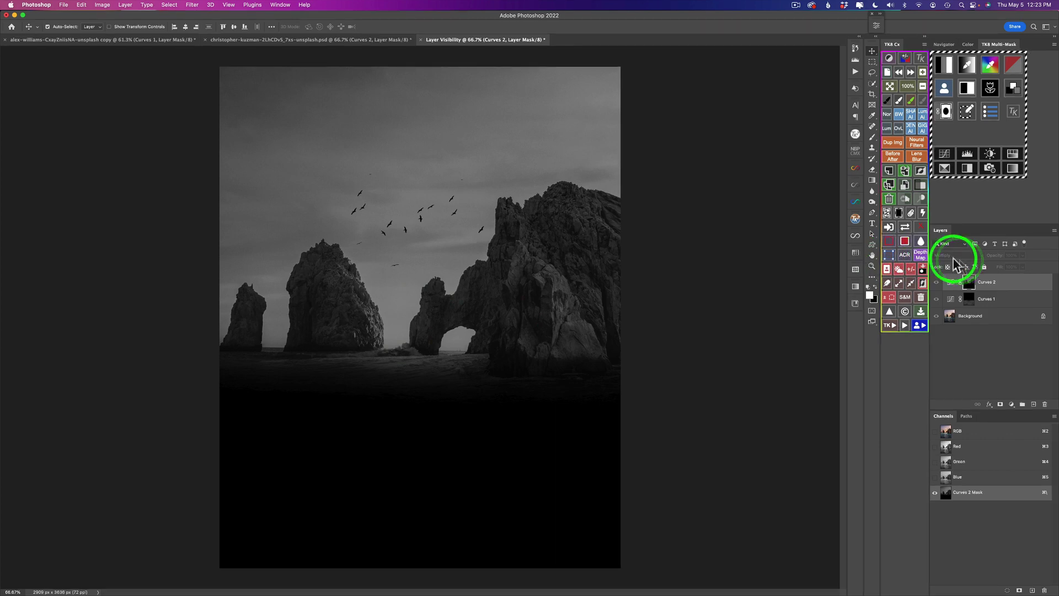
{"action": "left_click", "coordinate": [899, 269]}
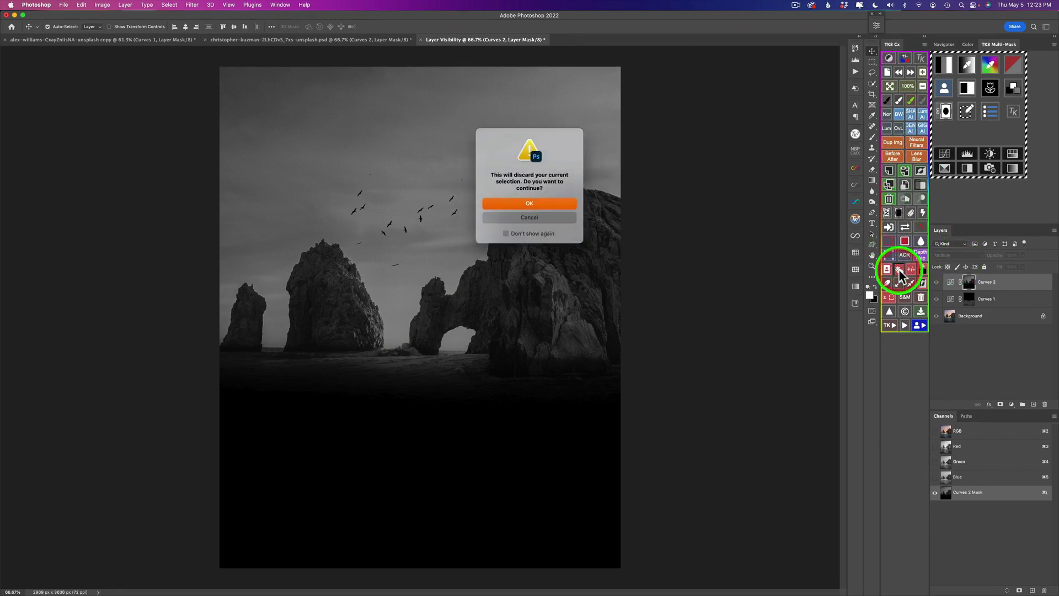
{"action": "left_click", "coordinate": [533, 203]}
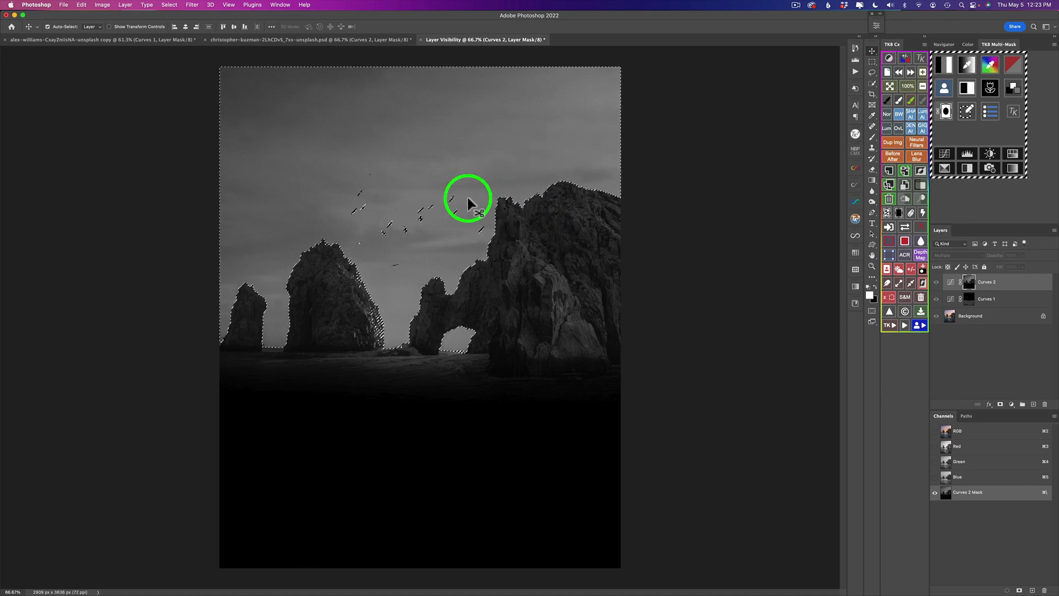
Contract the inverse of the sky selection to pull it inside the rock edges, and feather it by 15 pixels
{"action": "left_click", "coordinate": [923, 284]}
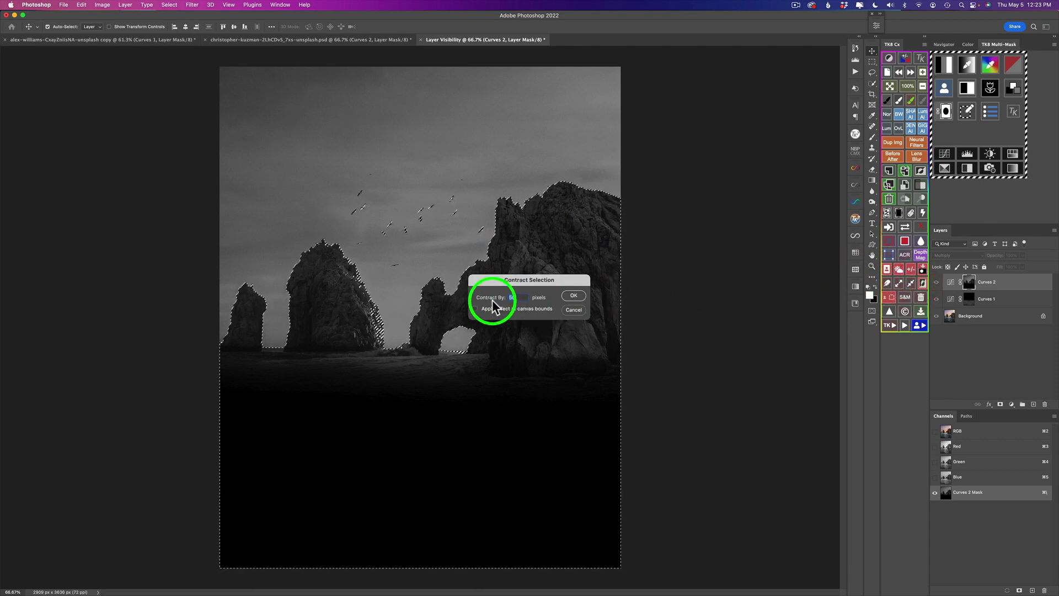
{"action": "left_click", "coordinate": [575, 297]}
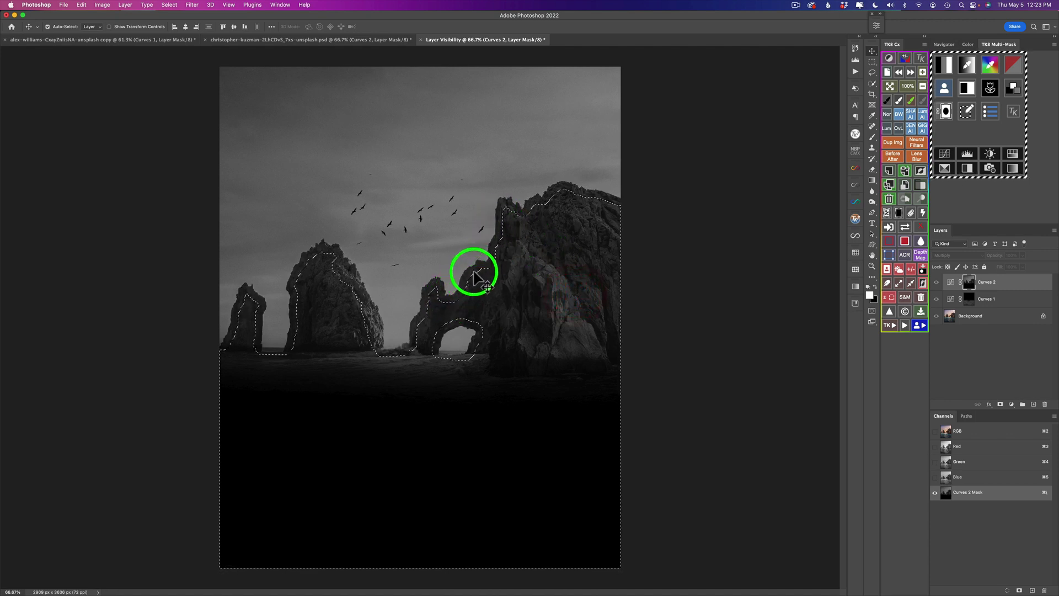
{"action": "left_click", "coordinate": [888, 285]}
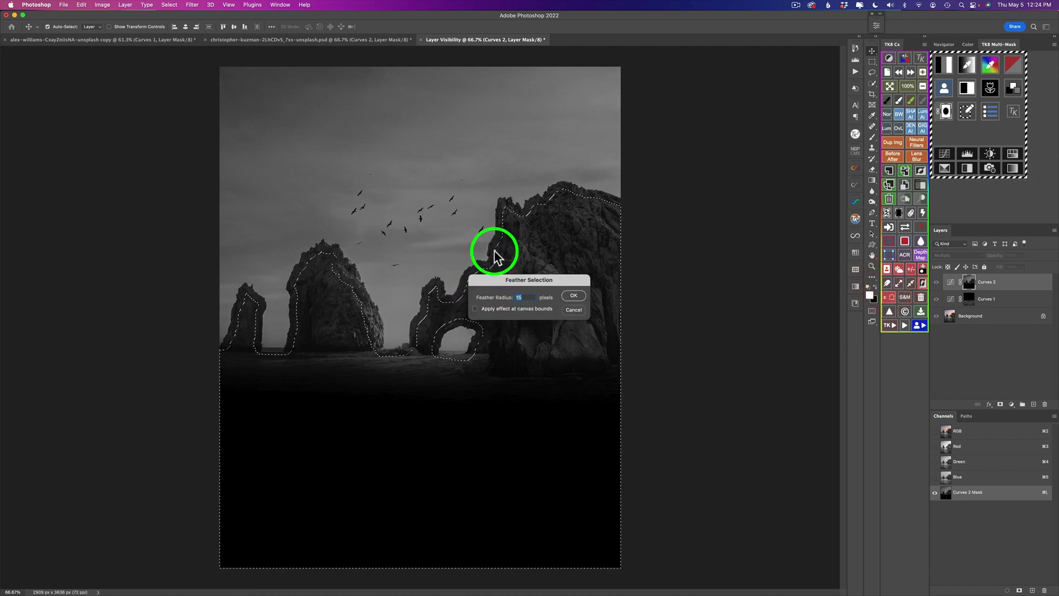
{"action": "left_click", "coordinate": [574, 295]}
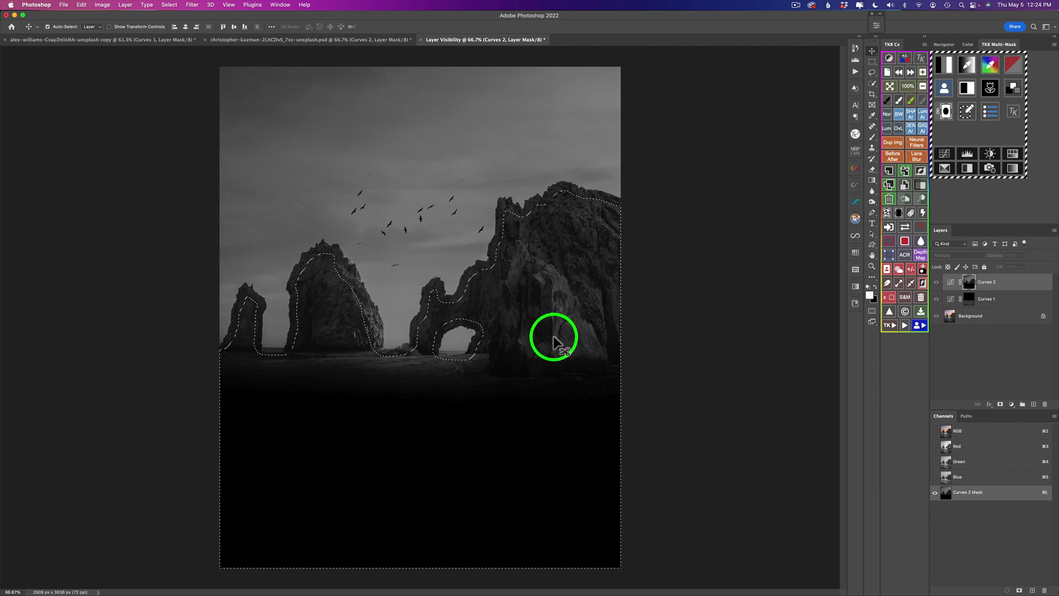
Fill the selected rocks and water on the Multiply Curves mask with black in Normal mode at 100% opacity
{"action": "left_click", "coordinate": [905, 242]}
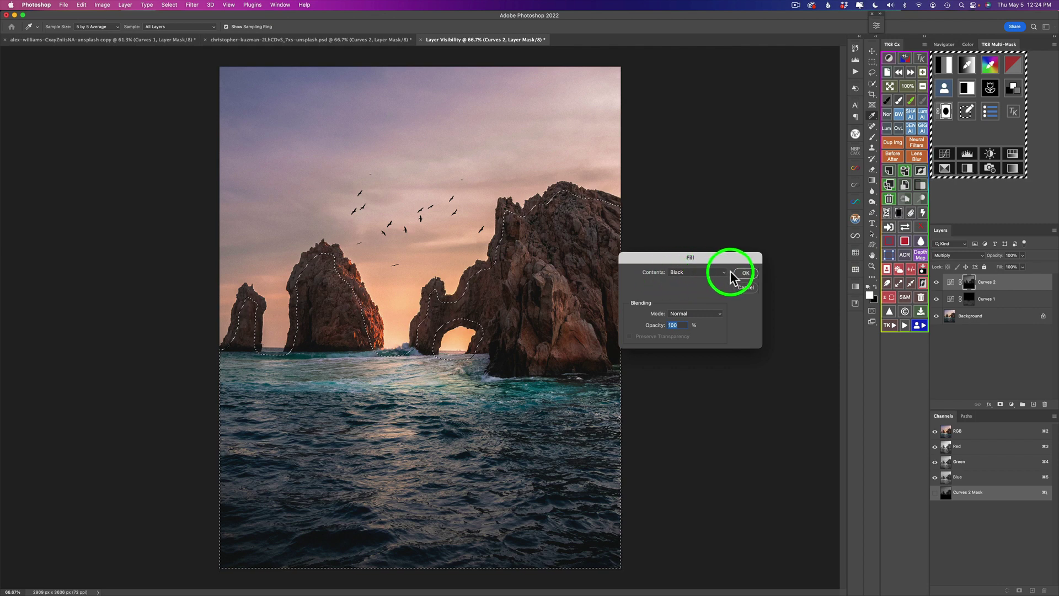
{"action": "left_click", "coordinate": [726, 273]}
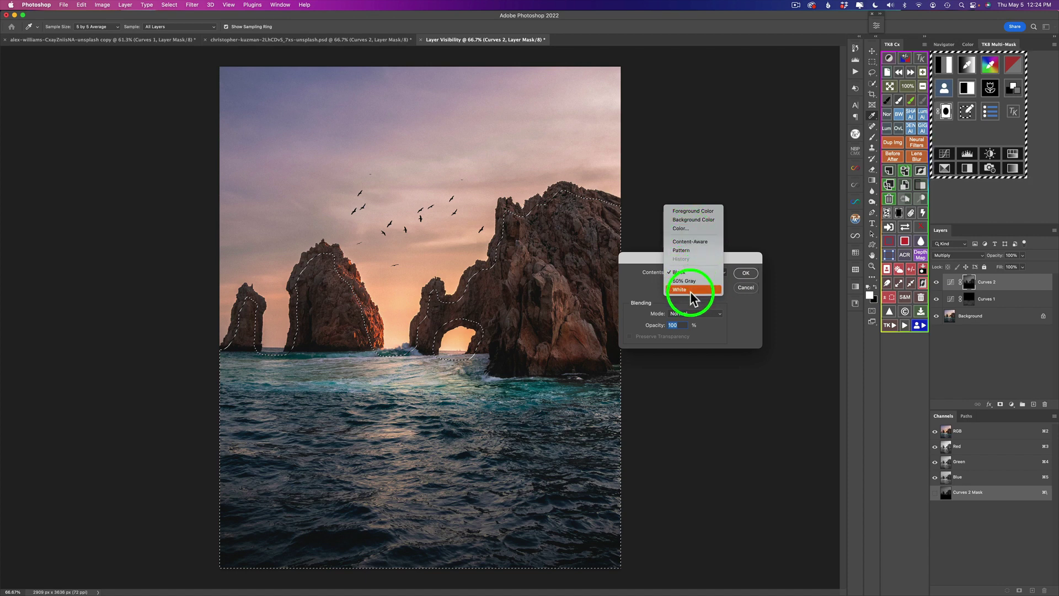
{"action": "left_click", "coordinate": [740, 323]}
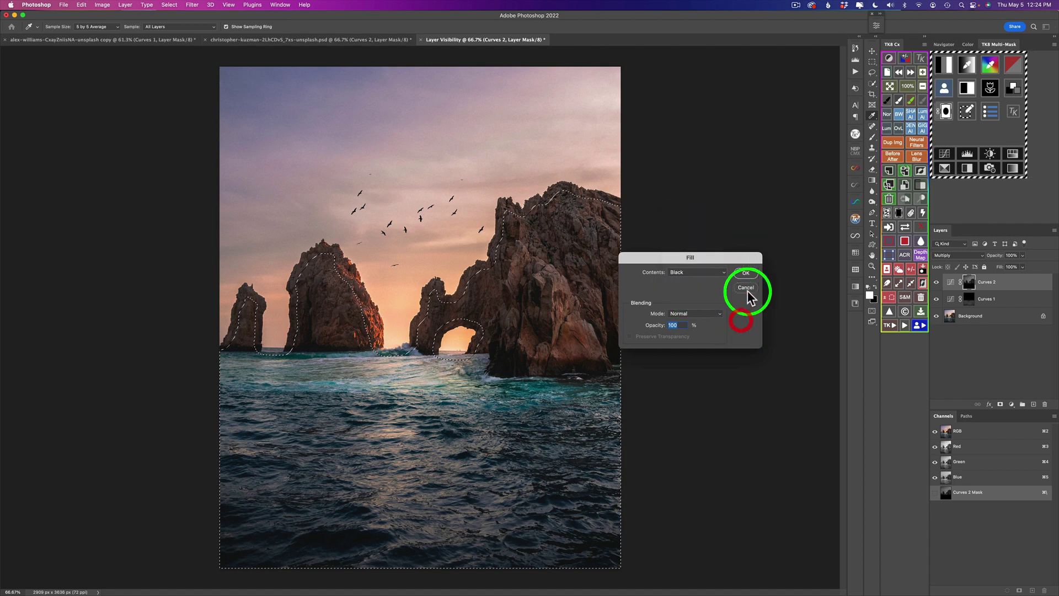
{"action": "left_click", "coordinate": [748, 273]}
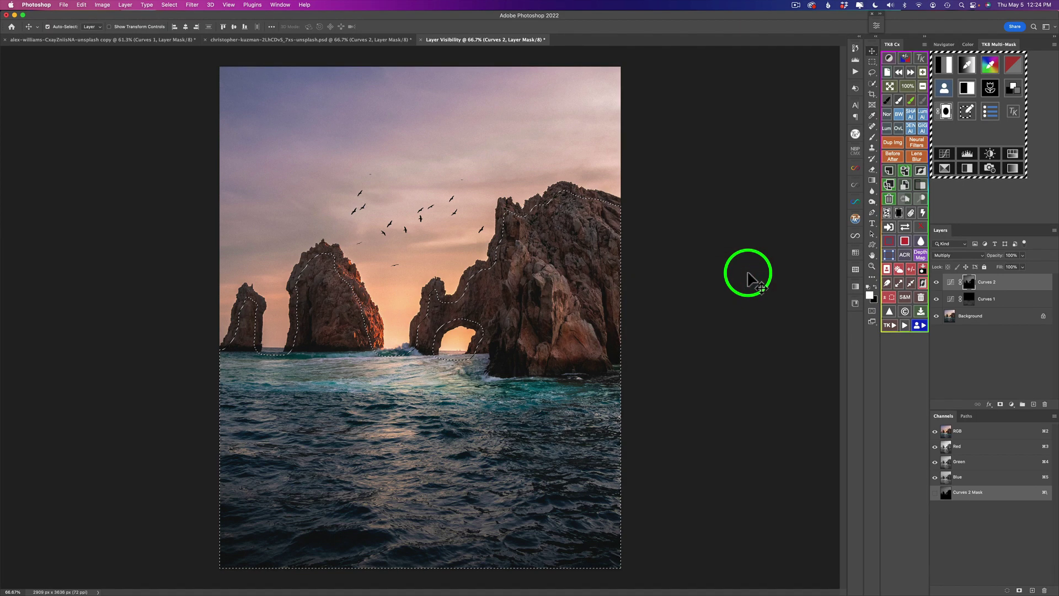
Display the Multiply Curves mask on its own and clear the rocks and water selection
{"action": "left_click", "coordinate": [970, 283]}
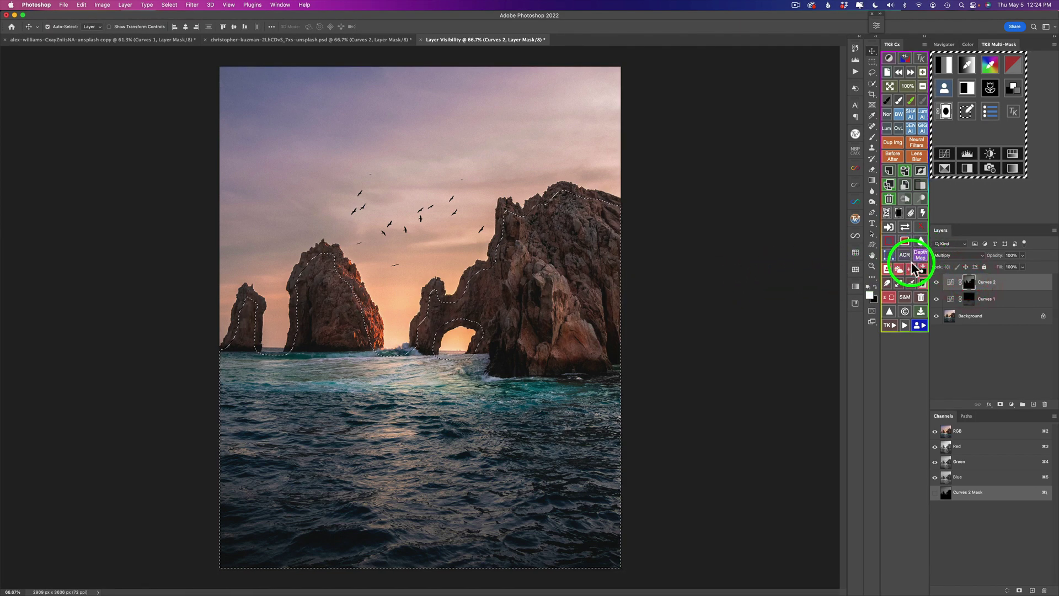
{"action": "left_click", "coordinate": [905, 226]}
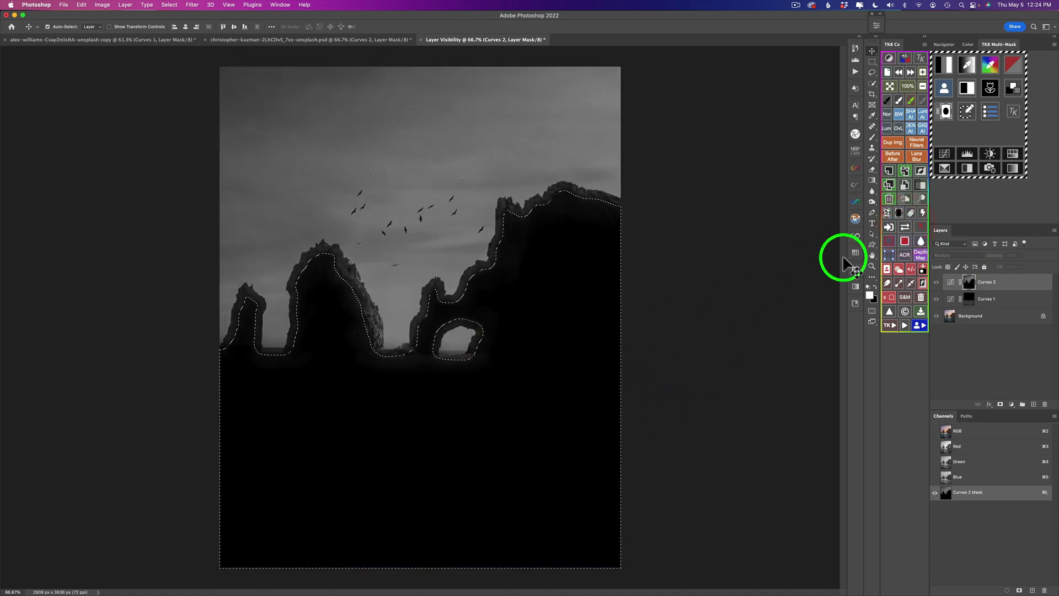
{"action": "left_click", "coordinate": [921, 273]}
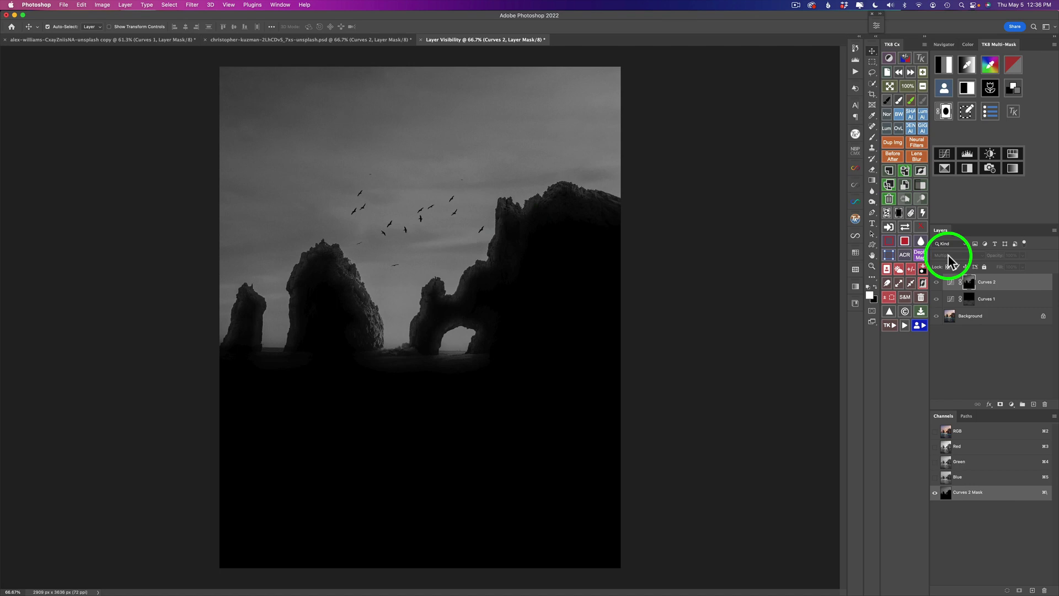
Return to the full-color image and compare the sea rocks photo before and after the Curves adjustments
{"action": "left_click", "coordinate": [905, 227]}
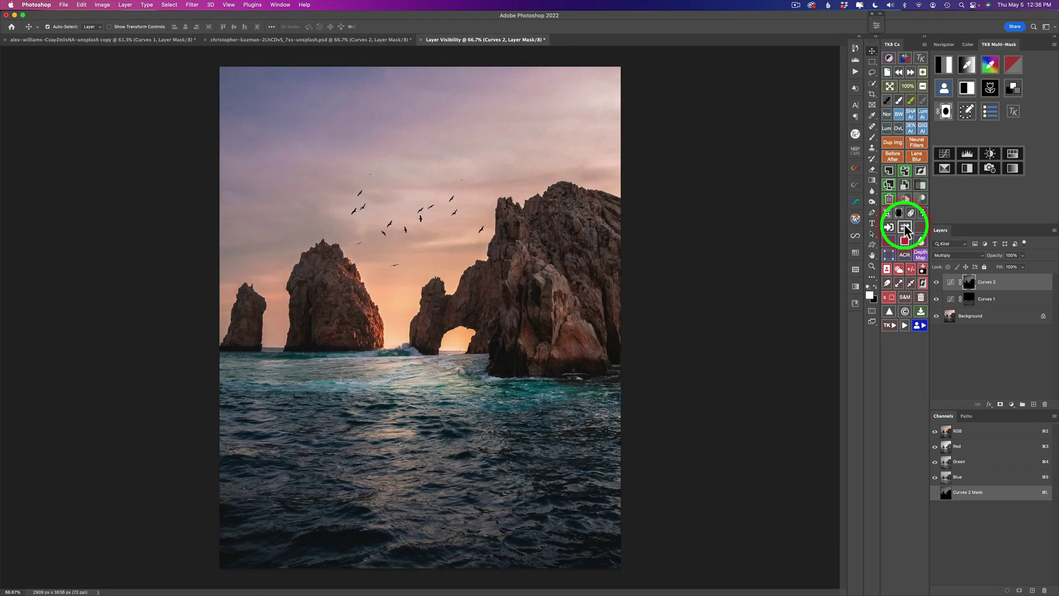
{"action": "left_click", "coordinate": [892, 154]}
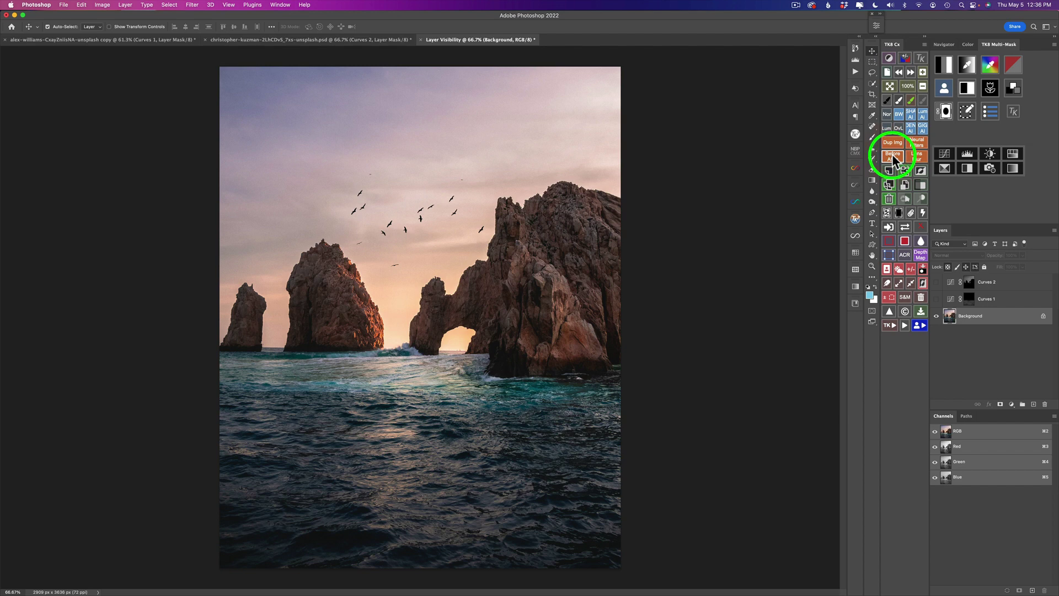
{"action": "left_click", "coordinate": [893, 154]}
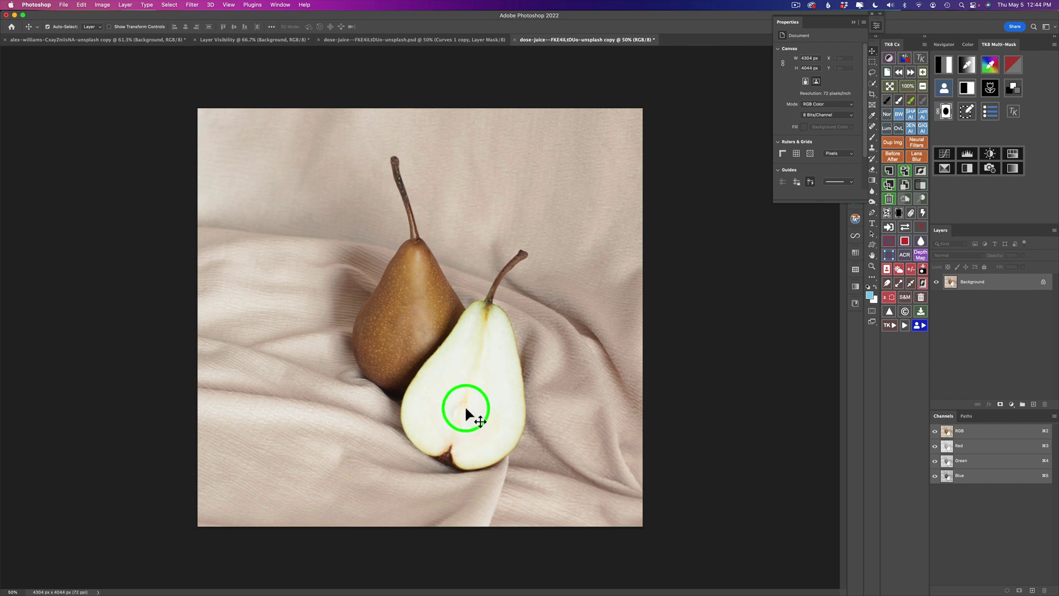
Add a Curves adjustment layer to the pears photo in Multiply blend mode and duplicate it
{"action": "left_click", "coordinate": [945, 157]}
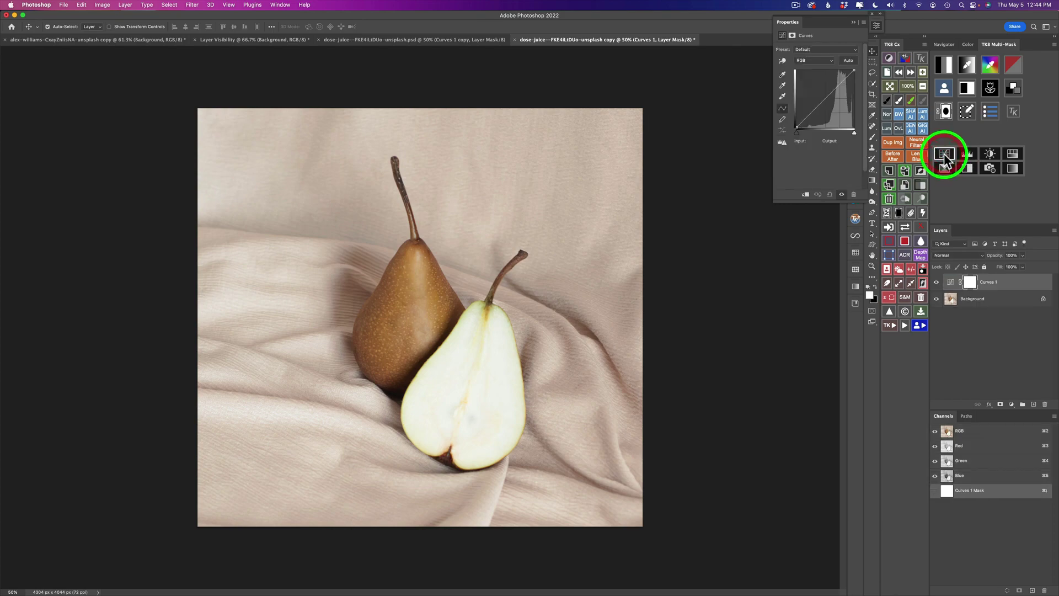
{"action": "left_click", "coordinate": [981, 254]}
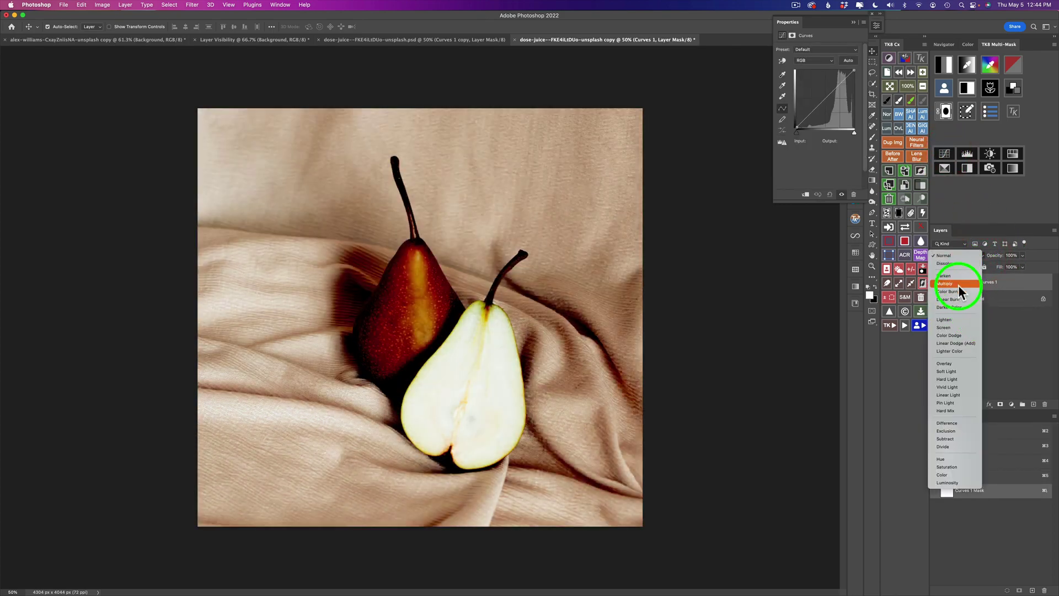
{"action": "left_click", "coordinate": [956, 283]}
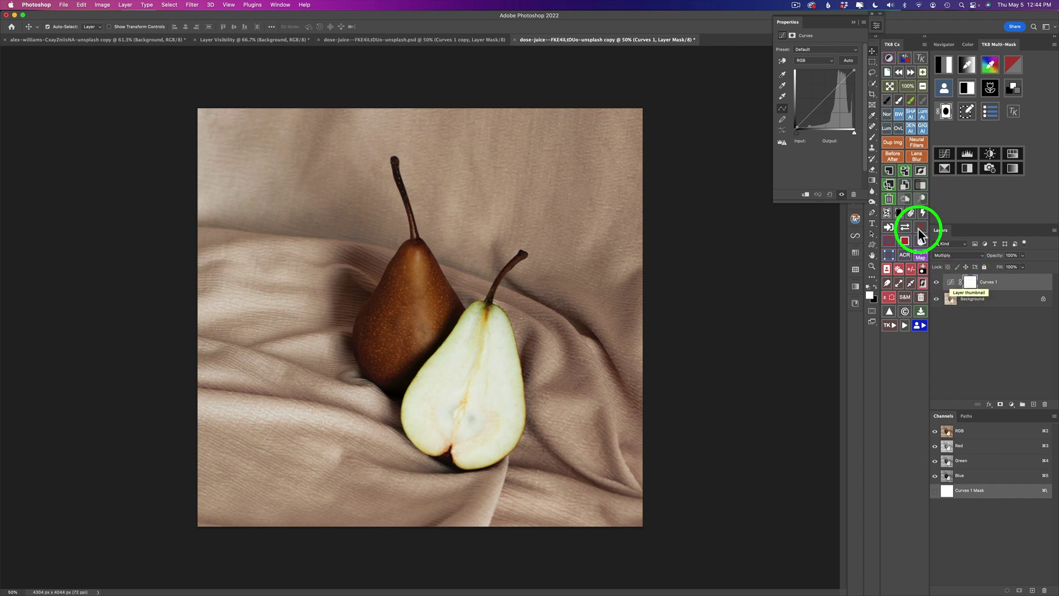
{"action": "left_click", "coordinate": [889, 184]}
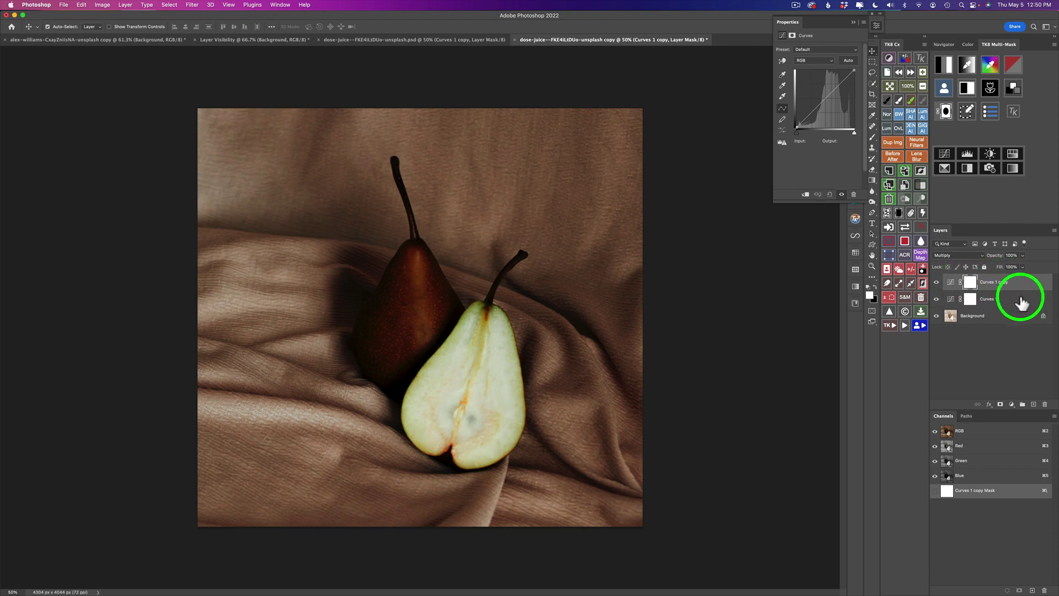
Select both Curves layers and place them in a group with a black mask
{"action": "key", "text": "alt+super+a"}
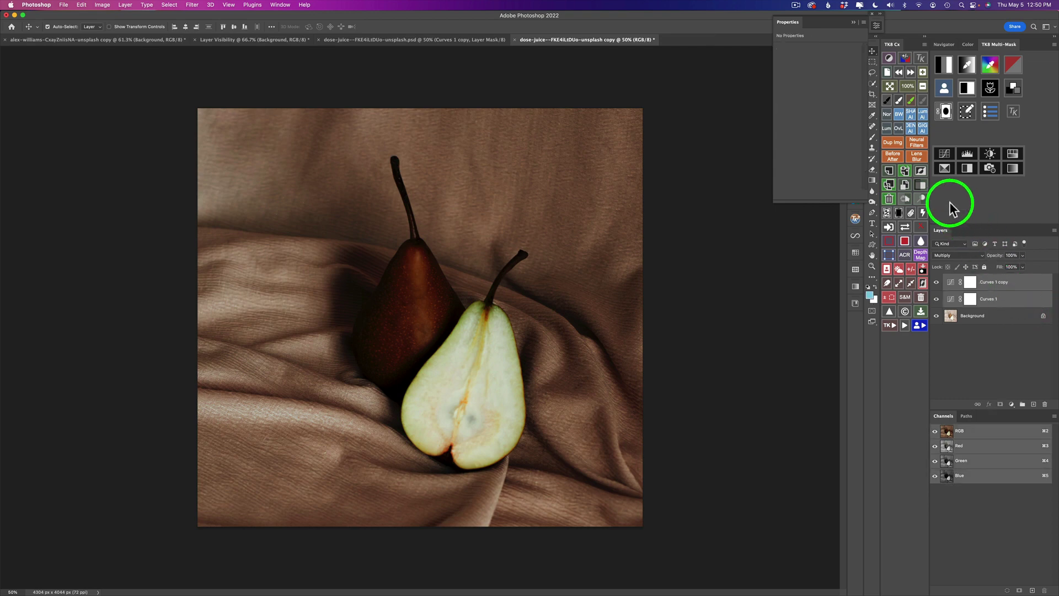
{"action": "left_click", "coordinate": [920, 189]}
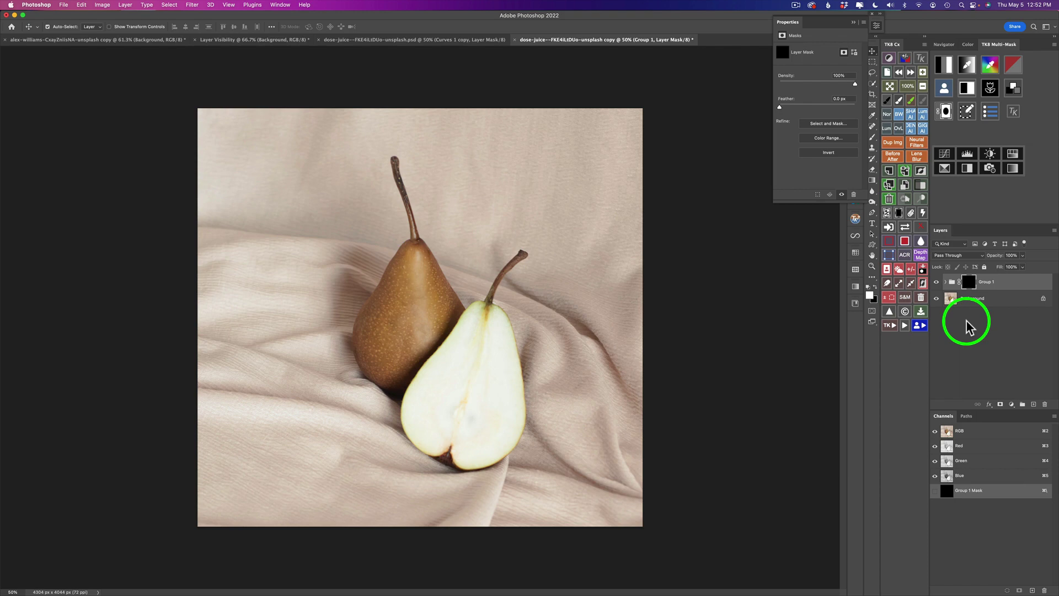
Generate the Lights 4 luminosity mask of the pears photo to isolate the cut pear
{"action": "left_click", "coordinate": [944, 65]}
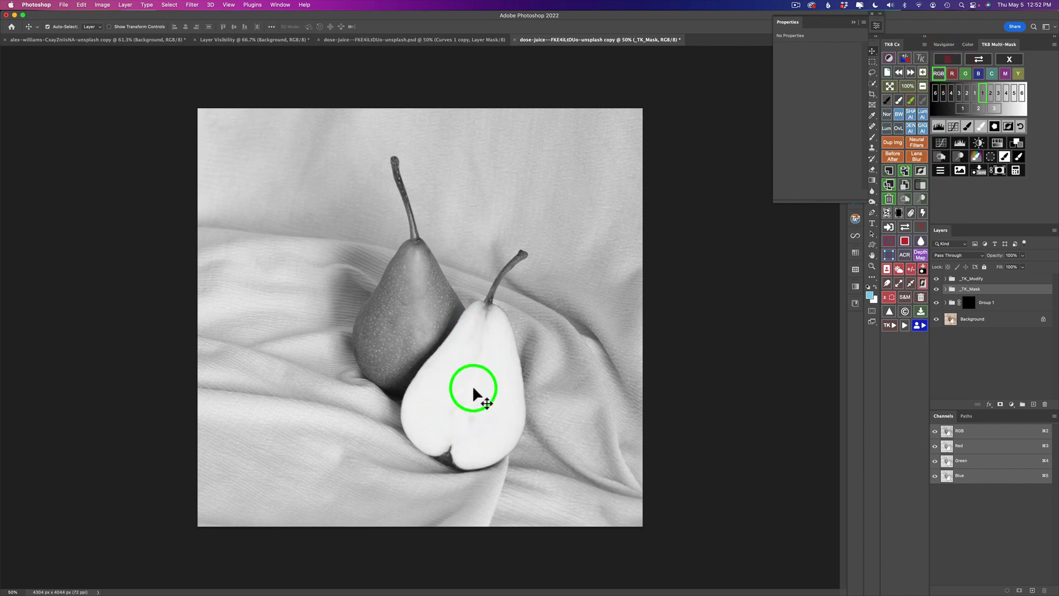
{"action": "left_click", "coordinate": [992, 100]}
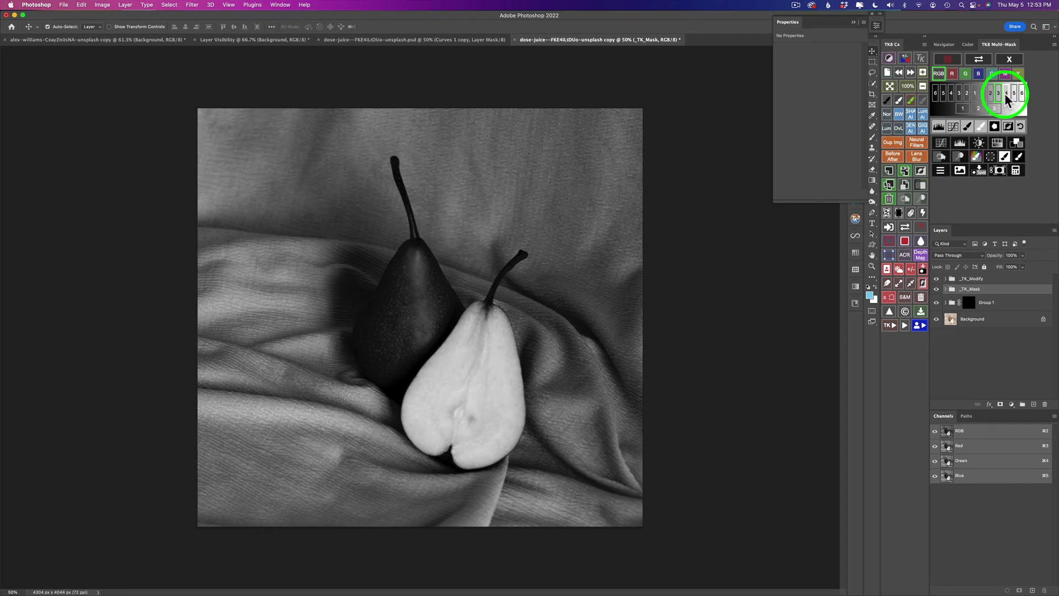
{"action": "left_click", "coordinate": [1006, 97]}
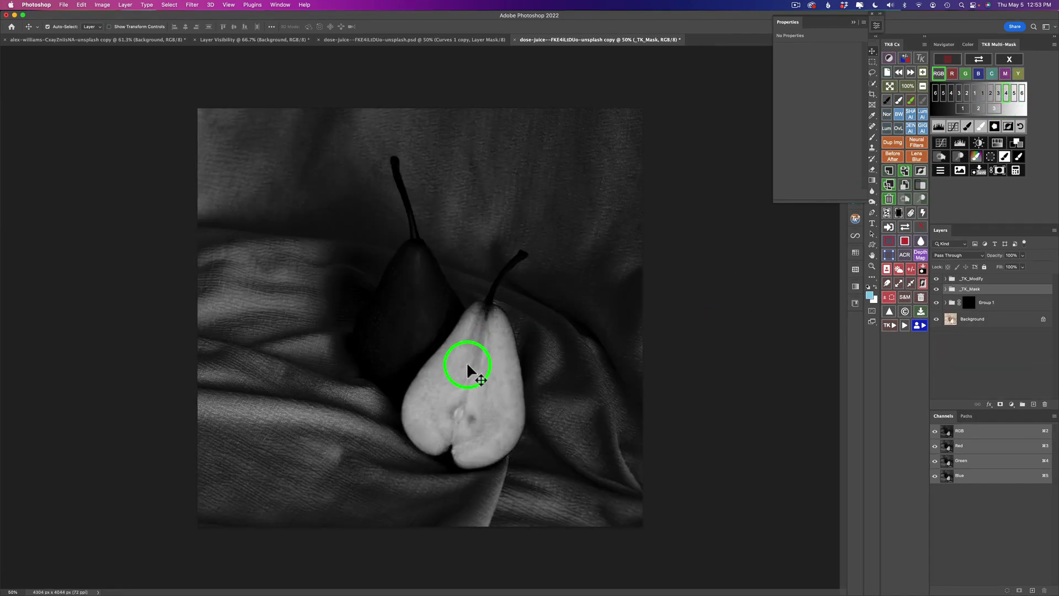
Refine the luminosity mask with Levels, setting the black input to 71, the midtones to 2.18 and the white input to 223
{"action": "left_click", "coordinate": [939, 128]}
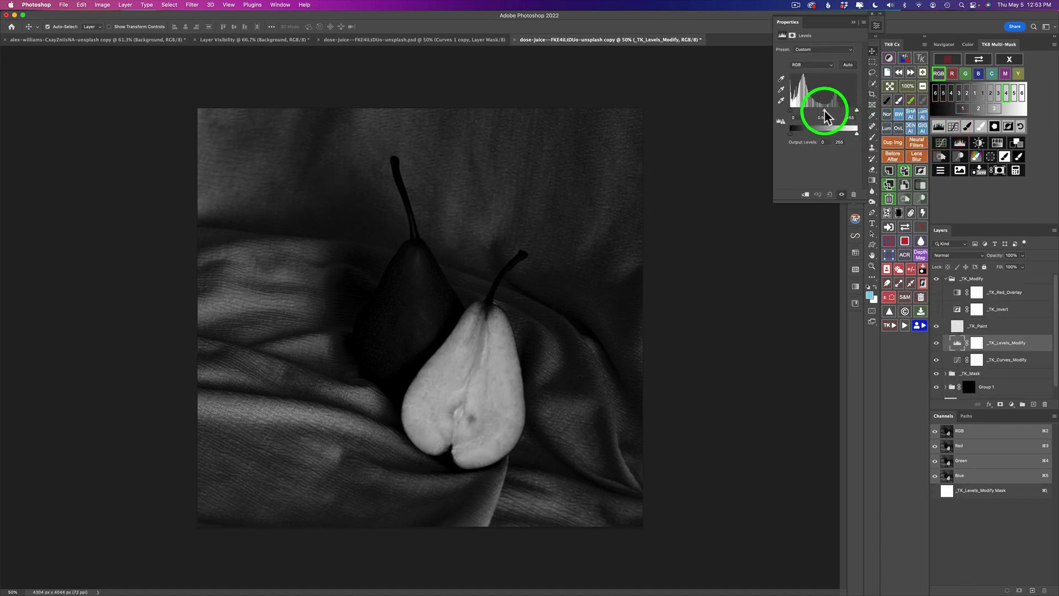
{"action": "left_click_drag", "start_coordinate": [825, 116], "coordinate": [817, 115]}
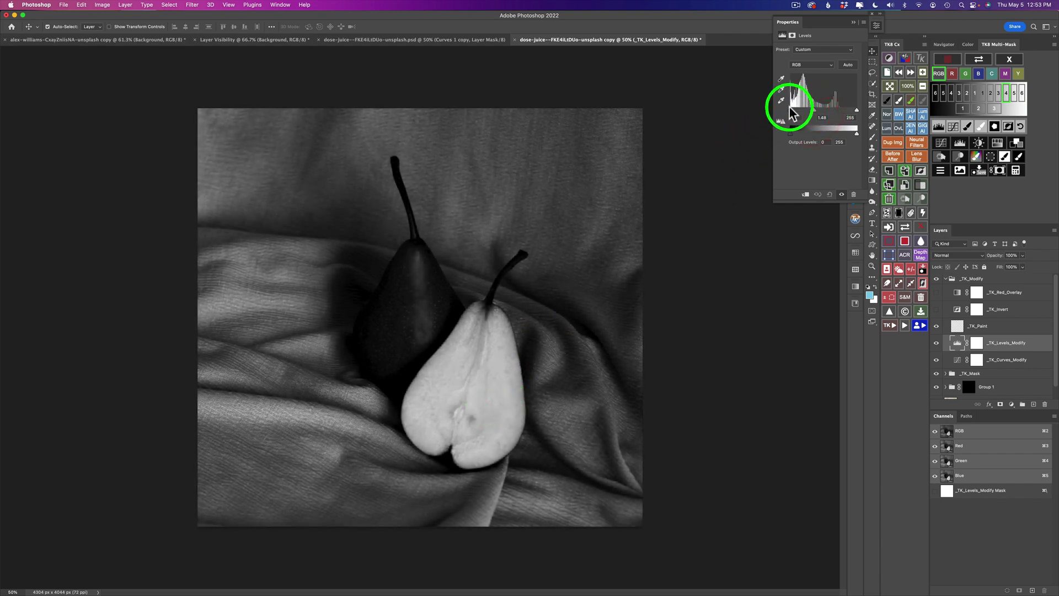
{"action": "left_click_drag", "start_coordinate": [790, 110], "coordinate": [810, 110]}
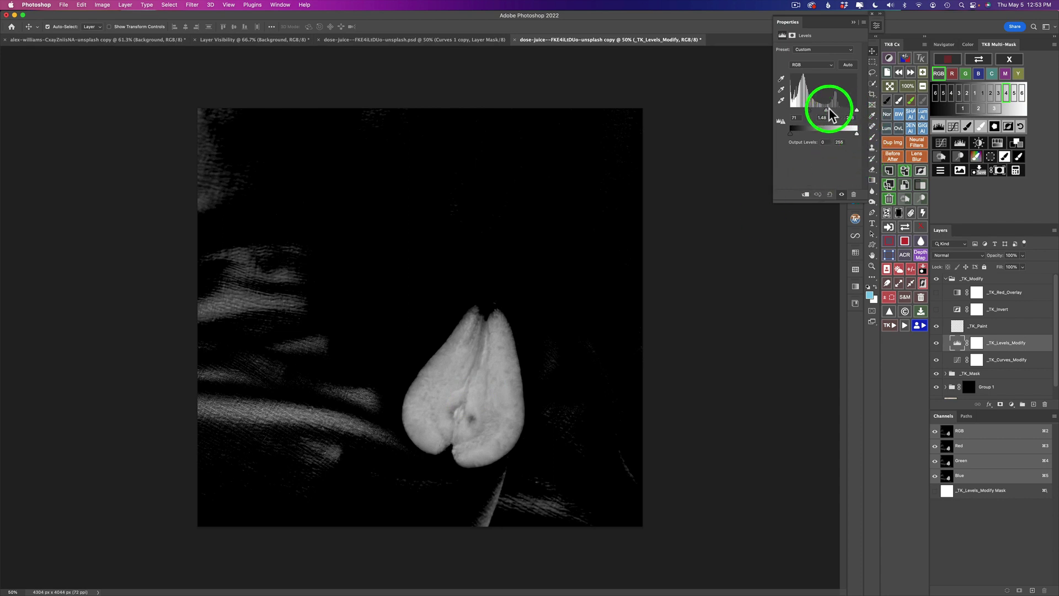
{"action": "left_click_drag", "start_coordinate": [828, 115], "coordinate": [822, 113]}
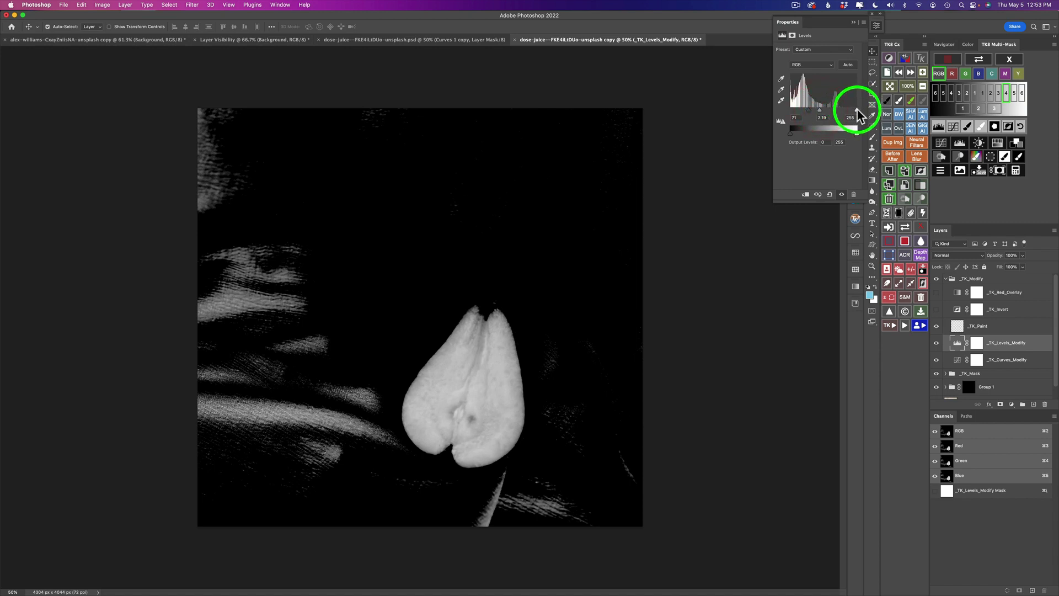
{"action": "left_click_drag", "start_coordinate": [857, 114], "coordinate": [849, 115]}
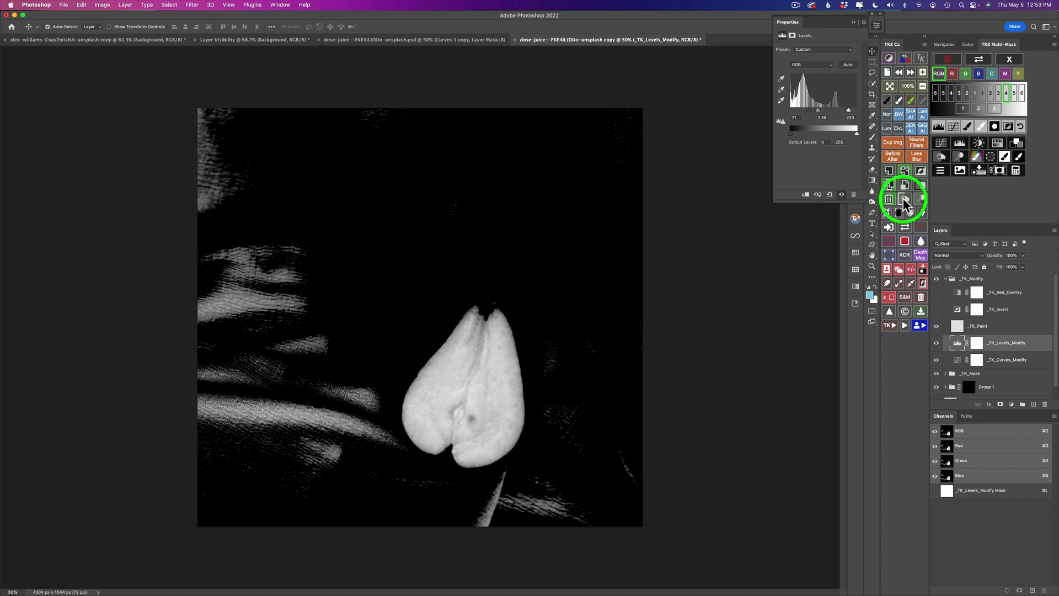
Load the refined mask as a selection and paint white at 100% opacity over the cut pear on the group's mask
{"action": "left_click", "coordinate": [1018, 156]}
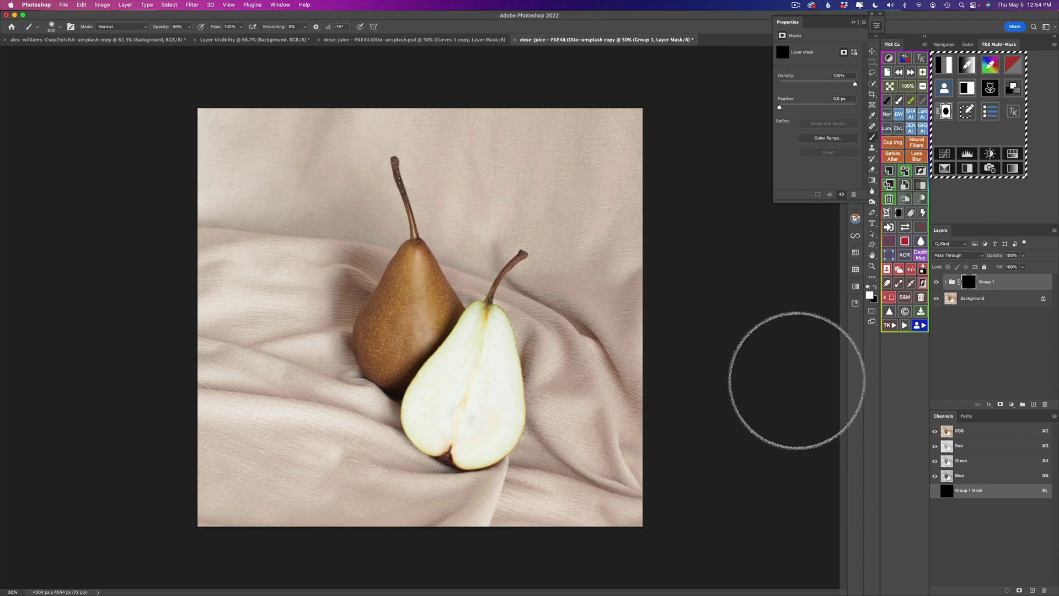
{"action": "mouse_move", "coordinate": [501, 346]}
{"action": "left_mouse_down"}
{"action": "mouse_move", "coordinate": [451, 348]}
{"action": "mouse_move", "coordinate": [475, 348]}
{"action": "left_mouse_up"}
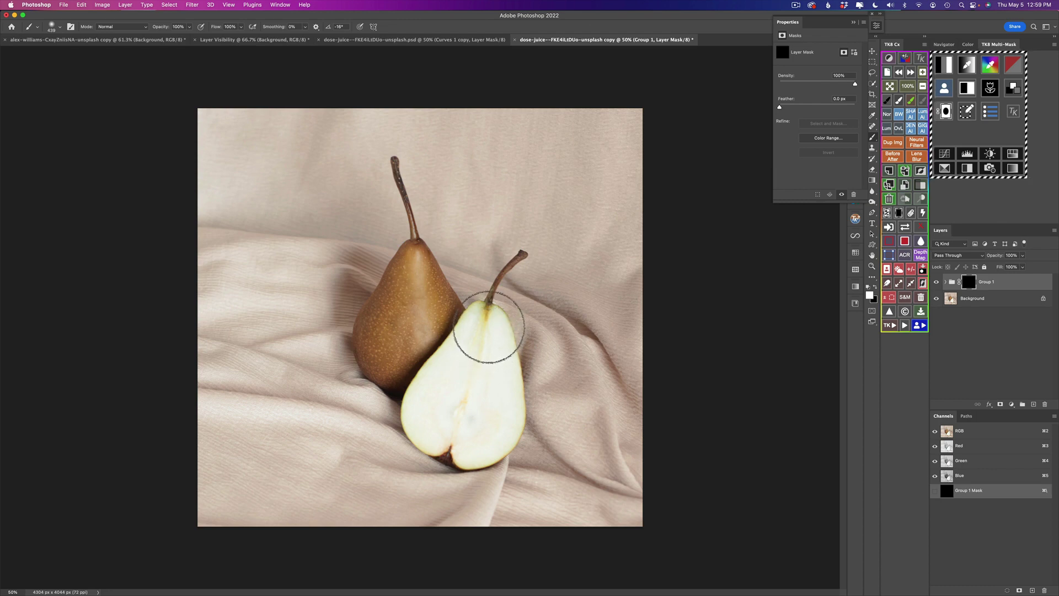
{"action": "mouse_move", "coordinate": [485, 331]}
{"action": "left_mouse_down"}
{"action": "mouse_move", "coordinate": [448, 368]}
{"action": "mouse_move", "coordinate": [461, 339]}
{"action": "mouse_move", "coordinate": [453, 380]}
{"action": "mouse_move", "coordinate": [418, 429]}
{"action": "mouse_move", "coordinate": [467, 391]}
{"action": "mouse_move", "coordinate": [486, 404]}
{"action": "mouse_move", "coordinate": [487, 438]}
{"action": "mouse_move", "coordinate": [504, 425]}
{"action": "mouse_move", "coordinate": [498, 329]}
{"action": "mouse_move", "coordinate": [491, 383]}
{"action": "mouse_move", "coordinate": [485, 367]}
{"action": "mouse_move", "coordinate": [510, 386]}
{"action": "mouse_move", "coordinate": [492, 431]}
{"action": "mouse_move", "coordinate": [455, 408]}
{"action": "mouse_move", "coordinate": [447, 341]}
{"action": "mouse_move", "coordinate": [466, 355]}
{"action": "mouse_move", "coordinate": [467, 456]}
{"action": "mouse_move", "coordinate": [490, 324]}
{"action": "mouse_move", "coordinate": [518, 335]}
{"action": "mouse_move", "coordinate": [452, 429]}
{"action": "mouse_move", "coordinate": [416, 416]}
{"action": "mouse_move", "coordinate": [444, 426]}
{"action": "mouse_move", "coordinate": [463, 406]}
{"action": "mouse_move", "coordinate": [462, 369]}
{"action": "mouse_move", "coordinate": [437, 355]}
{"action": "left_mouse_up"}
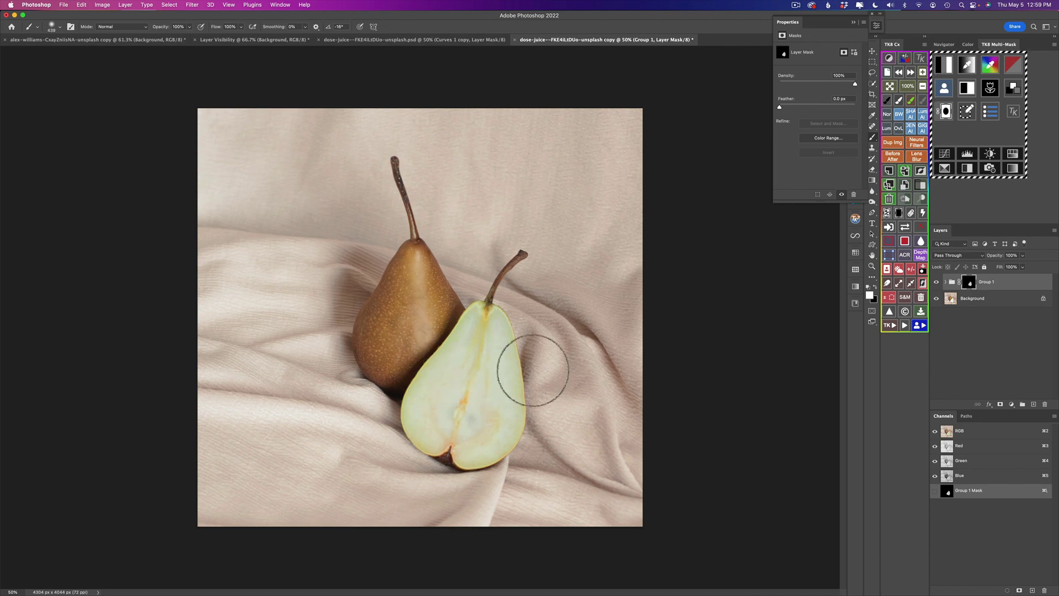
{"action": "mouse_move", "coordinate": [541, 371]}
{"action": "left_mouse_down"}
{"action": "mouse_move", "coordinate": [533, 367]}
{"action": "mouse_move", "coordinate": [546, 368]}
{"action": "left_mouse_up"}
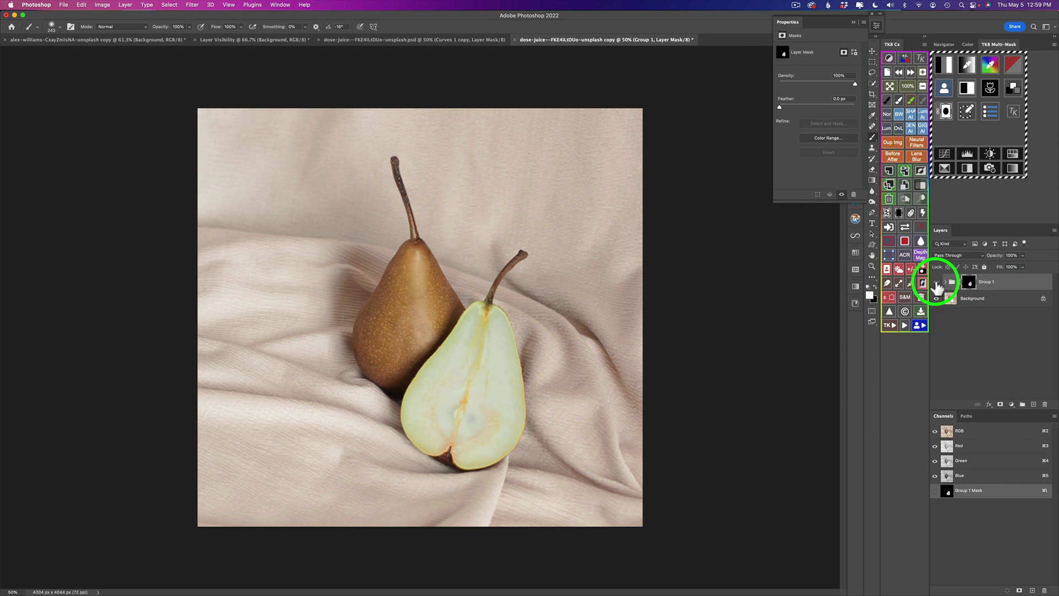
Lower the Curves group's opacity to 76% and compare the cut pear with the group hidden and shown
{"action": "left_click", "coordinate": [937, 283]}
{"action": "left_click", "coordinate": [937, 283]}
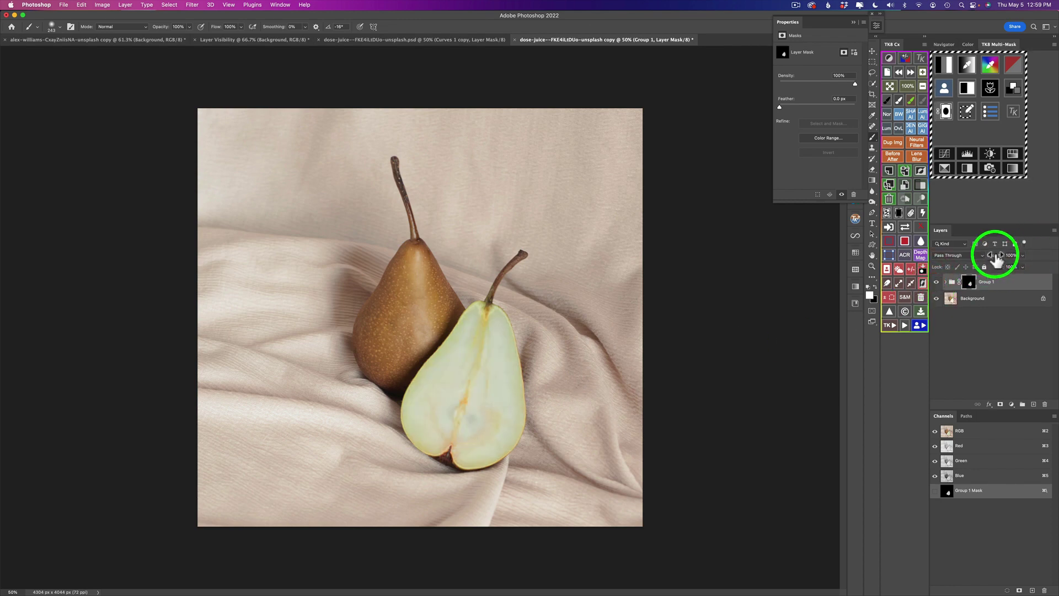
{"action": "left_click_drag", "start_coordinate": [994, 260], "coordinate": [988, 259]}
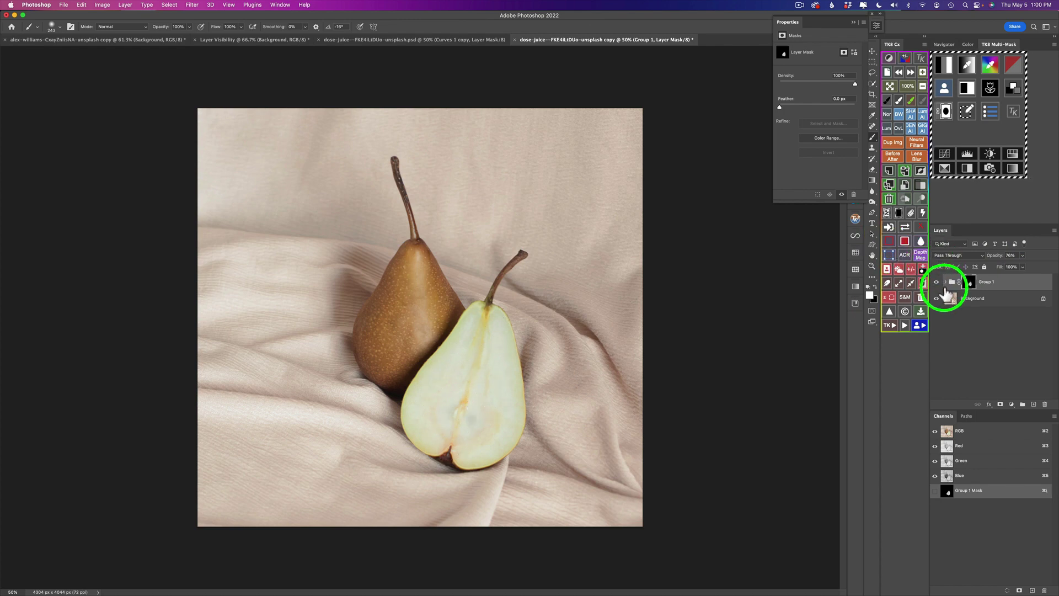
{"action": "left_click", "coordinate": [936, 282]}
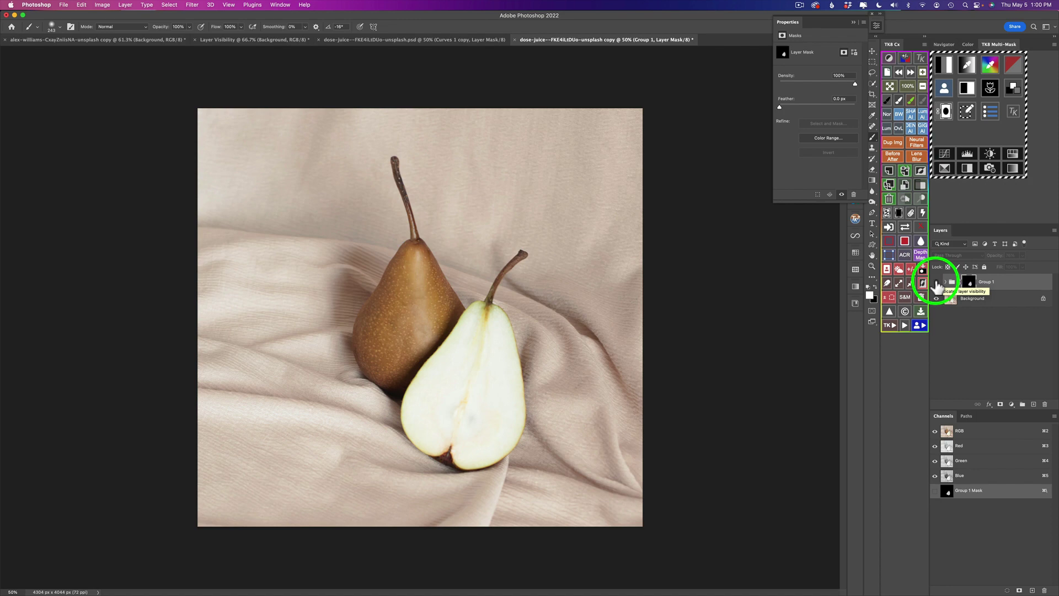
{"action": "left_click", "coordinate": [936, 283]}
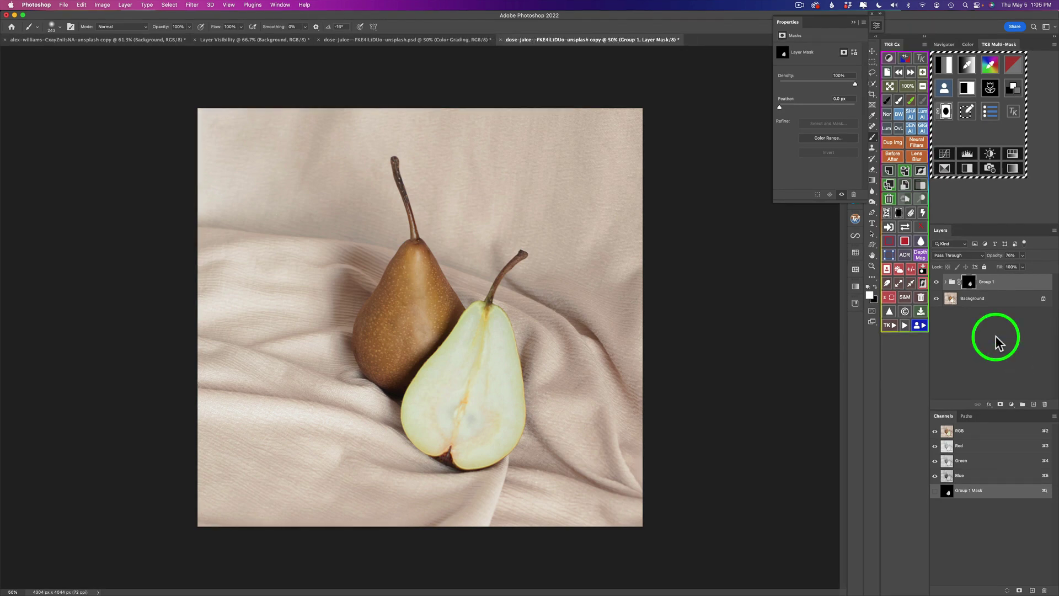
Replace the current selection with an automatic subject selection of the pears on the Background layer, and invert it to select the cloth
{"action": "key", "text": "v"}
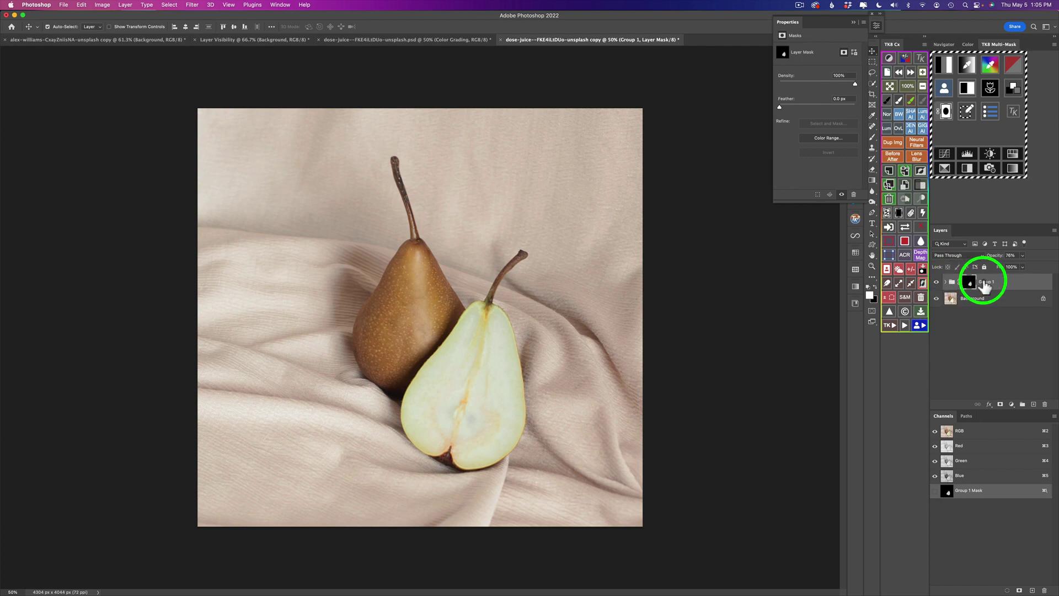
{"action": "left_click", "coordinate": [979, 302]}
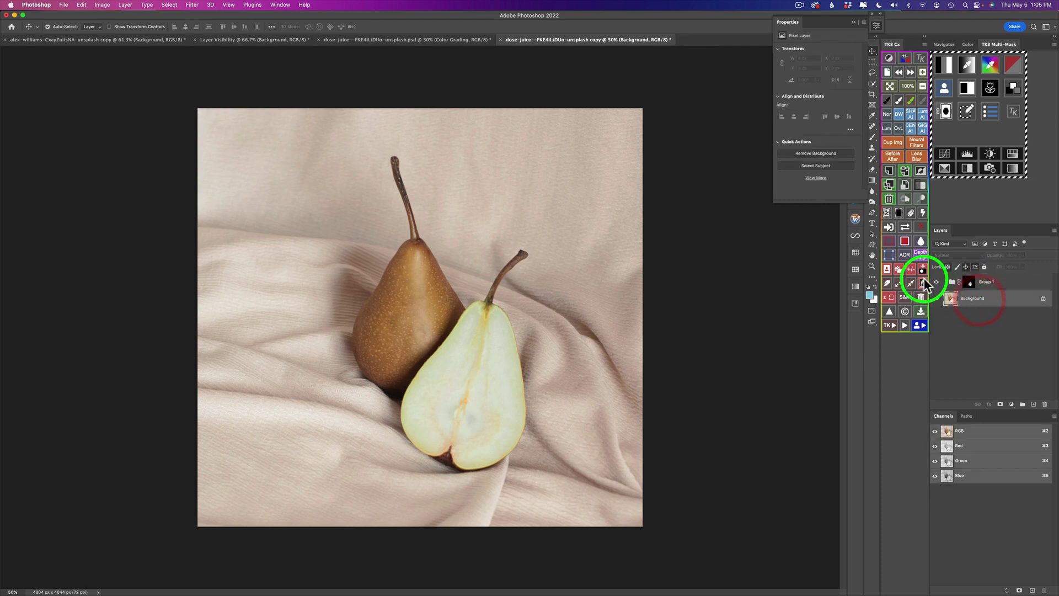
{"action": "left_click", "coordinate": [886, 269]}
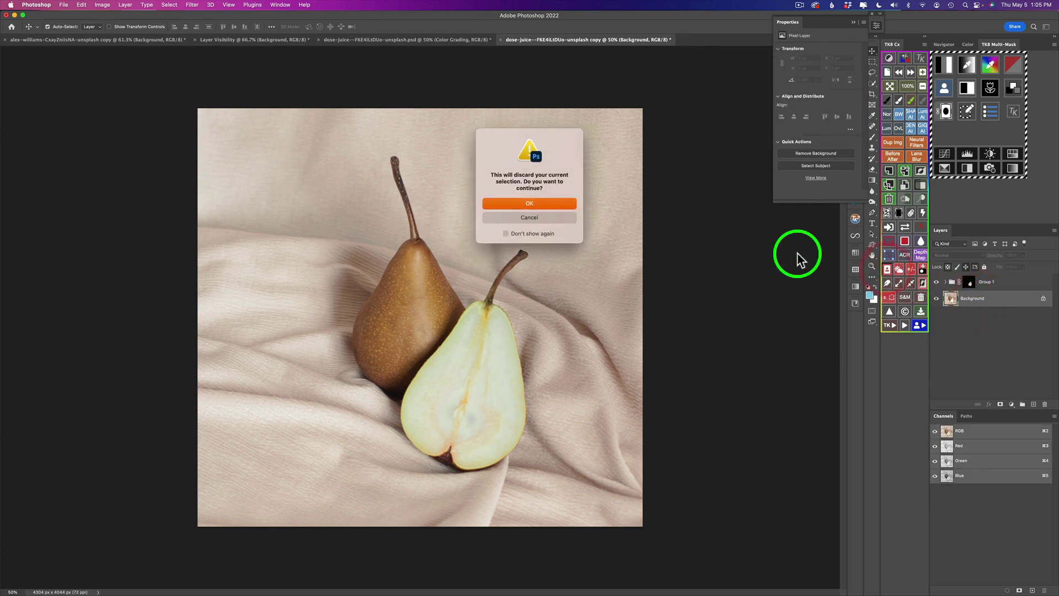
{"action": "left_click", "coordinate": [545, 202]}
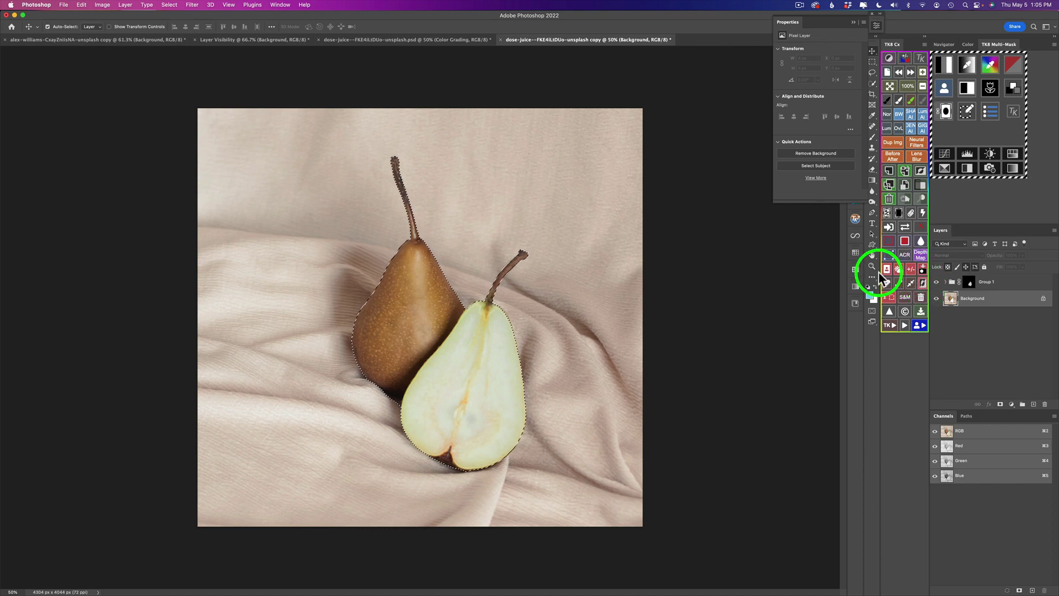
{"action": "left_click", "coordinate": [923, 283]}
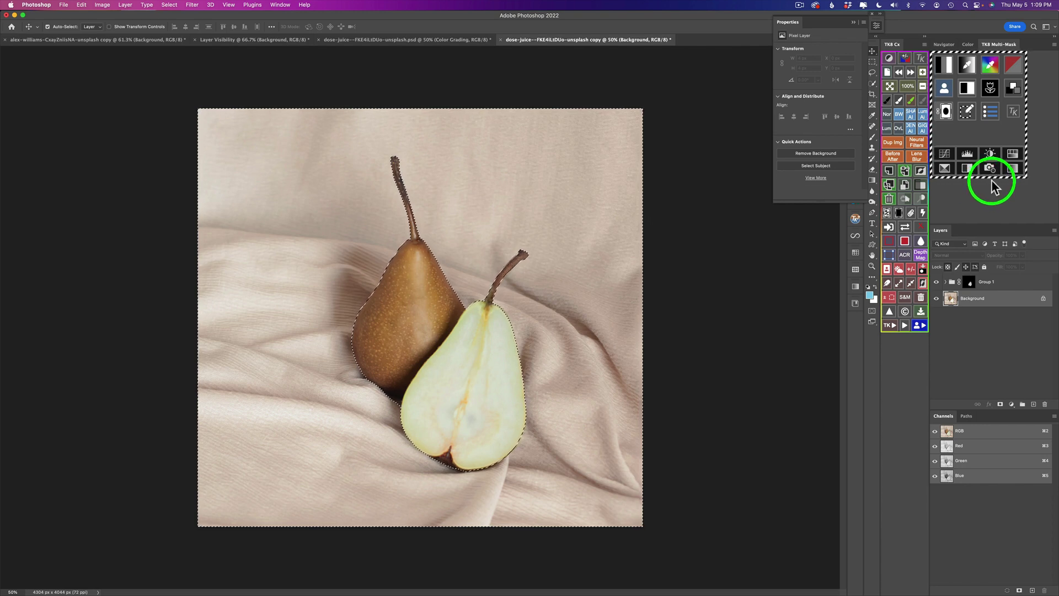
Open the color grading controls and add a Color Grading layer masked to the selected cloth
{"action": "left_click", "coordinate": [1017, 91]}
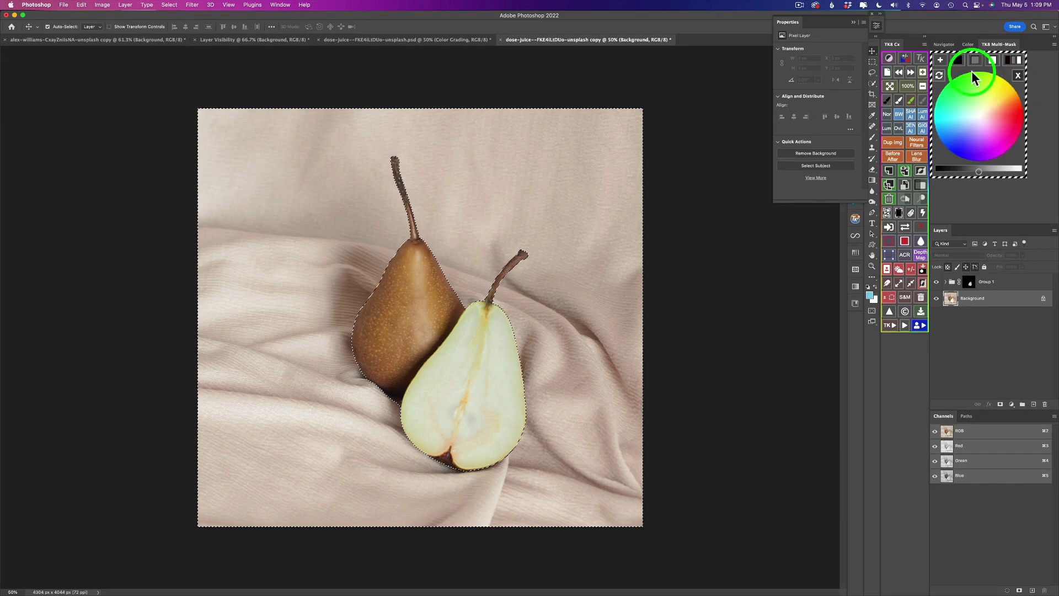
{"action": "left_click", "coordinate": [942, 61]}
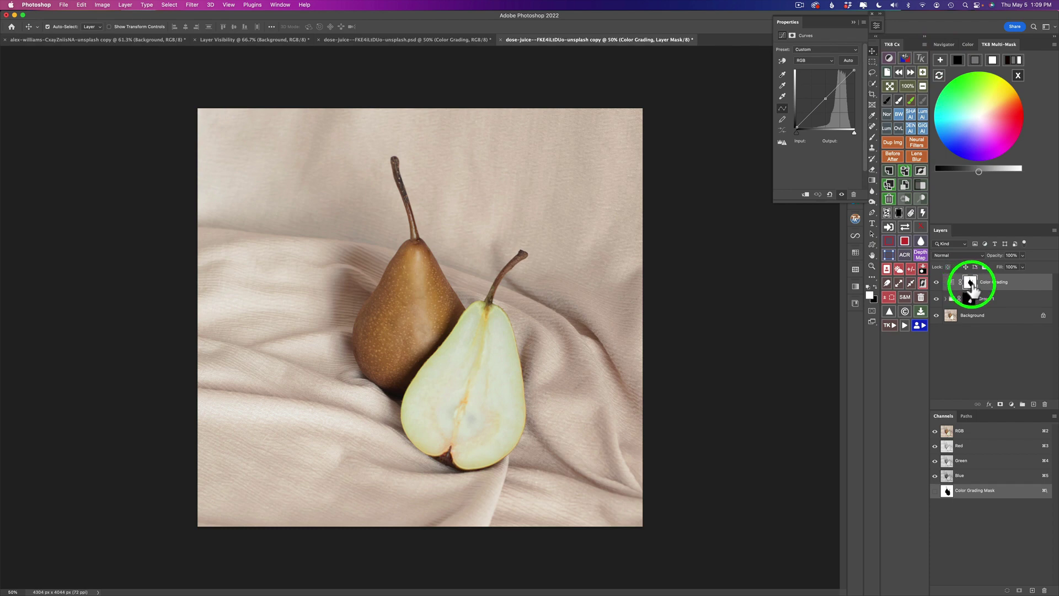
Inspect the Color Grading layer's mask on its own, return to the image and darken the cloth's midtones
{"action": "left_click", "coordinate": [906, 226]}
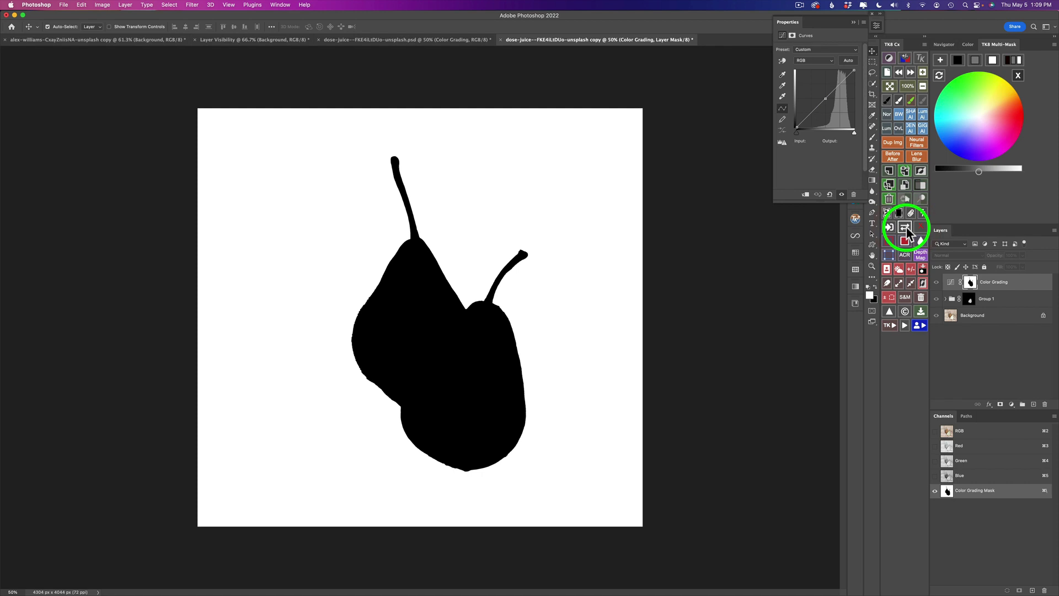
{"action": "left_click", "coordinate": [906, 227]}
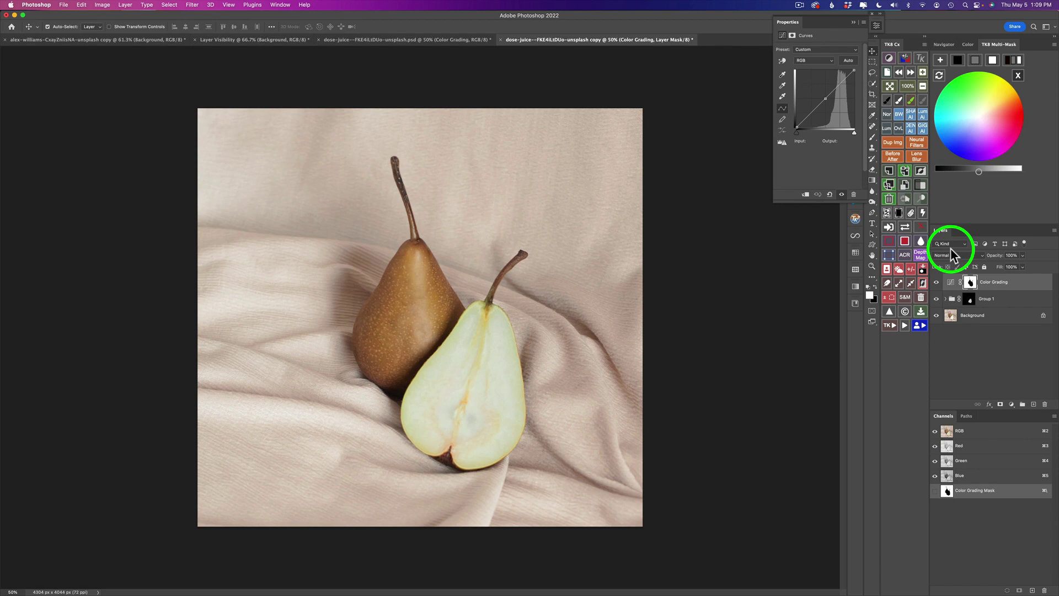
{"action": "left_click", "coordinate": [976, 59]}
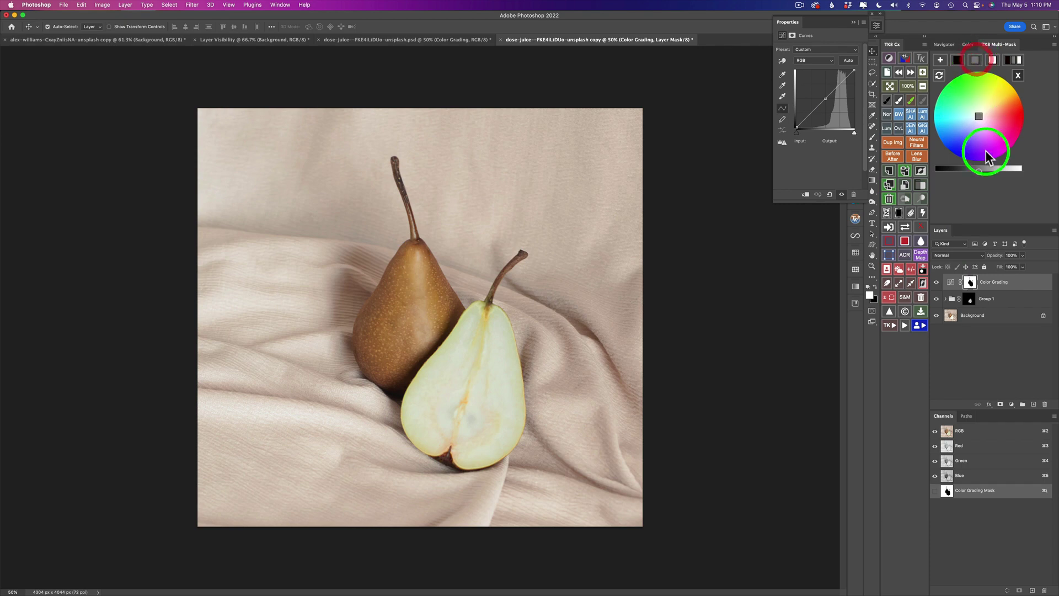
{"action": "left_click_drag", "start_coordinate": [978, 171], "coordinate": [944, 174]}
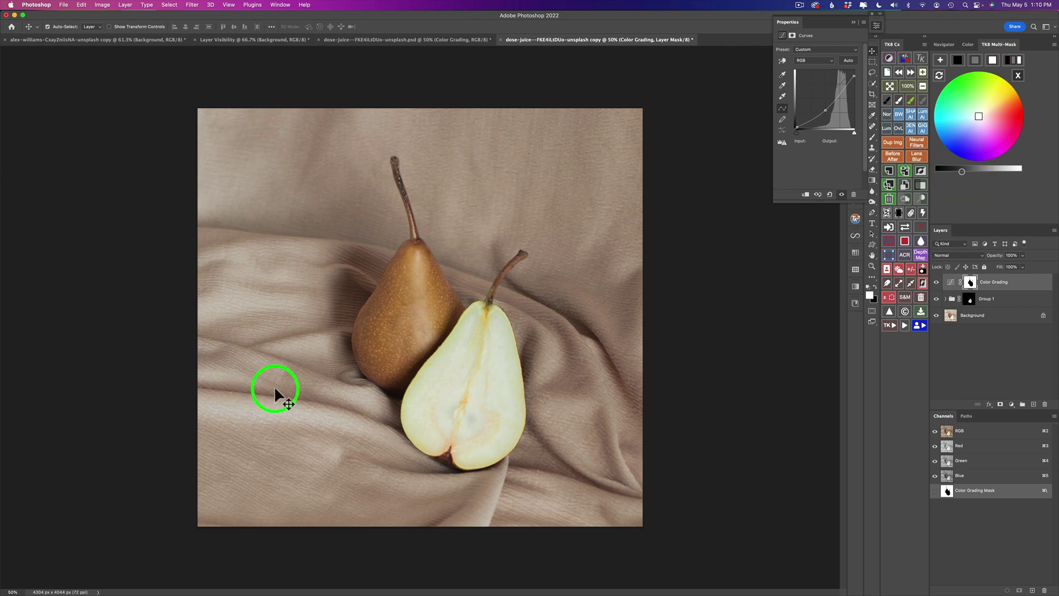
{"action": "left_click", "coordinate": [959, 171]}
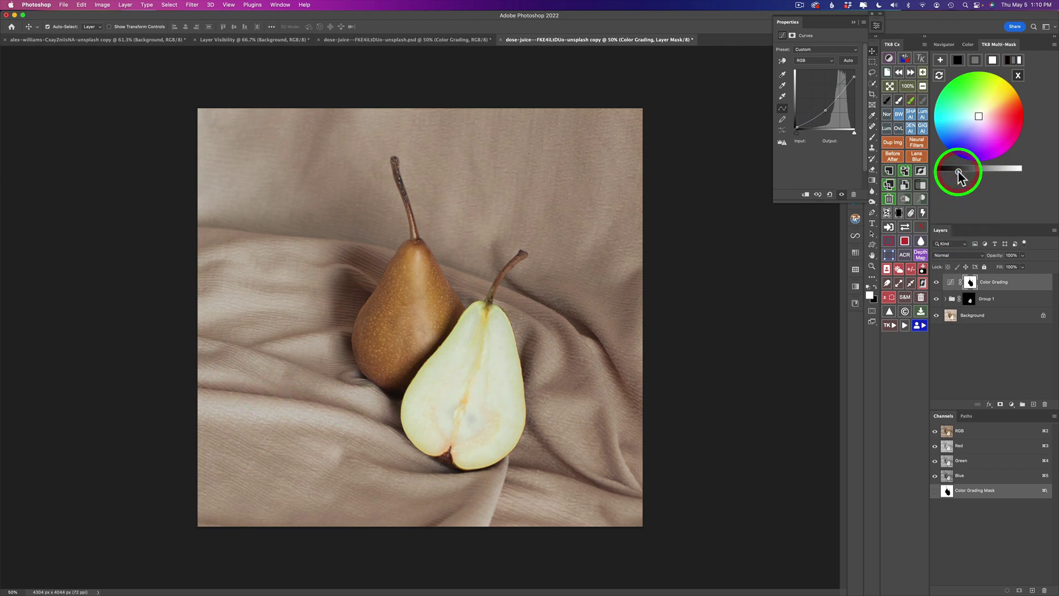
{"action": "left_click_drag", "start_coordinate": [959, 173], "coordinate": [960, 172]}
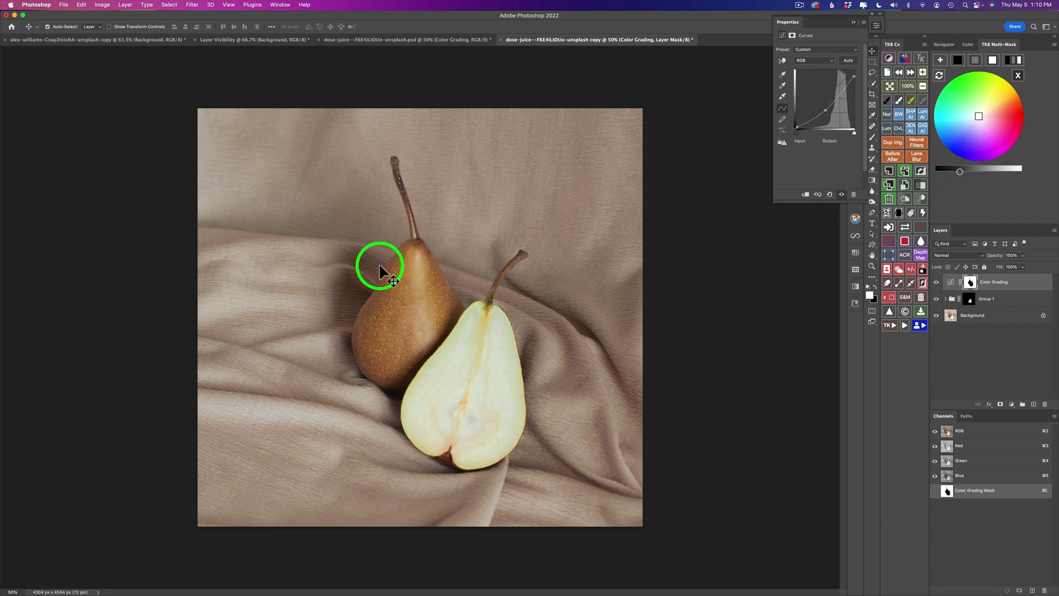
Feather the Color Grading layer's mask by 3.2 px to soften the pear edges, and compare the image with the layer hidden and shown
{"action": "left_click_drag", "start_coordinate": [380, 267], "coordinate": [380, 267]}
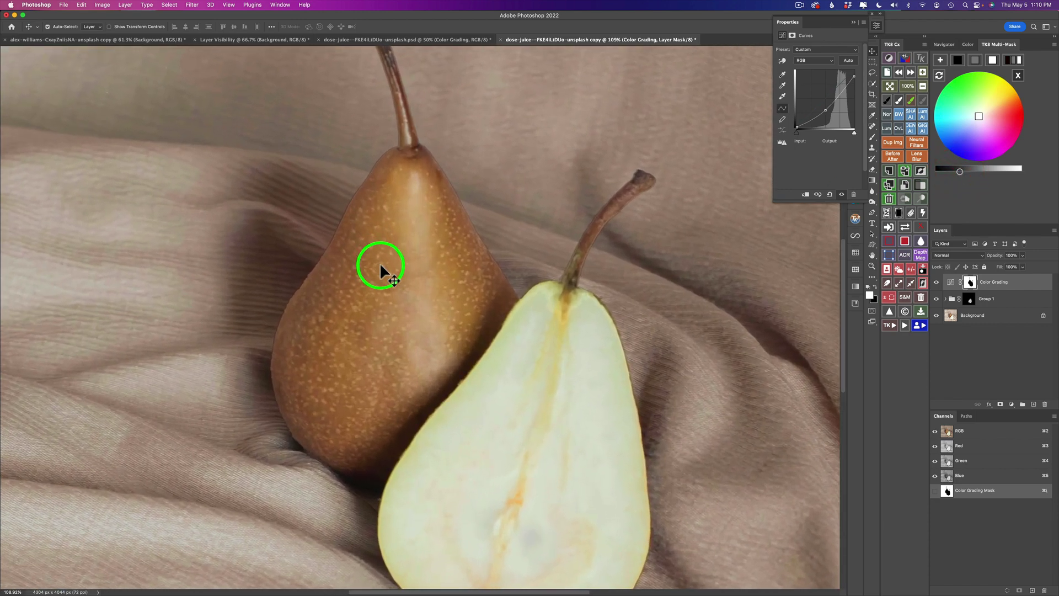
{"action": "scroll", "coordinate": [383, 270], "scroll_direction": "up", "scroll_amount": 10}
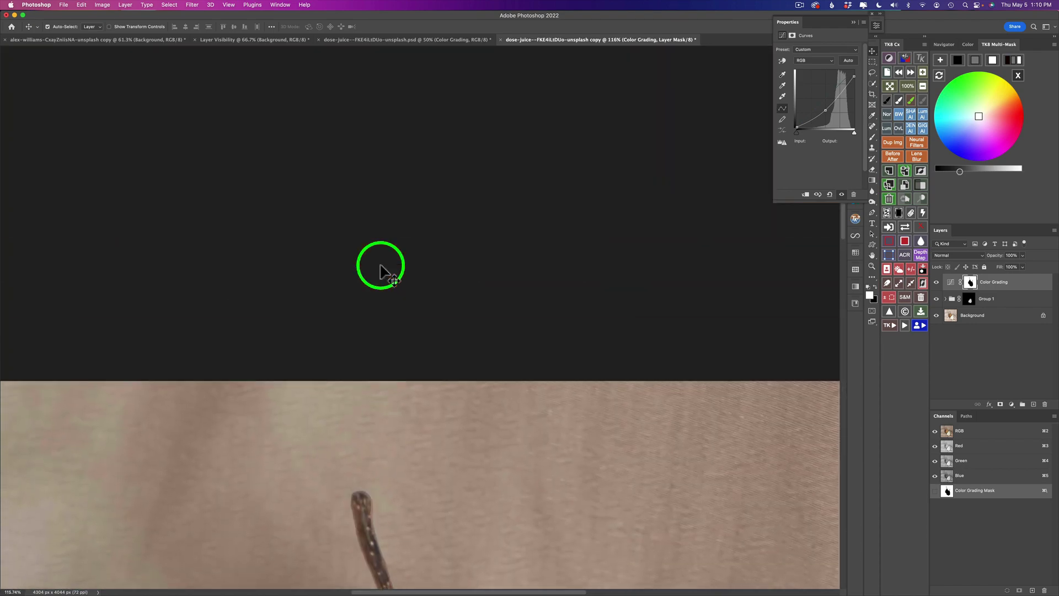
{"action": "scroll", "coordinate": [456, 398], "scroll_direction": "down", "scroll_amount": 15}
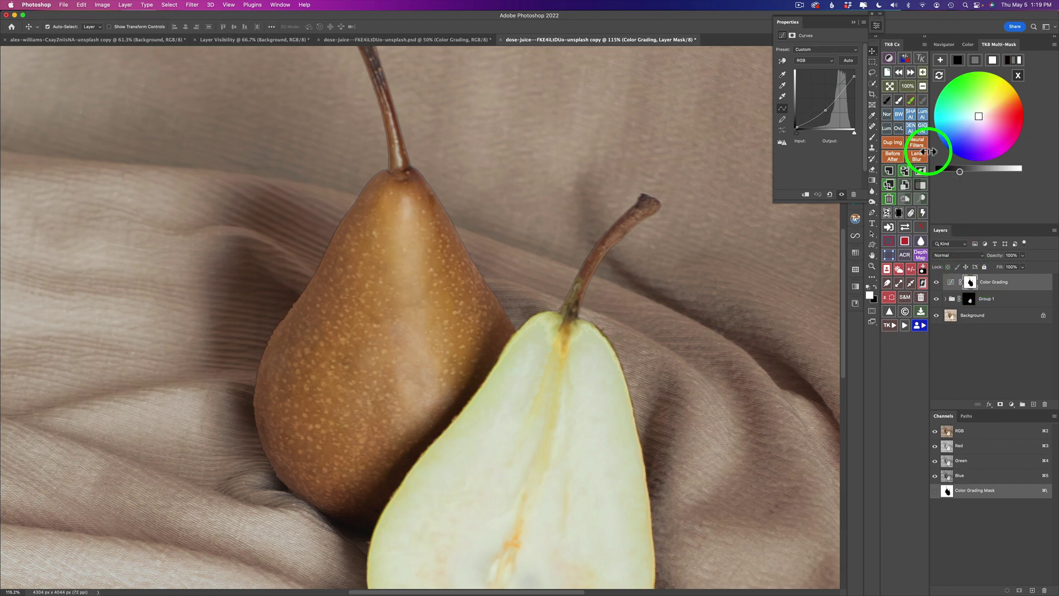
{"action": "left_click", "coordinate": [793, 35]}
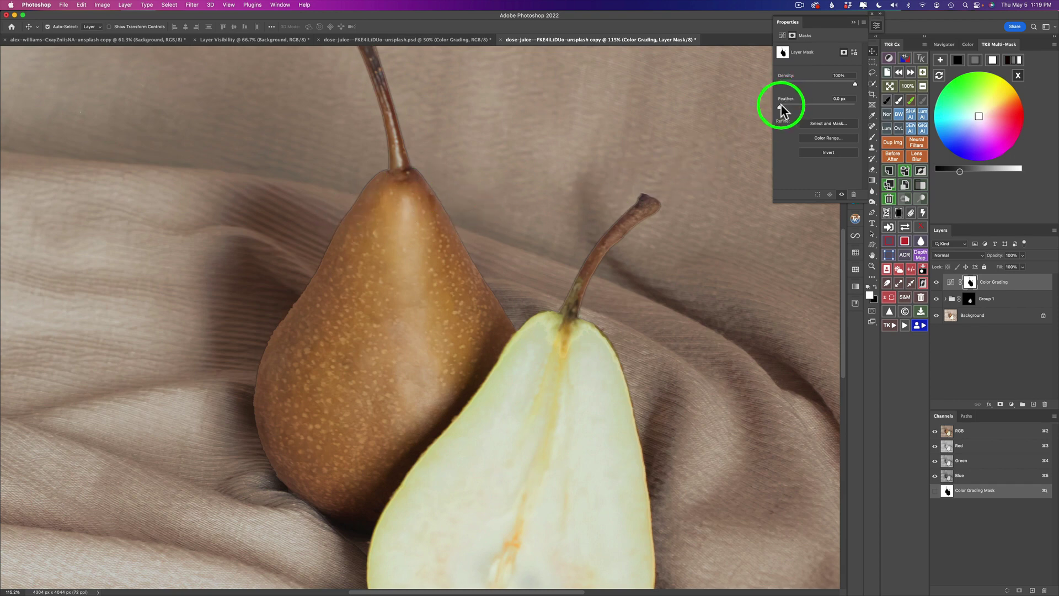
{"action": "left_click_drag", "start_coordinate": [780, 104], "coordinate": [795, 104]}
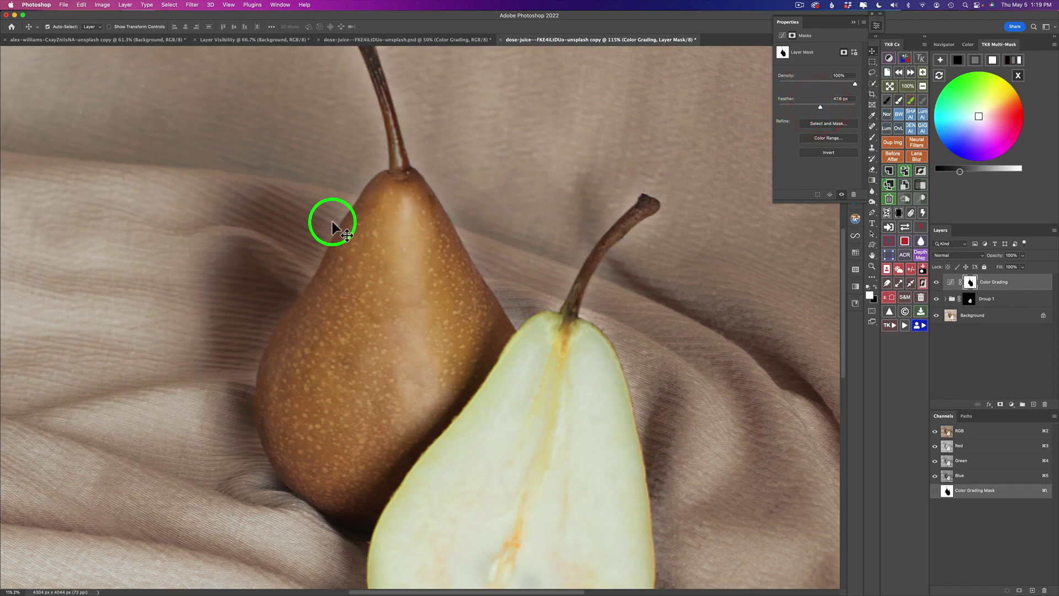
{"action": "left_click_drag", "start_coordinate": [819, 104], "coordinate": [801, 105]}
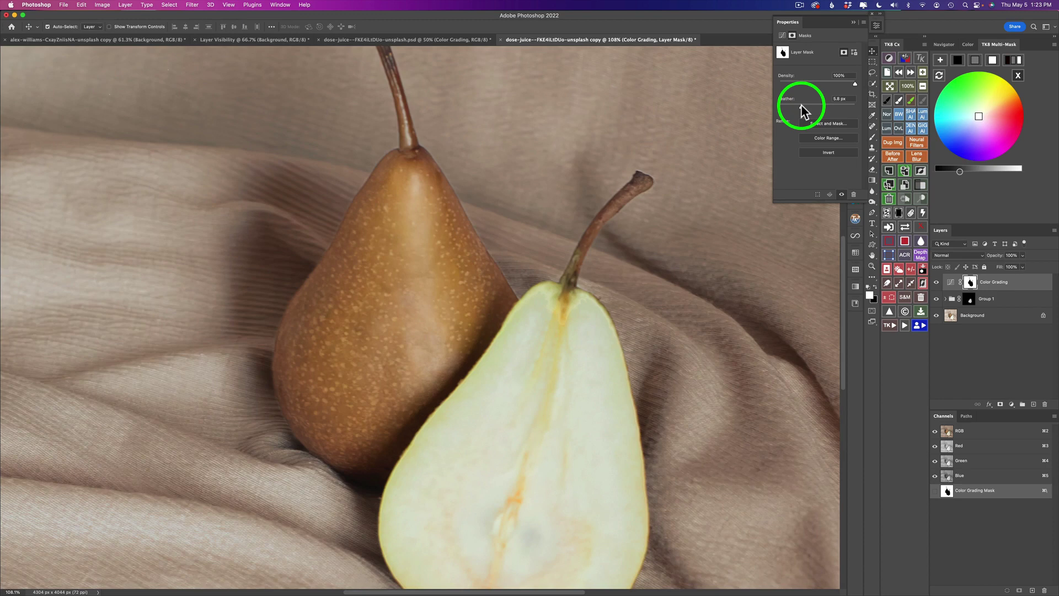
{"action": "left_click_drag", "start_coordinate": [797, 105], "coordinate": [794, 104]}
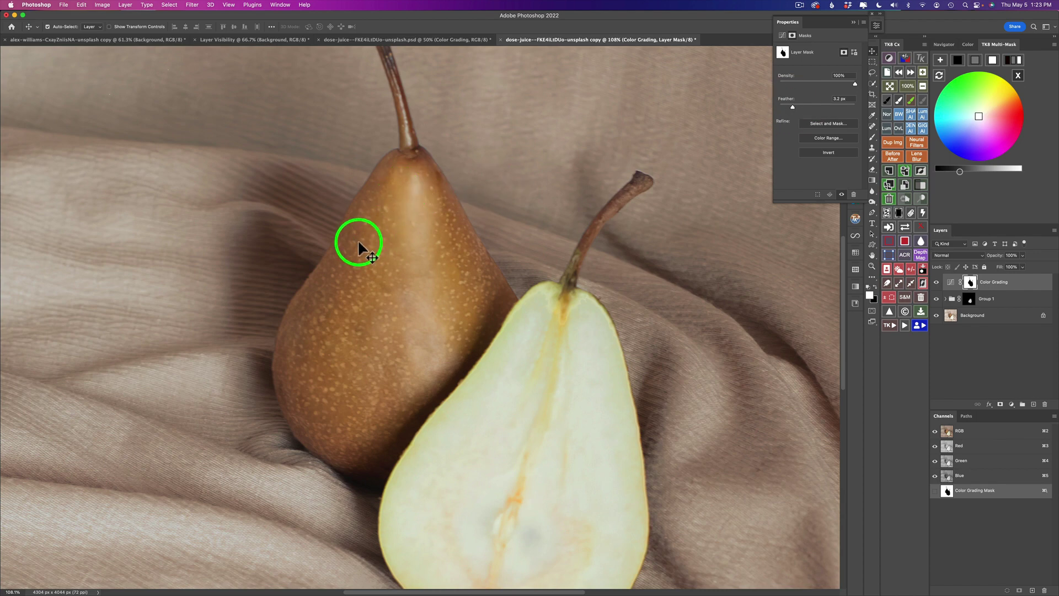
{"action": "left_click", "coordinate": [890, 85]}
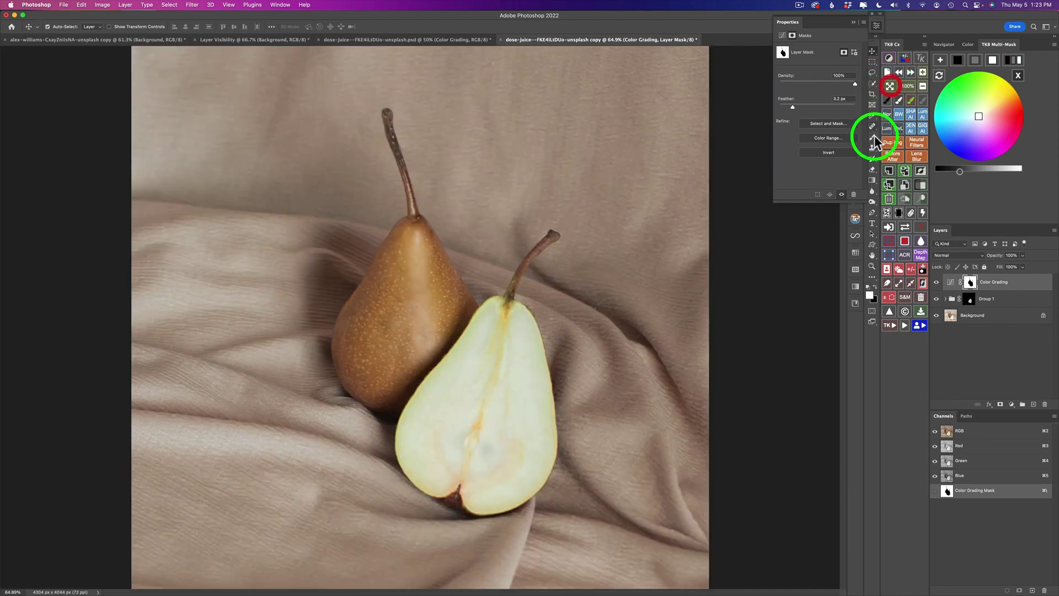
{"action": "left_click", "coordinate": [937, 282]}
{"action": "left_click", "coordinate": [937, 282]}
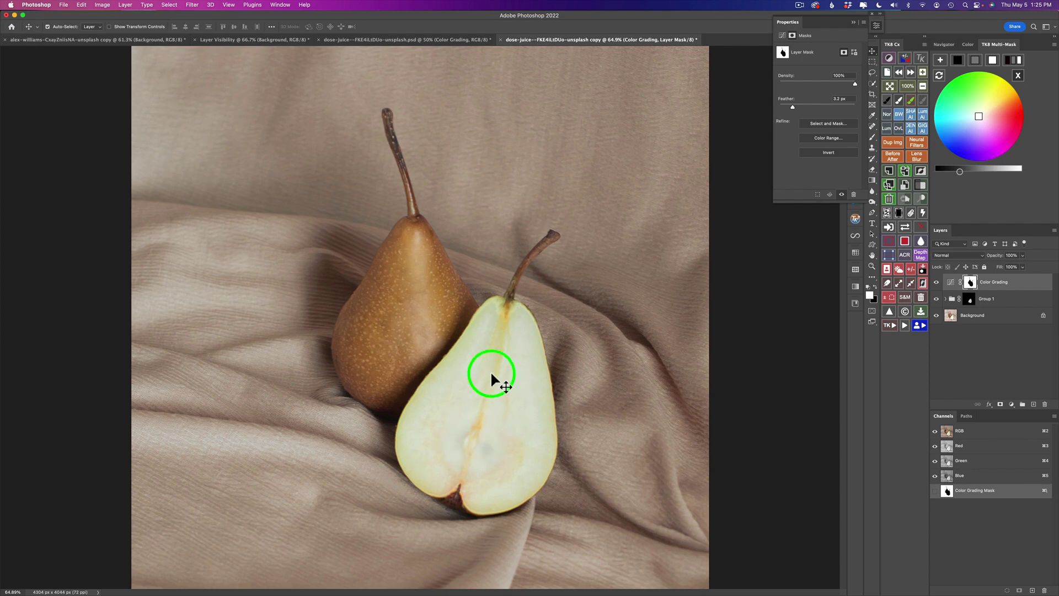
Add a Burn (black paint) layer and darken both pear stems with a small black brush at 10% opacity
{"action": "left_click", "coordinate": [904, 200]}
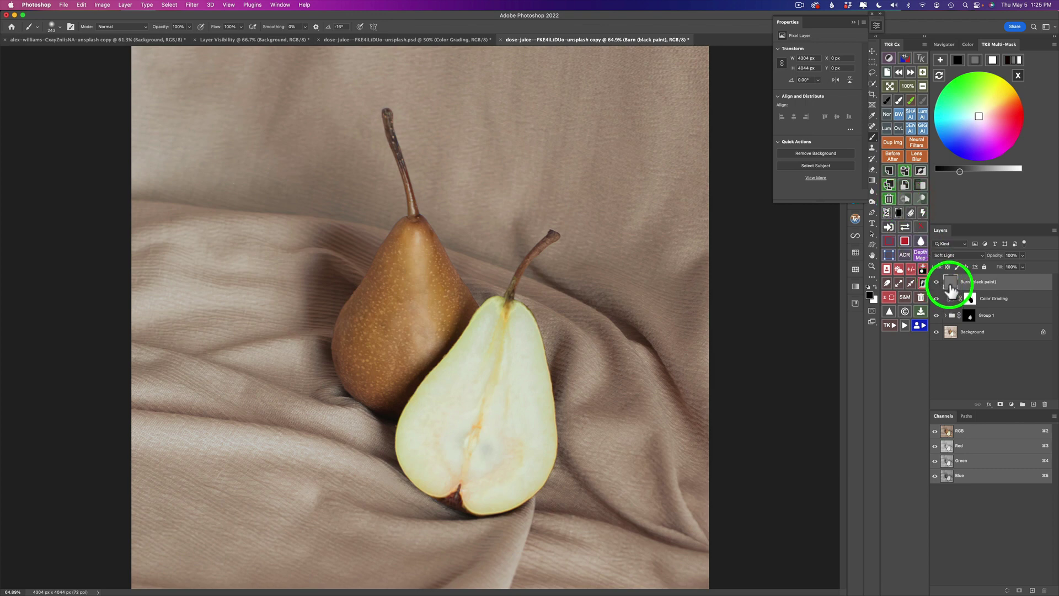
{"action": "left_click_drag", "start_coordinate": [952, 288], "coordinate": [945, 259]}
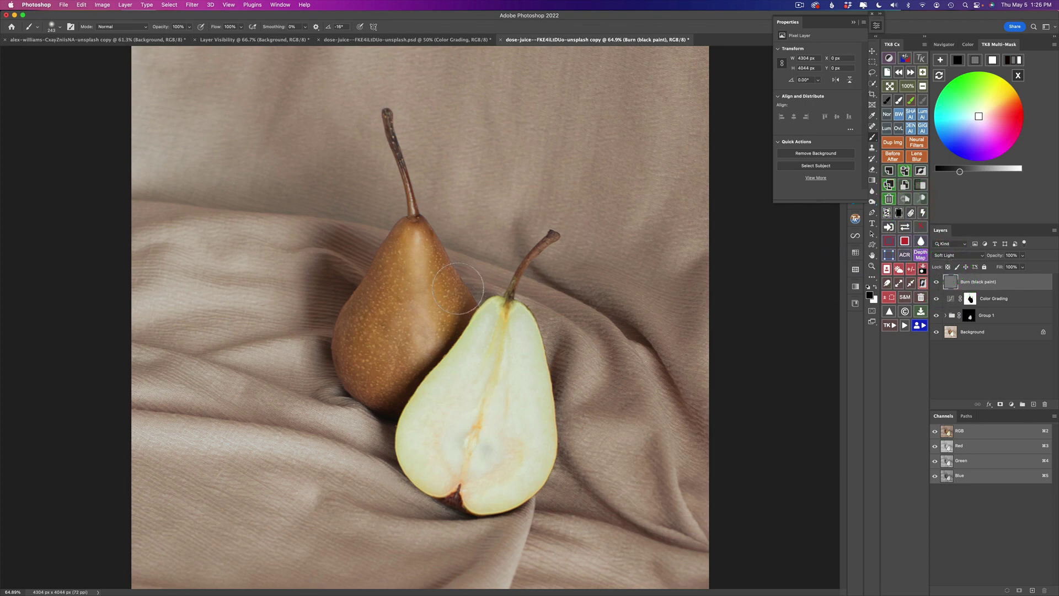
{"action": "key", "text": "1"}
{"action": "left_click_drag", "start_coordinate": [511, 358], "coordinate": [502, 353]}
{"action": "mouse_move", "coordinate": [524, 243]}
{"action": "left_mouse_down"}
{"action": "mouse_move", "coordinate": [552, 233]}
{"action": "mouse_move", "coordinate": [536, 246]}
{"action": "mouse_move", "coordinate": [554, 230]}
{"action": "mouse_move", "coordinate": [524, 264]}
{"action": "mouse_move", "coordinate": [533, 252]}
{"action": "mouse_move", "coordinate": [512, 301]}
{"action": "mouse_move", "coordinate": [554, 227]}
{"action": "left_mouse_up"}
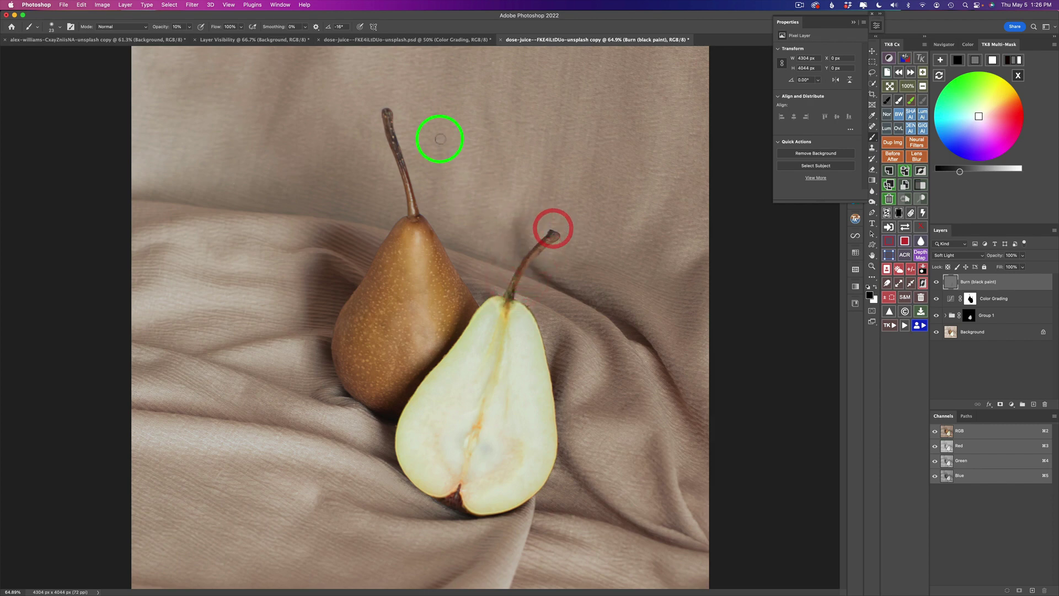
{"action": "left_click_drag", "start_coordinate": [386, 126], "coordinate": [413, 209]}
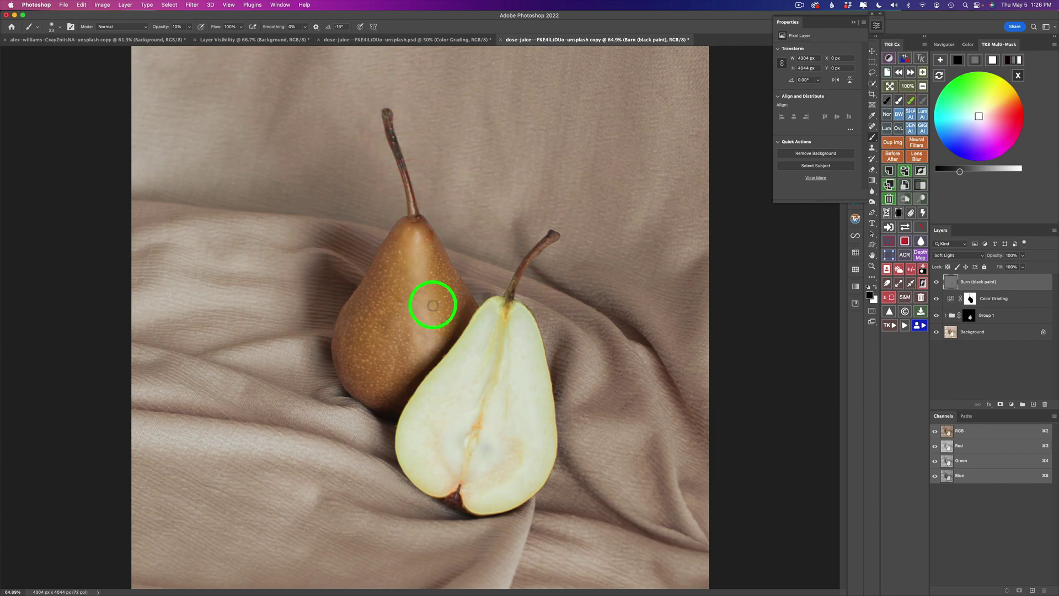
Darken the body of the whole pear on the Burn layer with a larger brush, reducing the brush opacity to 5%
{"action": "left_click_drag", "start_coordinate": [432, 307], "coordinate": [457, 303]}
{"action": "mouse_move", "coordinate": [362, 327]}
{"action": "left_mouse_down"}
{"action": "mouse_move", "coordinate": [351, 359]}
{"action": "mouse_move", "coordinate": [367, 390]}
{"action": "mouse_move", "coordinate": [385, 397]}
{"action": "mouse_move", "coordinate": [404, 344]}
{"action": "mouse_move", "coordinate": [393, 382]}
{"action": "left_mouse_up"}
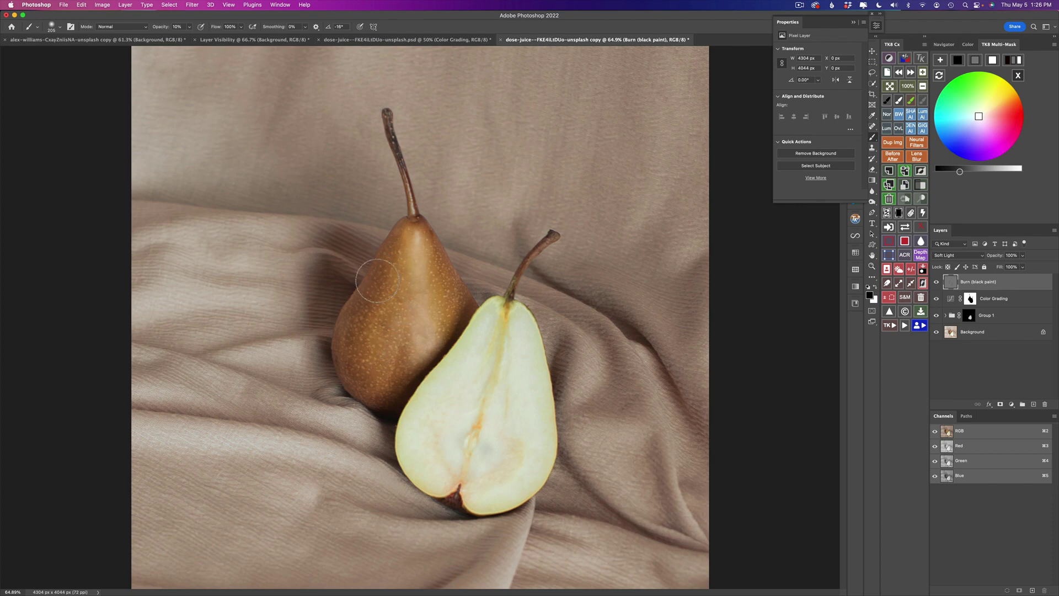
{"action": "mouse_move", "coordinate": [377, 281]}
{"action": "left_mouse_down"}
{"action": "mouse_move", "coordinate": [344, 343]}
{"action": "mouse_move", "coordinate": [364, 358]}
{"action": "mouse_move", "coordinate": [392, 331]}
{"action": "mouse_move", "coordinate": [391, 387]}
{"action": "mouse_move", "coordinate": [441, 279]}
{"action": "mouse_move", "coordinate": [432, 249]}
{"action": "mouse_move", "coordinate": [463, 319]}
{"action": "mouse_move", "coordinate": [402, 396]}
{"action": "mouse_move", "coordinate": [397, 293]}
{"action": "left_mouse_up"}
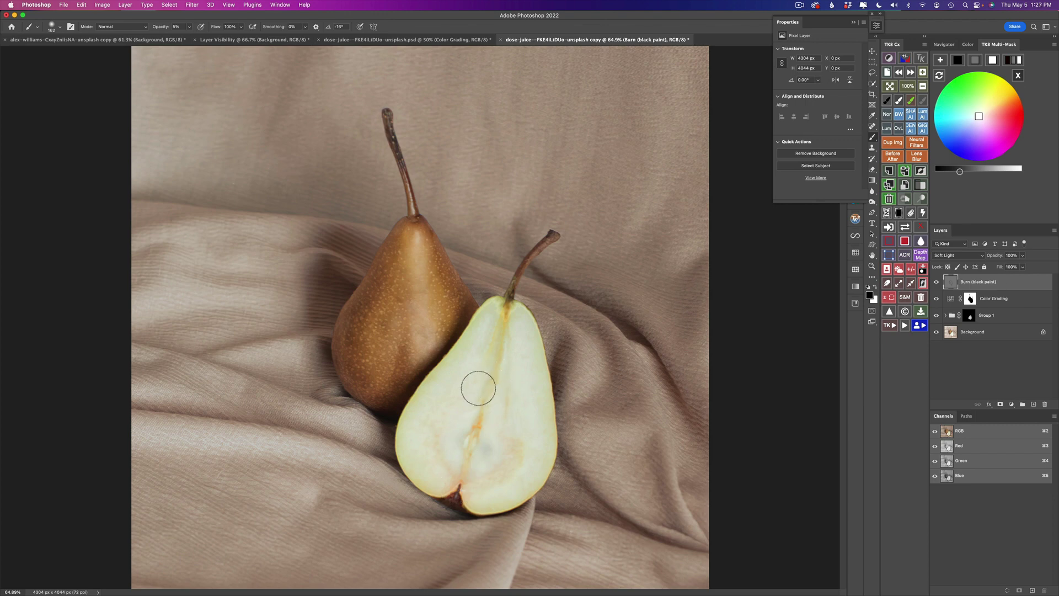
Compare the pears with the Burn layer hidden and shown
{"action": "left_click", "coordinate": [937, 282]}
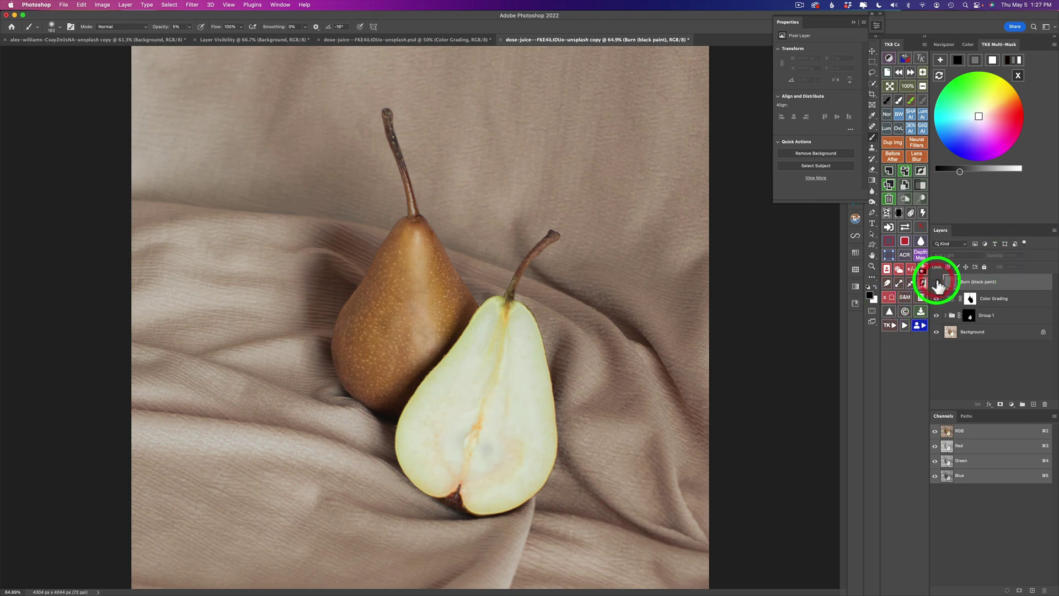
{"action": "left_click", "coordinate": [937, 282]}
{"action": "left_click", "coordinate": [937, 282]}
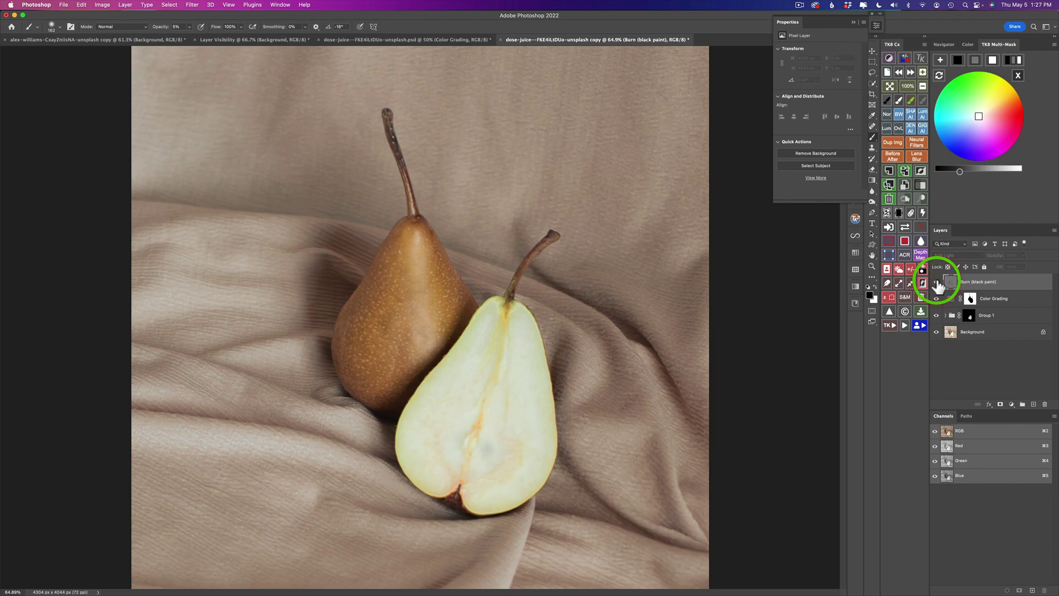
{"action": "left_click", "coordinate": [937, 282]}
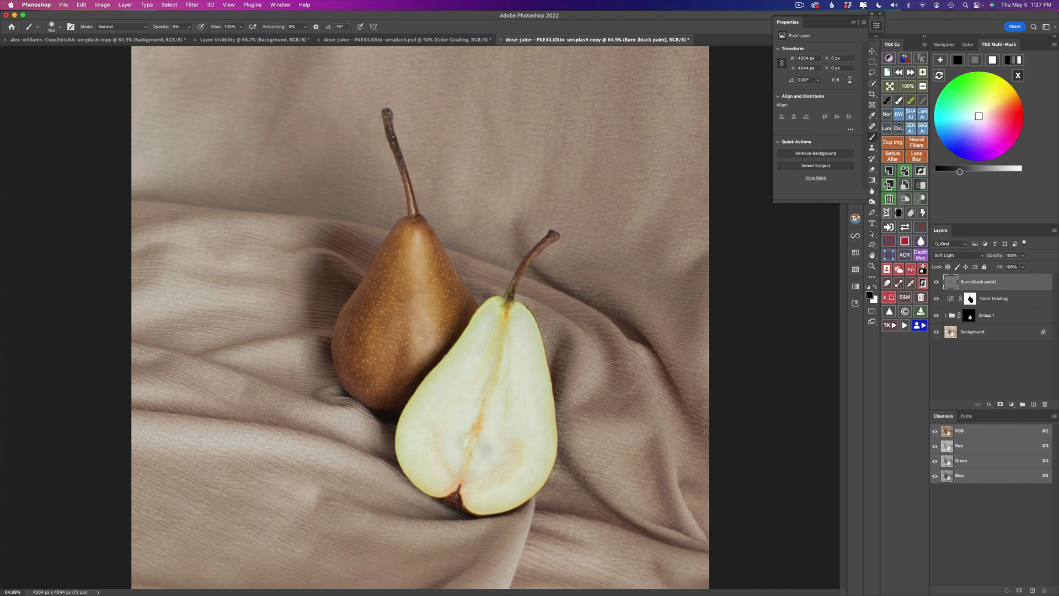
{"action": "left_click", "coordinate": [937, 282]}
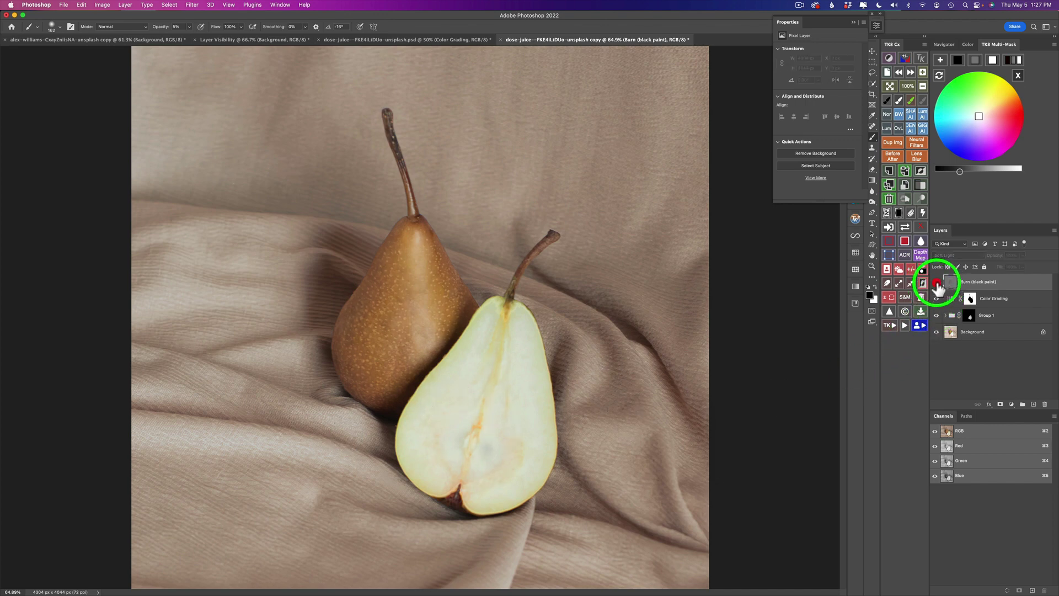
{"action": "left_click", "coordinate": [937, 283]}
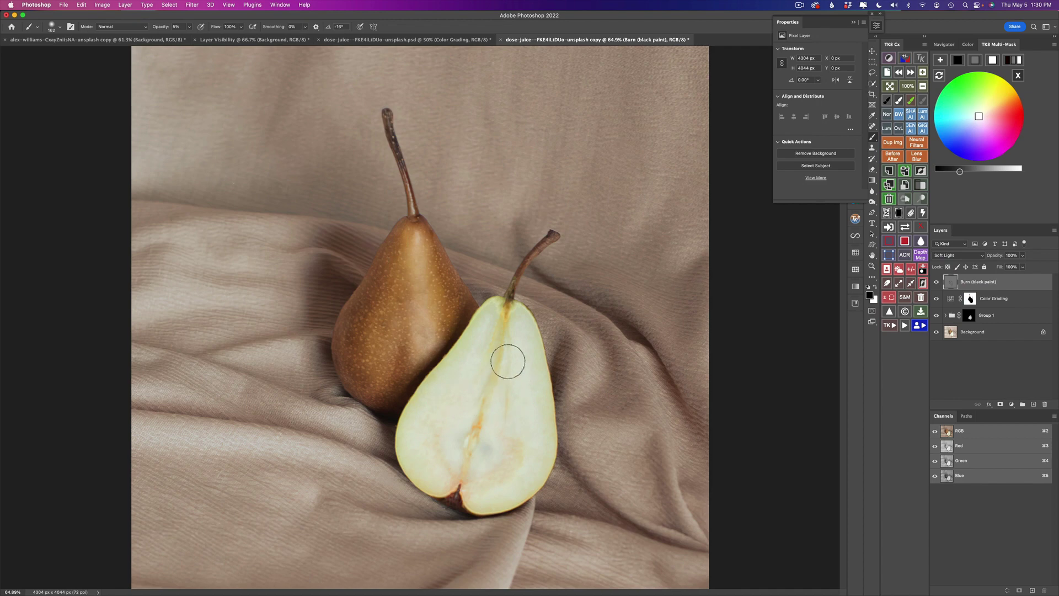
Lasso a loose outline around both pears and apply the Freehand Vignette action, accepting its suggested Gaussian blur radius
{"action": "mouse_move", "coordinate": [493, 413]}
{"action": "left_mouse_down"}
{"action": "mouse_move", "coordinate": [471, 320]}
{"action": "mouse_move", "coordinate": [438, 398]}
{"action": "mouse_move", "coordinate": [478, 335]}
{"action": "mouse_move", "coordinate": [448, 412]}
{"action": "mouse_move", "coordinate": [433, 344]}
{"action": "mouse_move", "coordinate": [476, 353]}
{"action": "mouse_move", "coordinate": [460, 390]}
{"action": "mouse_move", "coordinate": [500, 365]}
{"action": "mouse_move", "coordinate": [493, 356]}
{"action": "mouse_move", "coordinate": [445, 378]}
{"action": "left_mouse_up"}
{"action": "key", "text": "l"}
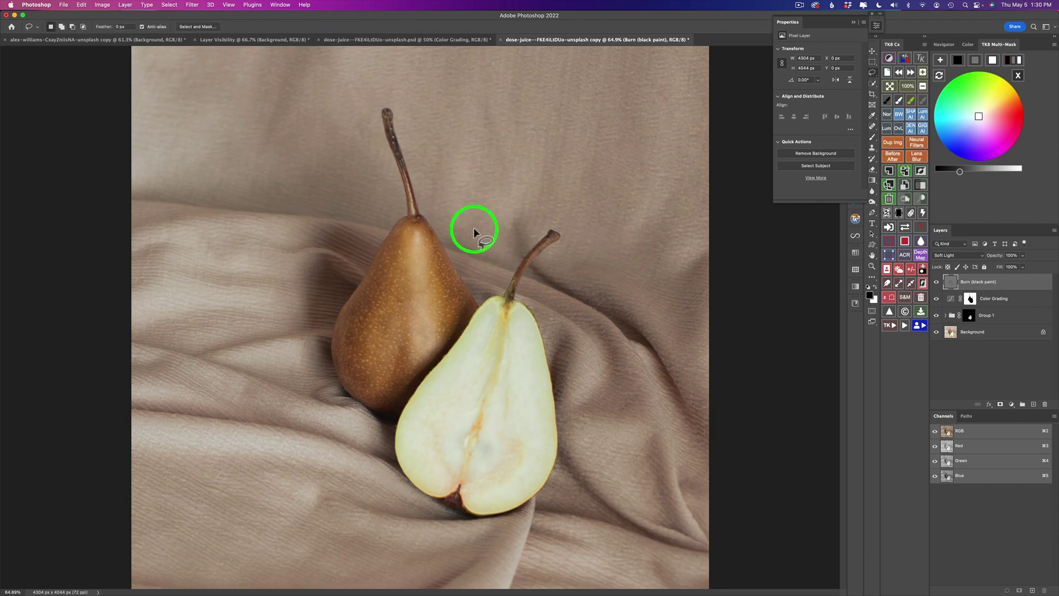
{"action": "mouse_move", "coordinate": [446, 182]}
{"action": "left_mouse_down"}
{"action": "mouse_move", "coordinate": [436, 114]}
{"action": "mouse_move", "coordinate": [390, 87]}
{"action": "mouse_move", "coordinate": [326, 122]}
{"action": "mouse_move", "coordinate": [353, 201]}
{"action": "mouse_move", "coordinate": [303, 240]}
{"action": "mouse_move", "coordinate": [305, 376]}
{"action": "mouse_move", "coordinate": [377, 514]}
{"action": "mouse_move", "coordinate": [433, 548]}
{"action": "mouse_move", "coordinate": [516, 563]}
{"action": "mouse_move", "coordinate": [586, 511]}
{"action": "mouse_move", "coordinate": [559, 317]}
{"action": "mouse_move", "coordinate": [585, 233]}
{"action": "mouse_move", "coordinate": [547, 201]}
{"action": "mouse_move", "coordinate": [502, 242]}
{"action": "mouse_move", "coordinate": [457, 226]}
{"action": "mouse_move", "coordinate": [435, 198]}
{"action": "mouse_move", "coordinate": [449, 169]}
{"action": "mouse_move", "coordinate": [426, 147]}
{"action": "left_mouse_up"}
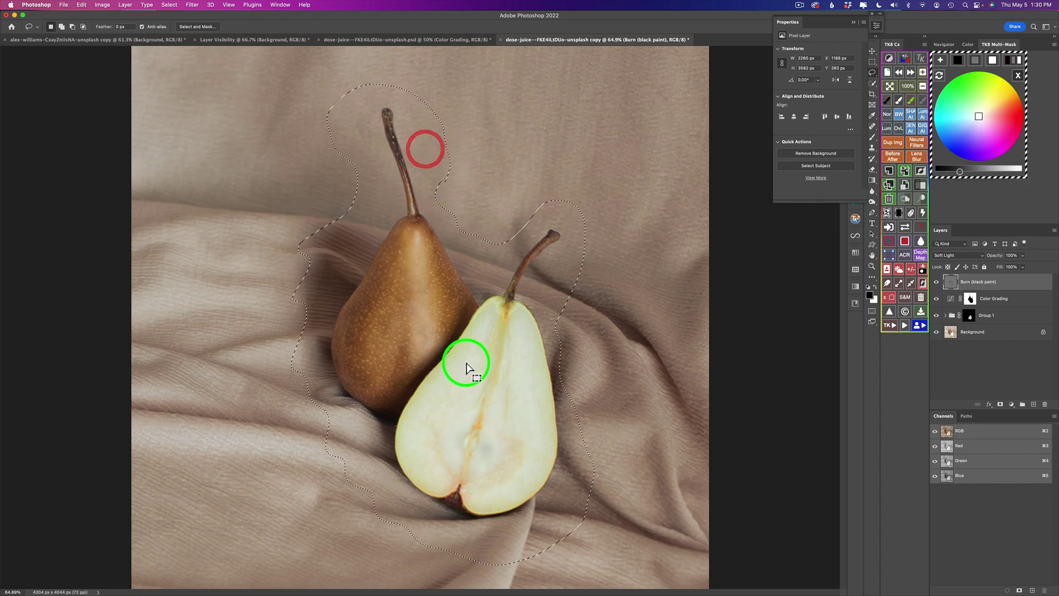
{"action": "left_click", "coordinate": [892, 324]}
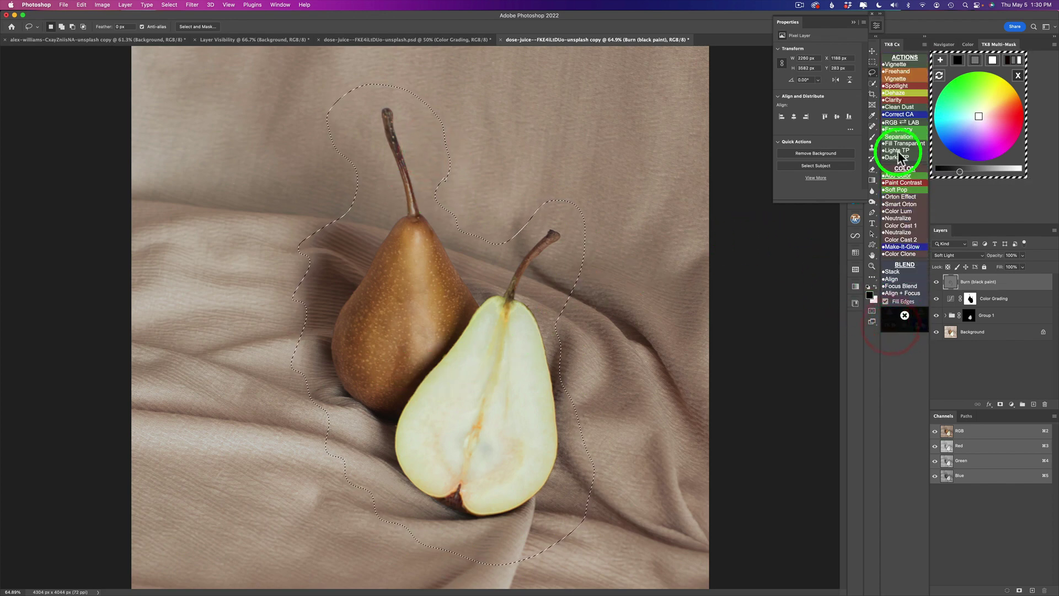
{"action": "left_click", "coordinate": [897, 75]}
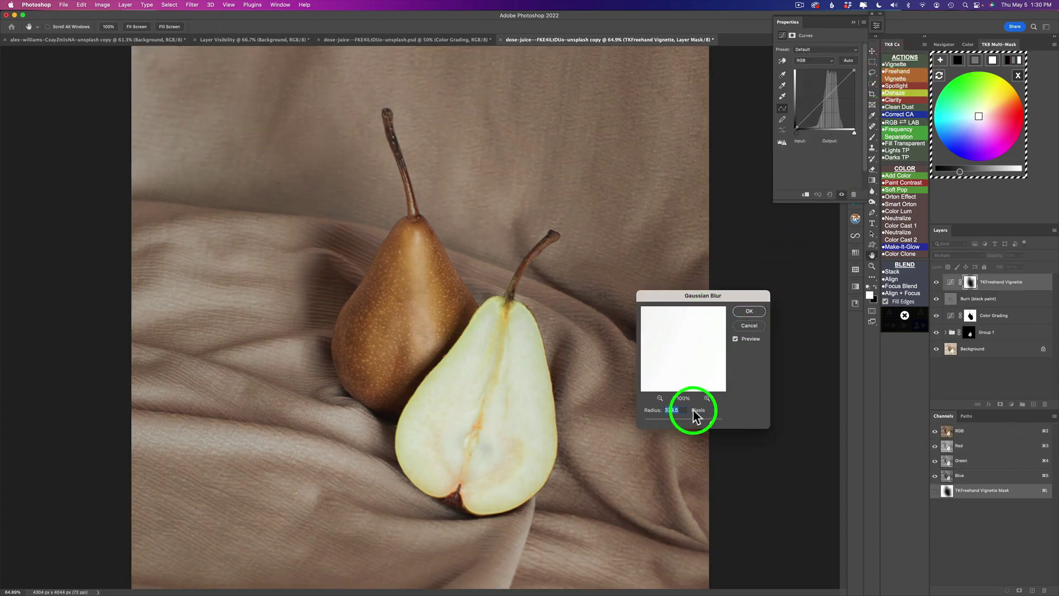
{"action": "left_click", "coordinate": [750, 311]}
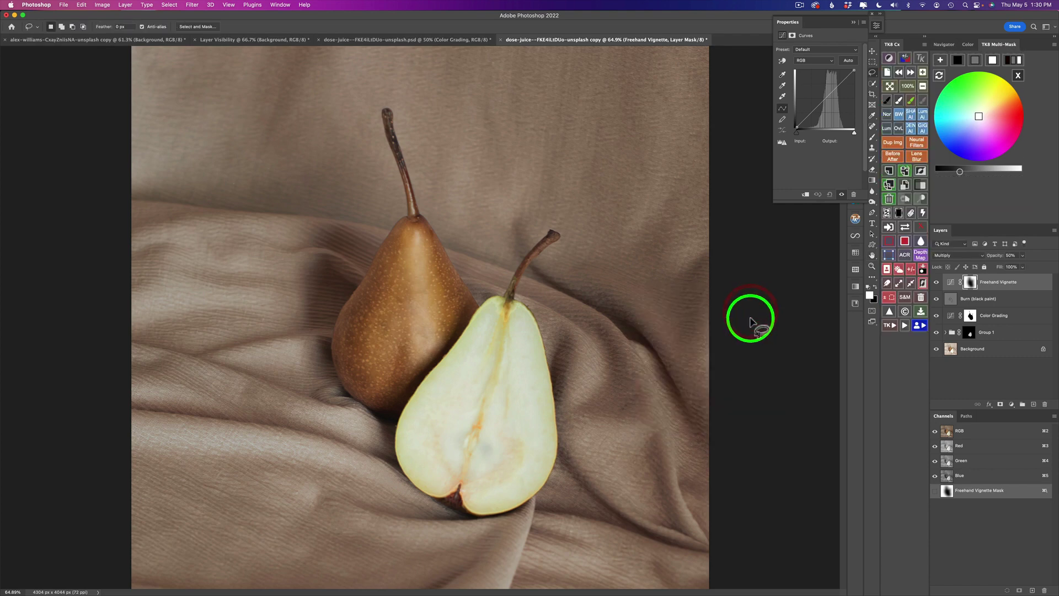
Compare the image with the Freehand Vignette layer hidden and shown, and raise the layer's opacity to 71%
{"action": "left_click", "coordinate": [937, 283]}
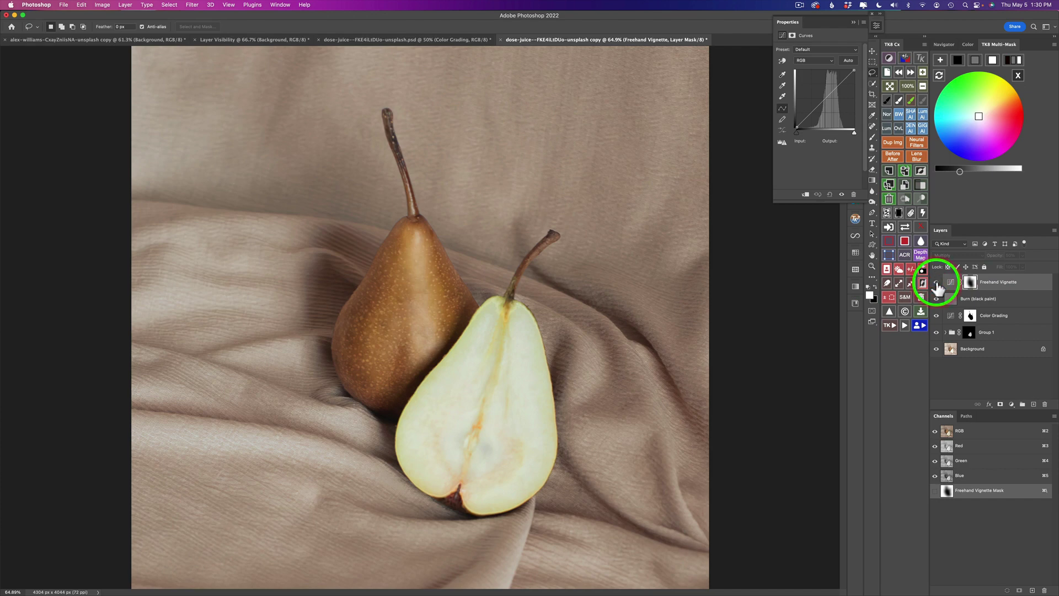
{"action": "left_click", "coordinate": [936, 282]}
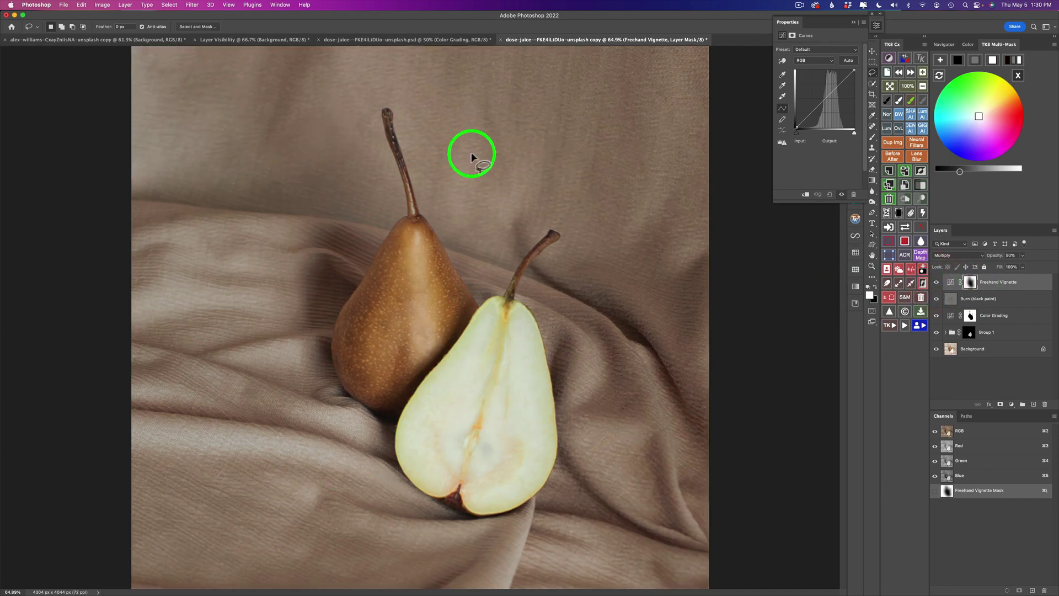
{"action": "left_click", "coordinate": [936, 283]}
{"action": "left_click", "coordinate": [937, 283]}
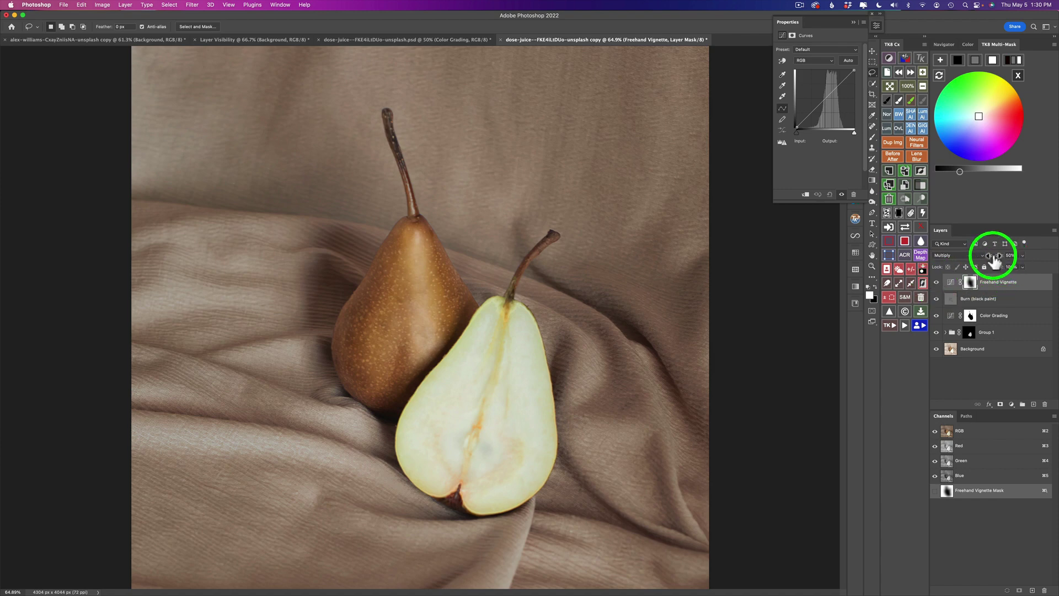
{"action": "left_click_drag", "start_coordinate": [994, 260], "coordinate": [1000, 261]}
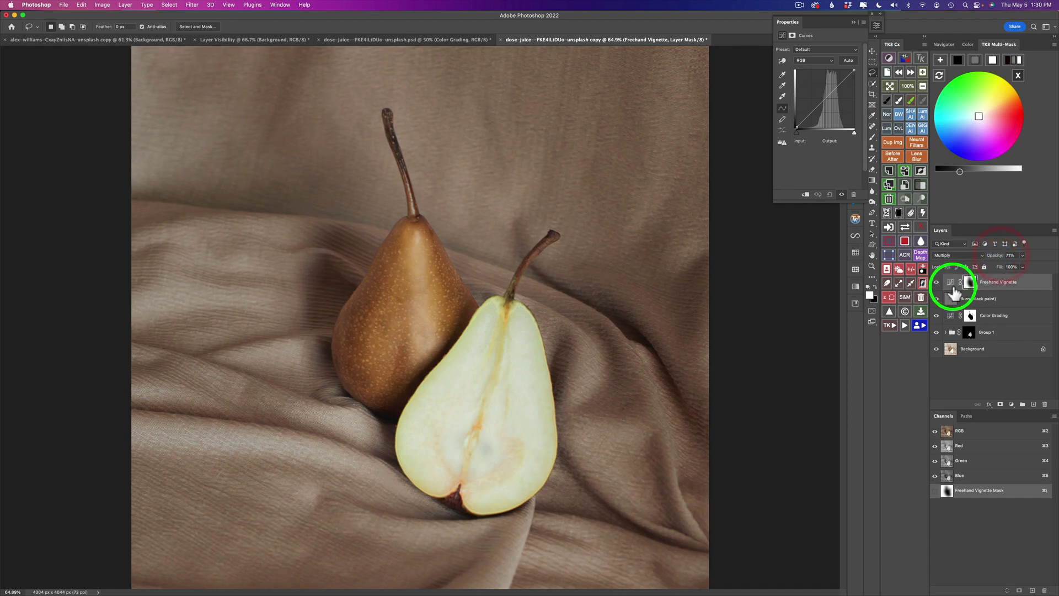
Toggle the Freehand Vignette layer's visibility several times to judge its darkening around the pears
{"action": "left_click", "coordinate": [937, 283]}
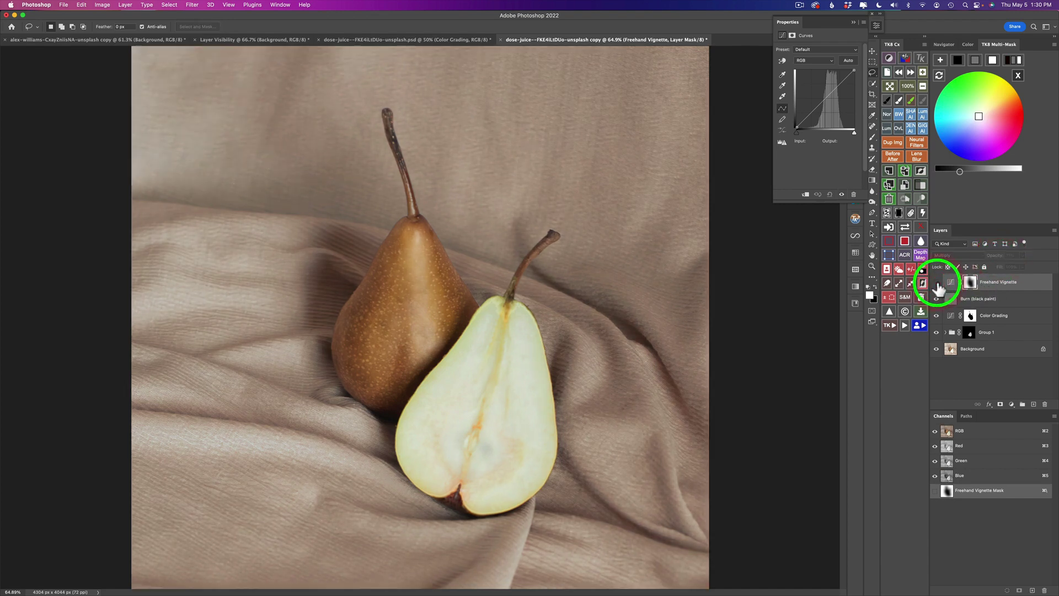
{"action": "left_click", "coordinate": [937, 284]}
{"action": "left_click", "coordinate": [937, 283]}
{"action": "left_click", "coordinate": [937, 284]}
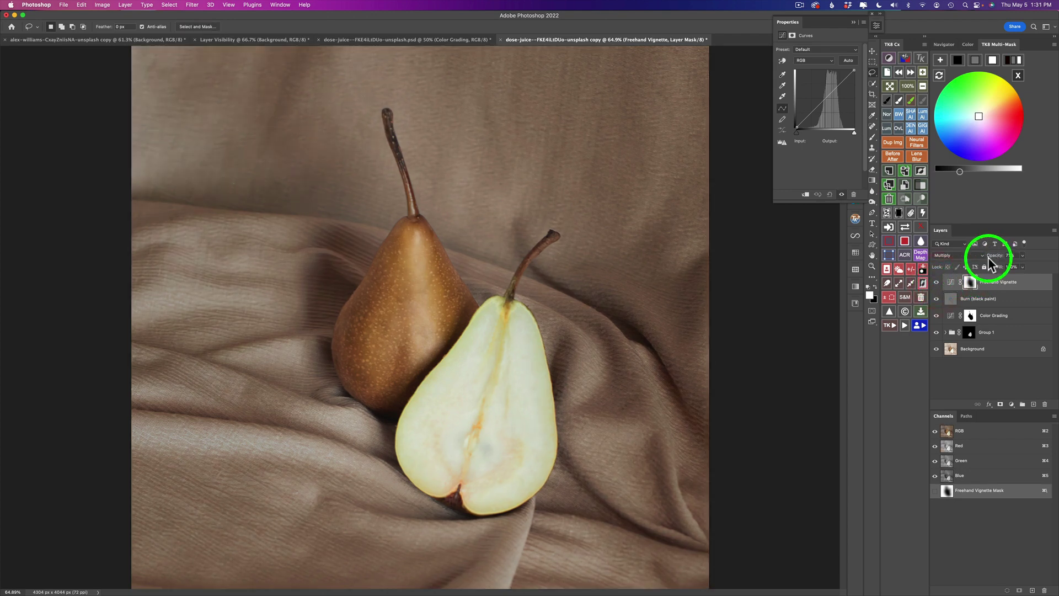
{"action": "left_click", "coordinate": [937, 283]}
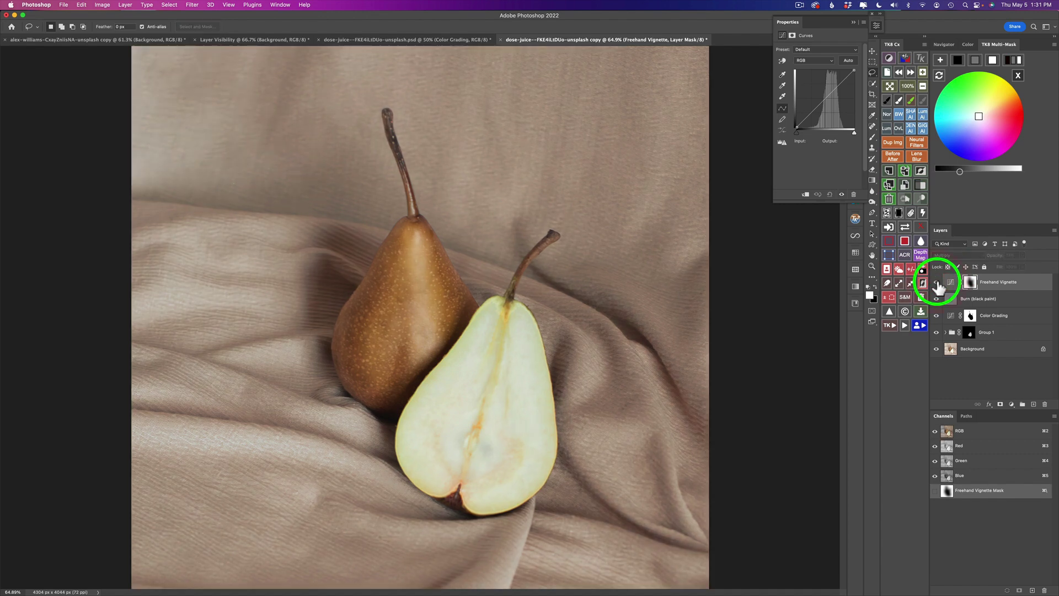
{"action": "left_click", "coordinate": [938, 284]}
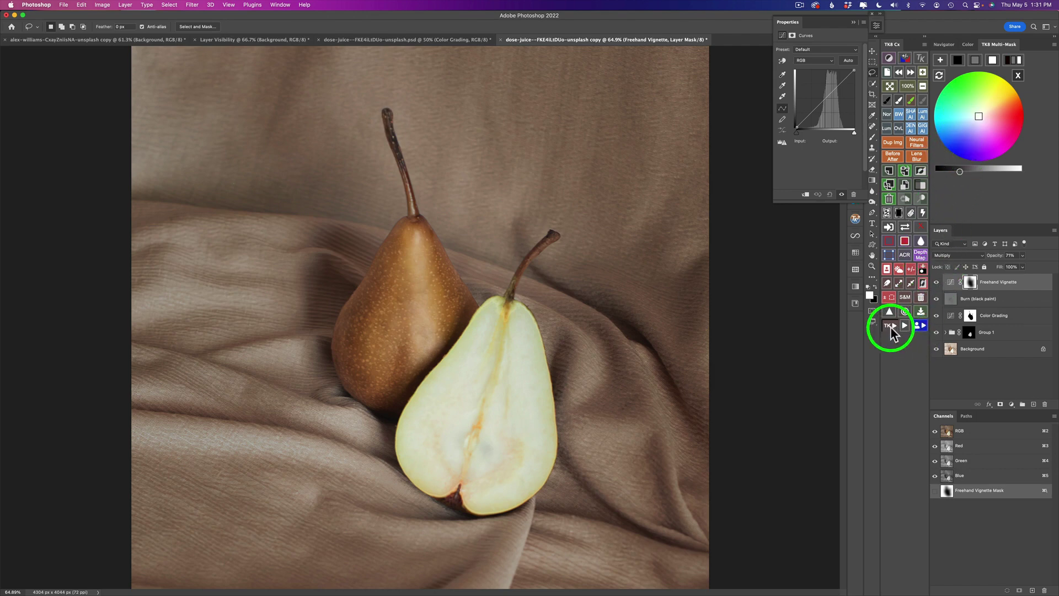
Apply the TK8 Vignette action with a 379.5-pixel Gaussian blur radius, compare its effect, and raise the Vignette layer's opacity to 57%
{"action": "left_click", "coordinate": [920, 325]}
{"action": "left_click", "coordinate": [898, 64]}
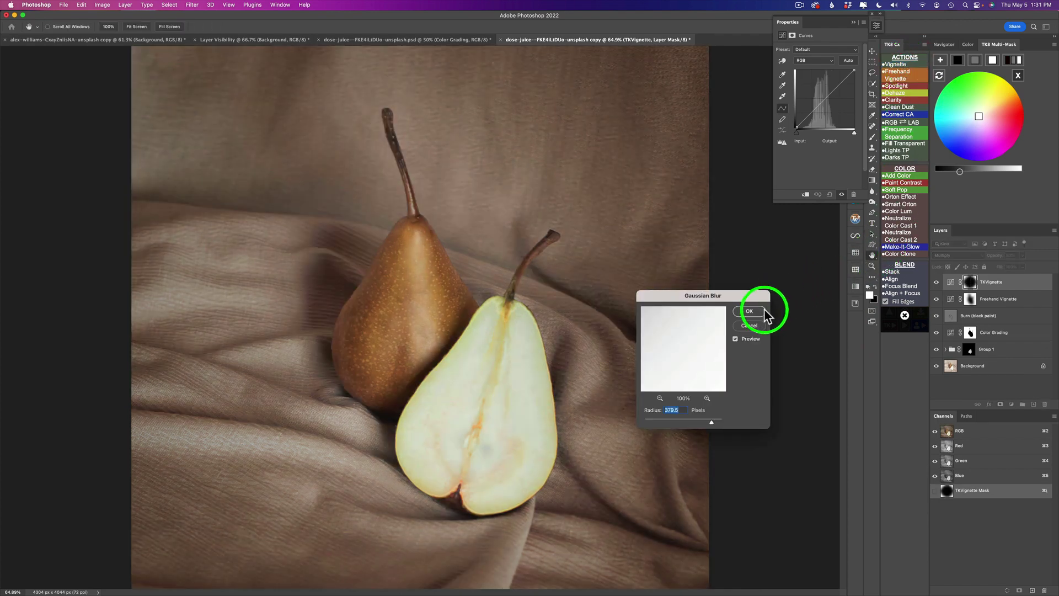
{"action": "left_click", "coordinate": [750, 313]}
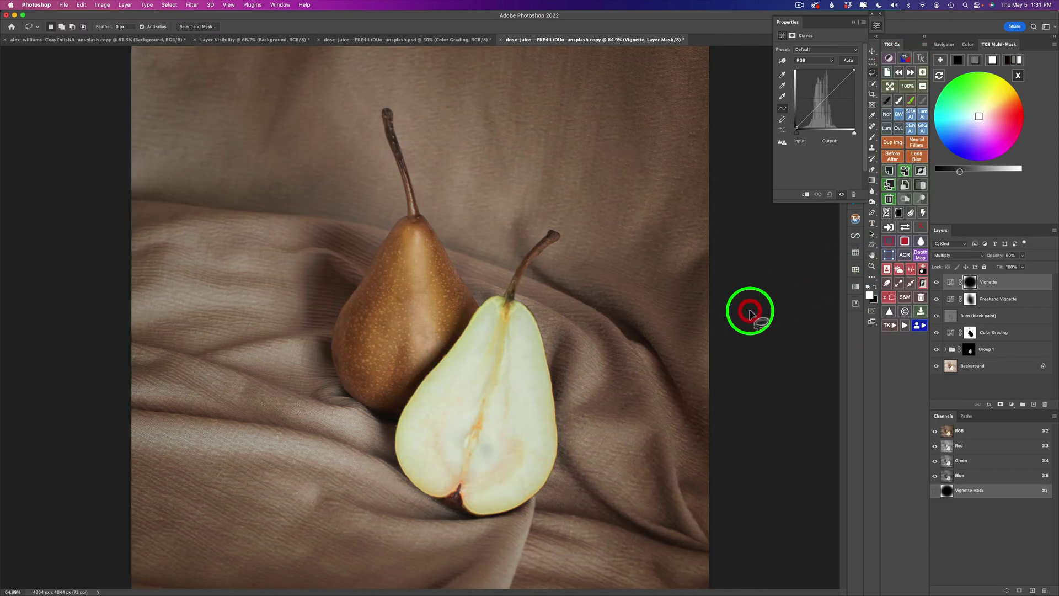
{"action": "left_click", "coordinate": [937, 282]}
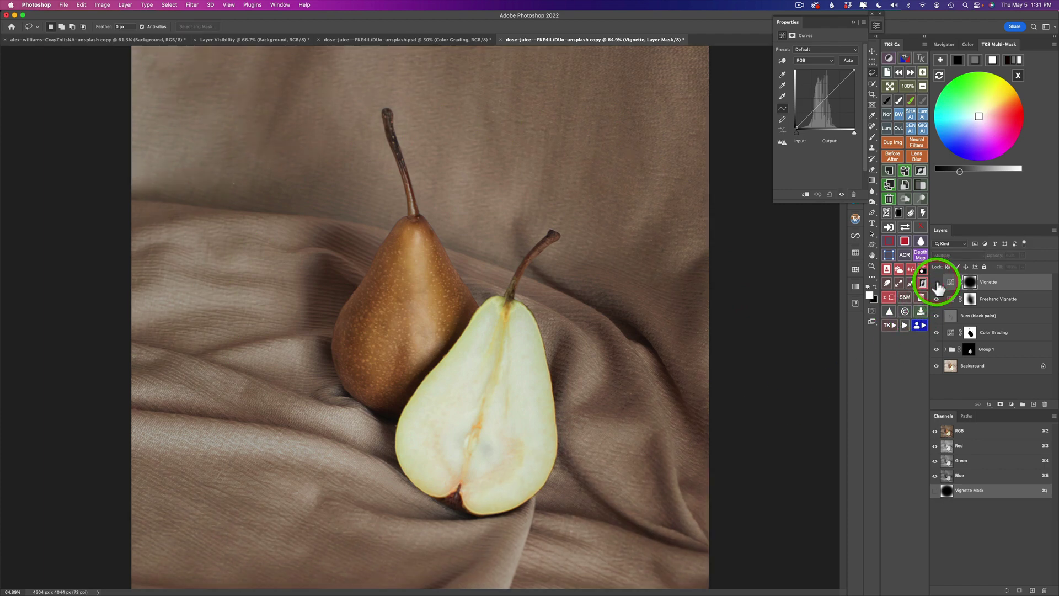
{"action": "left_click", "coordinate": [937, 283]}
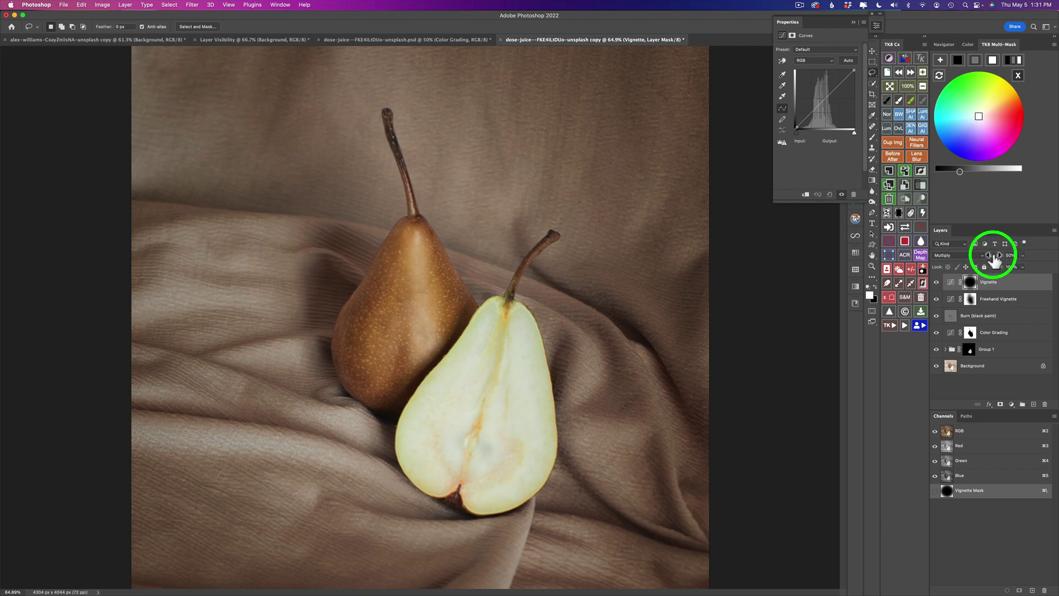
{"action": "left_click_drag", "start_coordinate": [997, 260], "coordinate": [1000, 260]}
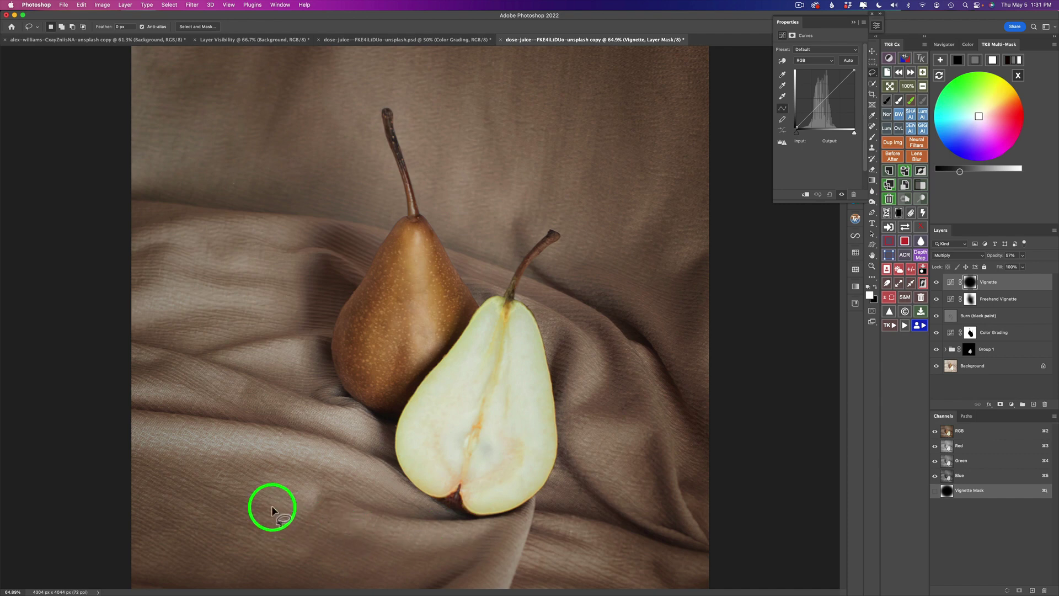
View the whole pears image with the Vignette layer hidden and shown, and compare the full edit with the original using Before/After
{"action": "scroll", "coordinate": [326, 397], "scroll_direction": "down", "scroll_amount": 2}
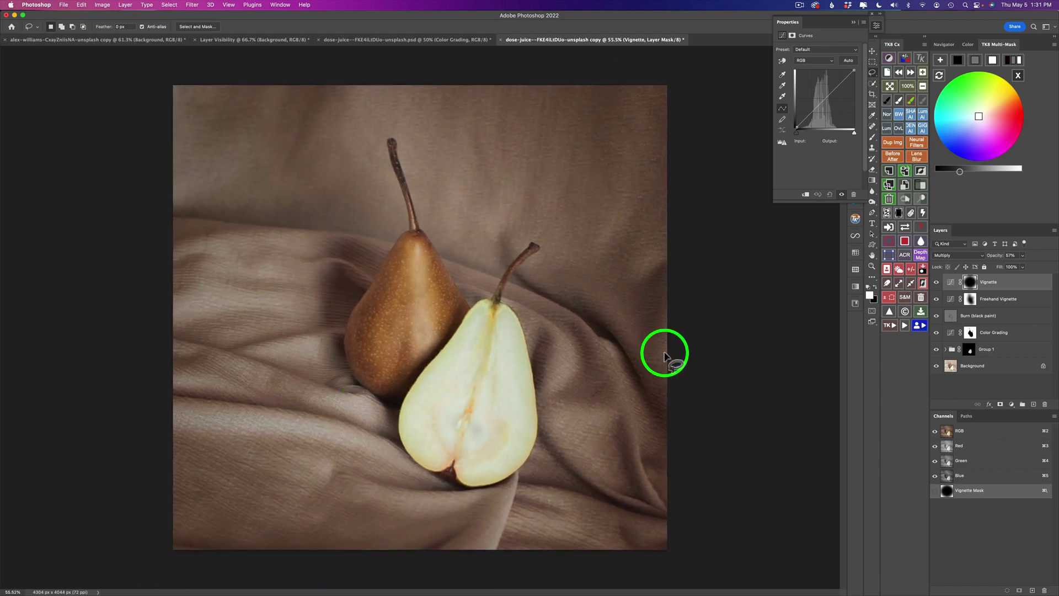
{"action": "left_click", "coordinate": [937, 283]}
{"action": "left_click", "coordinate": [938, 284]}
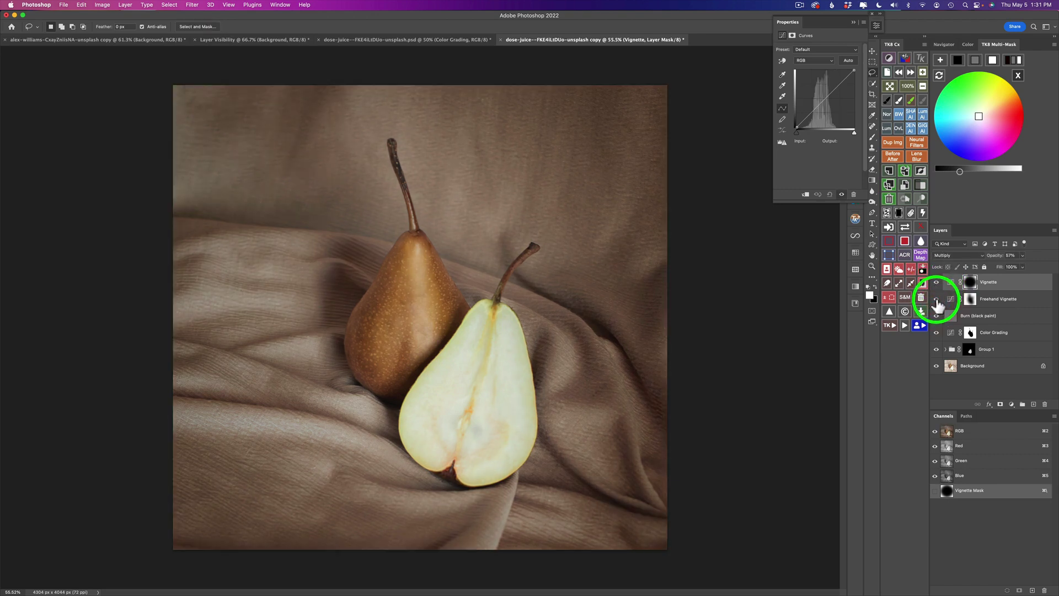
{"action": "left_click", "coordinate": [894, 158]}
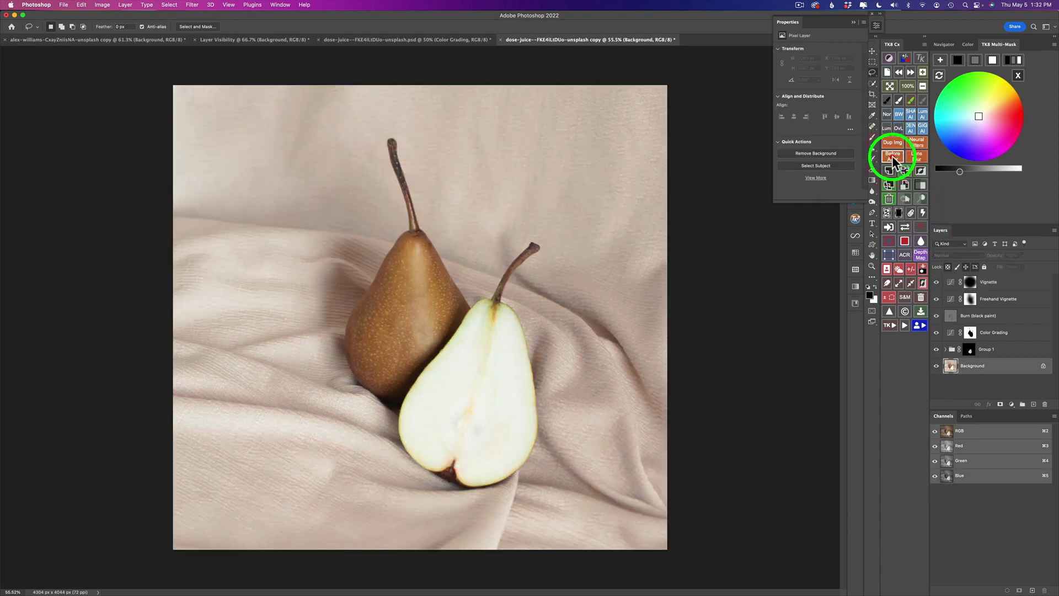
{"action": "left_click", "coordinate": [894, 159]}
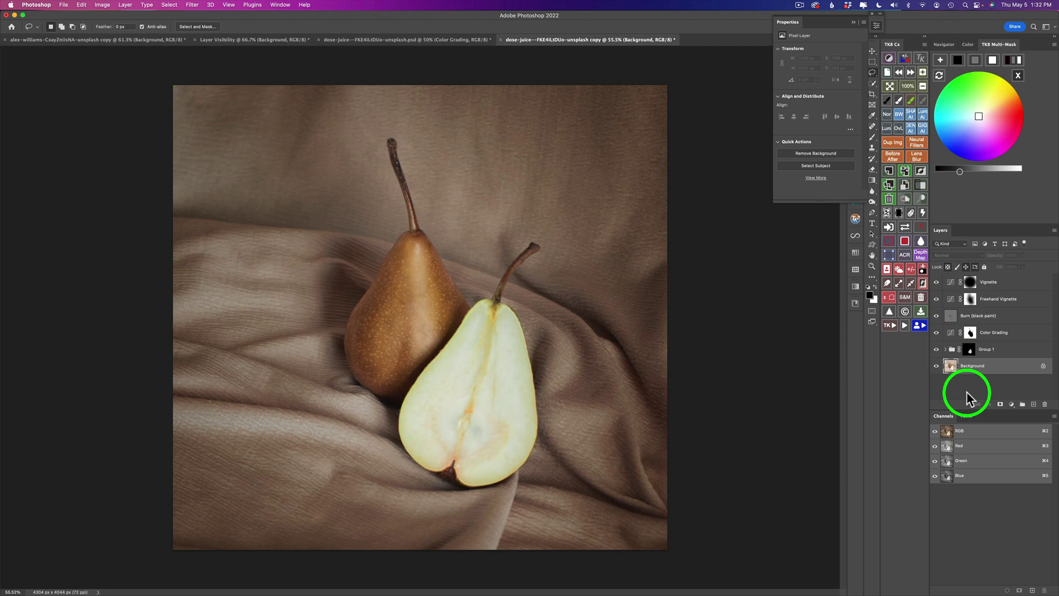